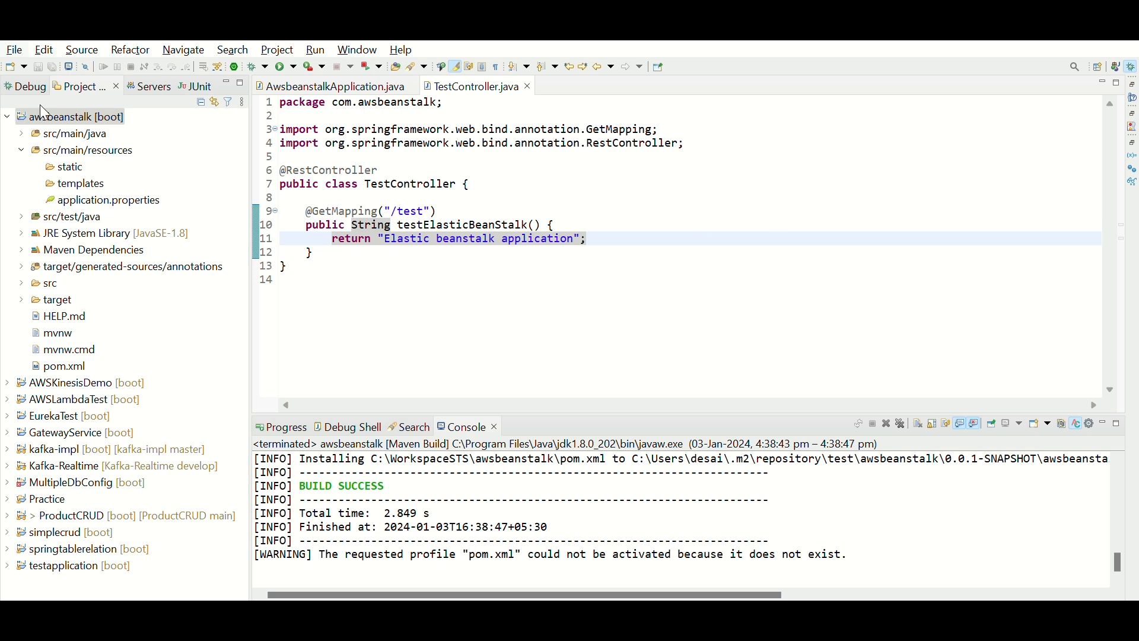
Step: Review the server port in application.properties and the mapping path and returned string in TestController.java
{"action": "double_click", "coordinate": [427, 209]}
{"action": "left_click", "coordinate": [95, 200]}
{"action": "double_click", "coordinate": [95, 200]}
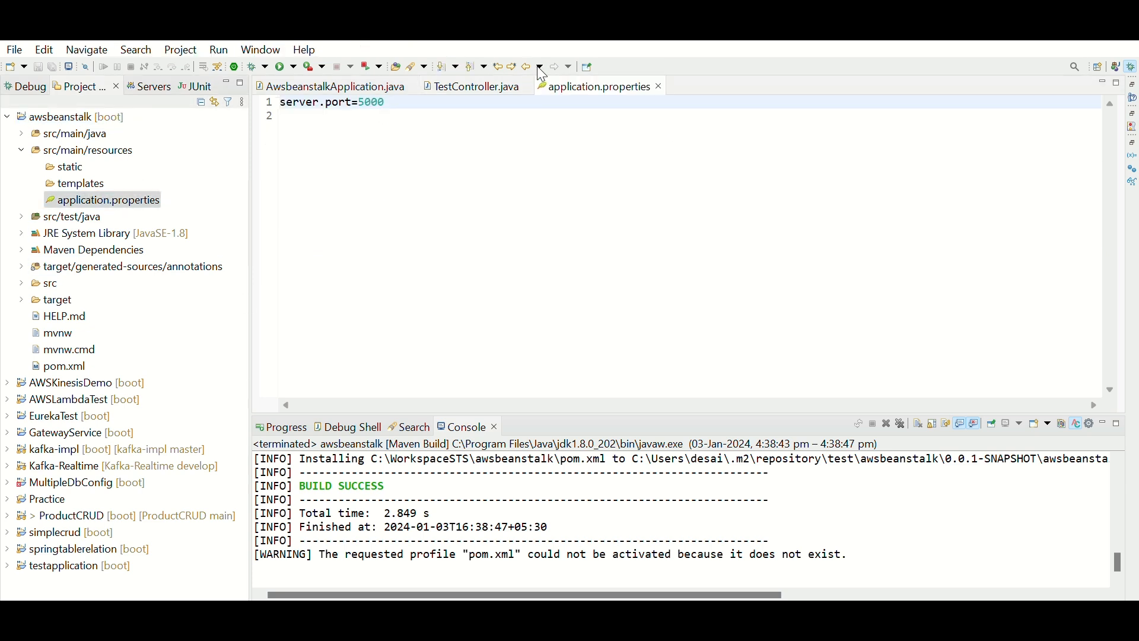
{"action": "key", "text": "ctrl+w"}
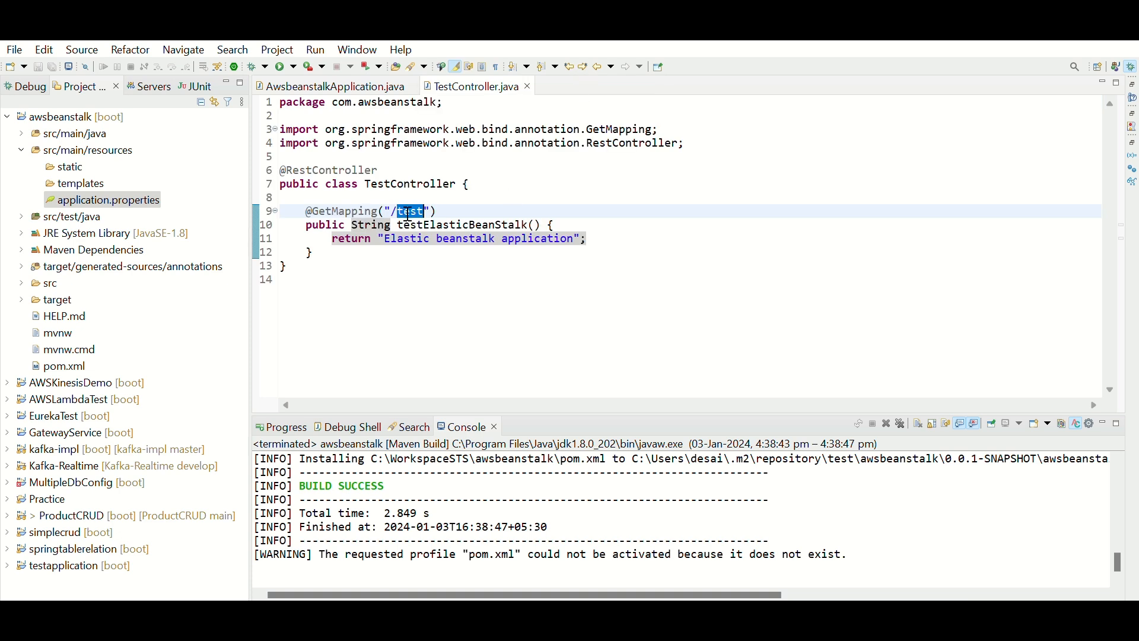
{"action": "left_click_drag", "start_coordinate": [385, 238], "coordinate": [575, 239]}
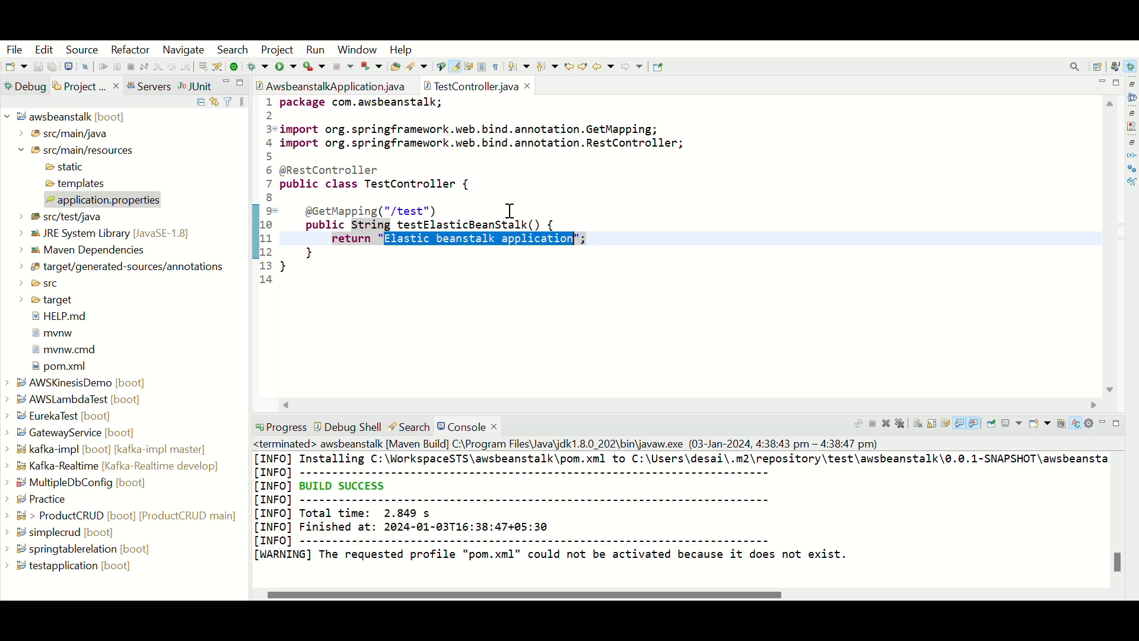
{"action": "double_click", "coordinate": [425, 209]}
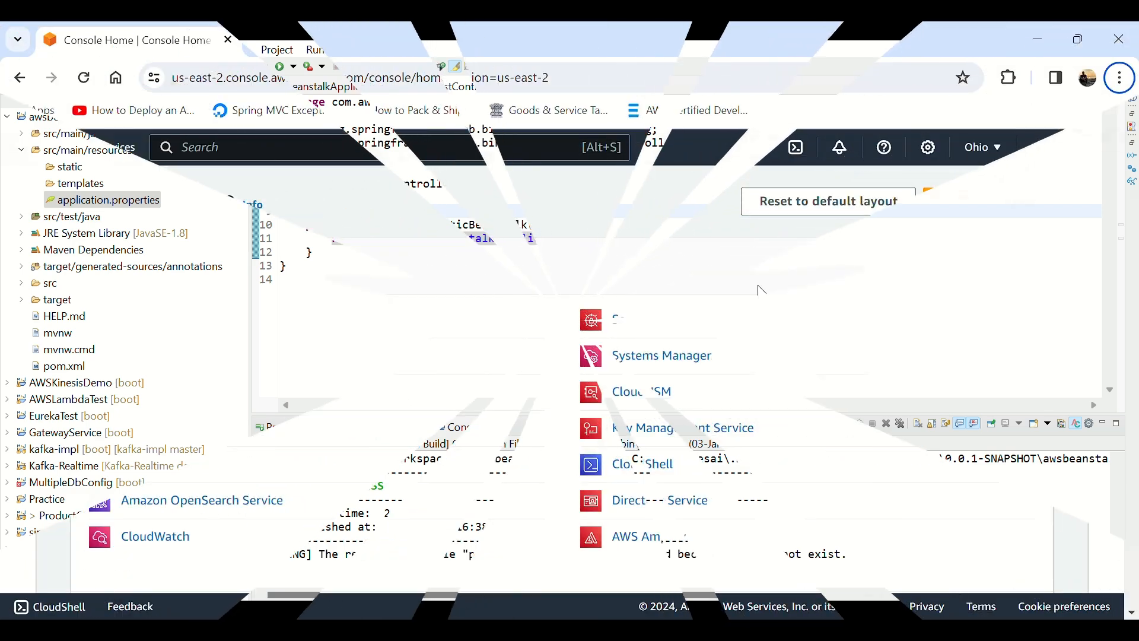
Step: Open Elastic Beanstalk in the AWS console and start creating a new environment
{"action": "scroll", "coordinate": [765, 293], "scroll_direction": "down", "scroll_amount": 5}
{"action": "scroll", "coordinate": [766, 293], "scroll_direction": "up", "scroll_amount": 5}
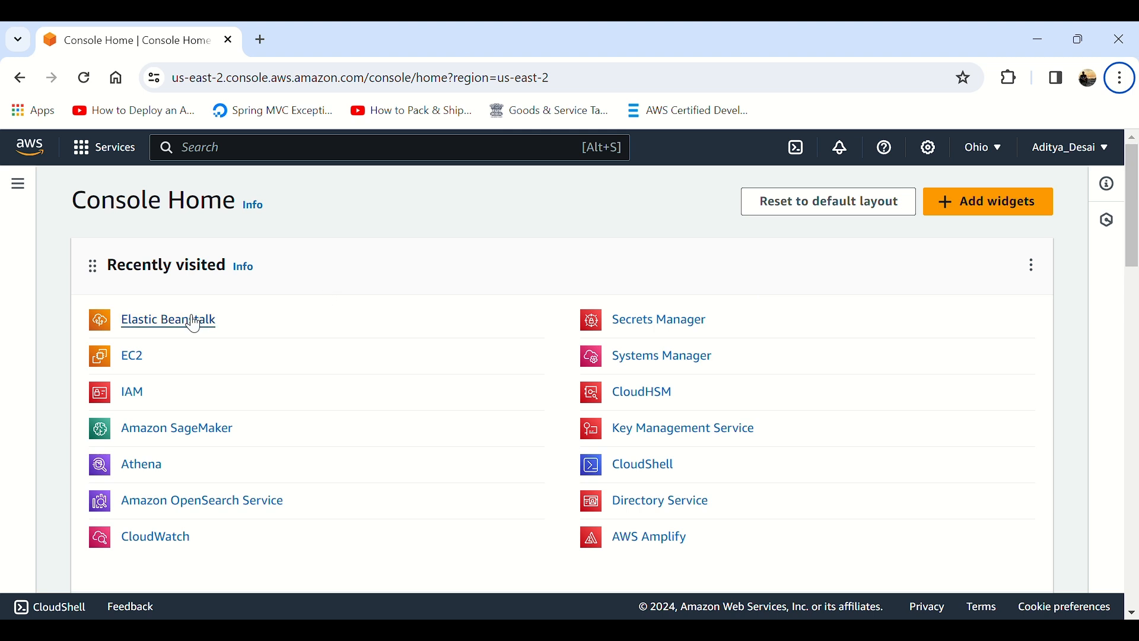
{"action": "left_click", "coordinate": [173, 321]}
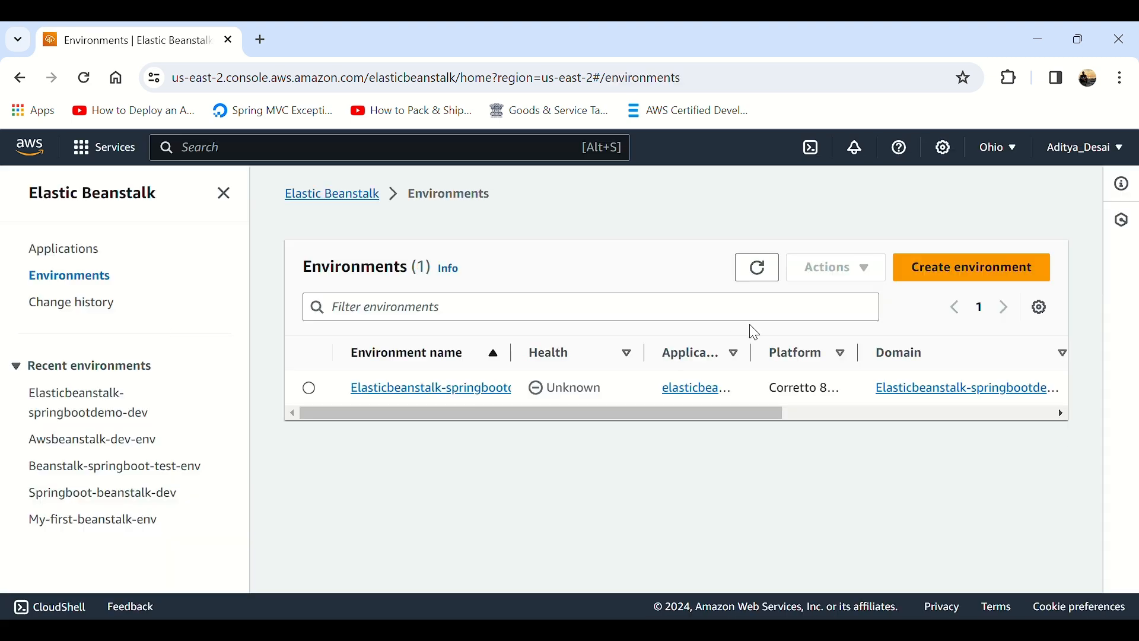
{"action": "left_click", "coordinate": [948, 277]}
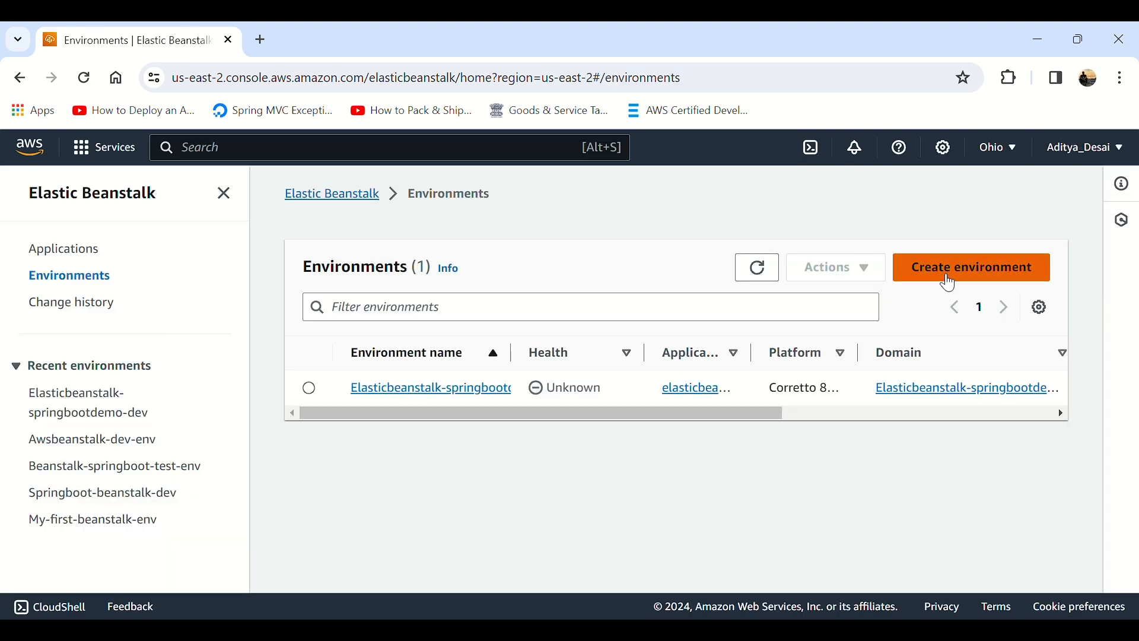
Step: Name the application springboot-test and keep the suggested environment name Springboot-test-env with the domain left blank
{"action": "scroll", "coordinate": [450, 468], "scroll_direction": "down", "scroll_amount": 2}
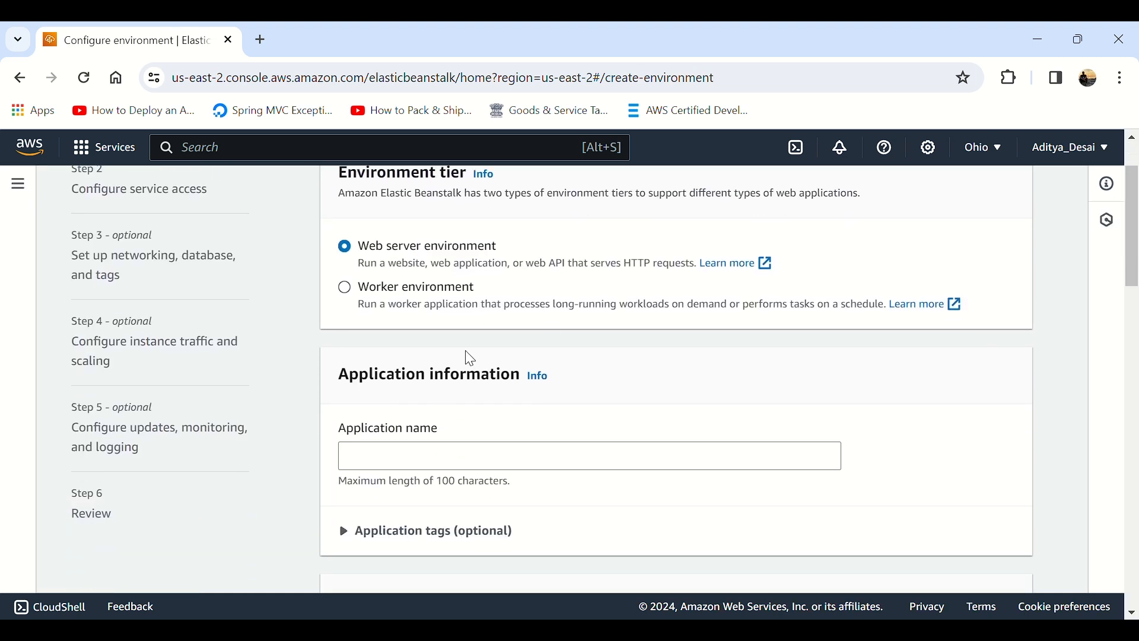
{"action": "left_click", "coordinate": [520, 468]}
{"action": "type", "text": "springboot-test"}
{"action": "scroll", "coordinate": [520, 469], "scroll_direction": "down", "scroll_amount": 6}
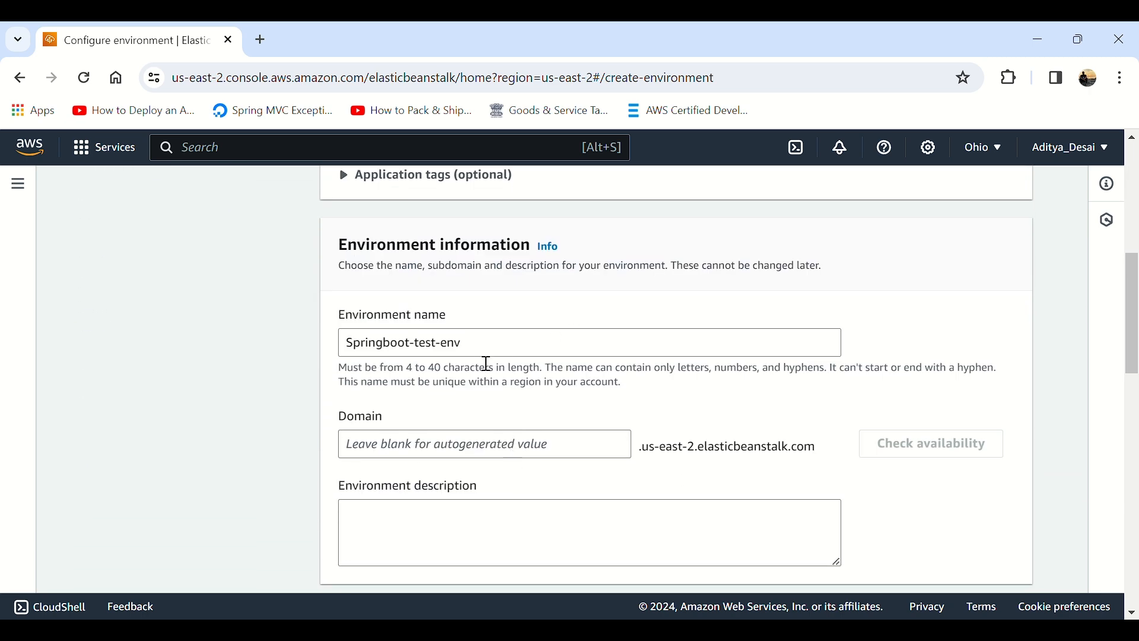
{"action": "scroll", "coordinate": [420, 471], "scroll_direction": "down", "scroll_amount": 1}
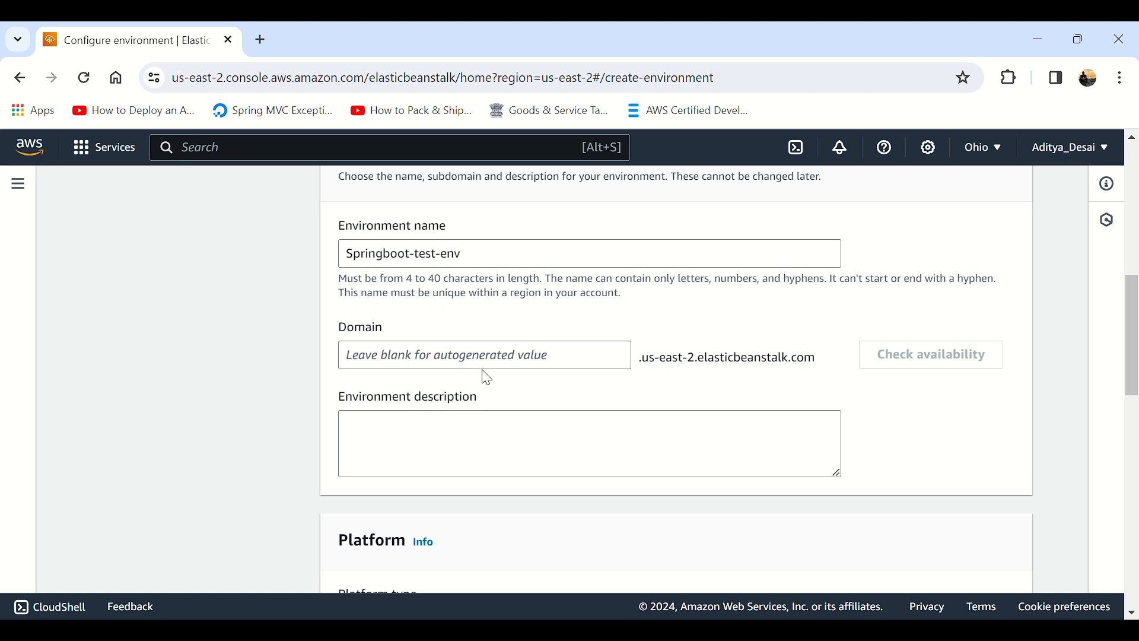
Step: Set the managed platform to Java with the branch Corretto 8 running on 64bit Amazon Linux 2023
{"action": "scroll", "coordinate": [490, 387], "scroll_direction": "down", "scroll_amount": 5}
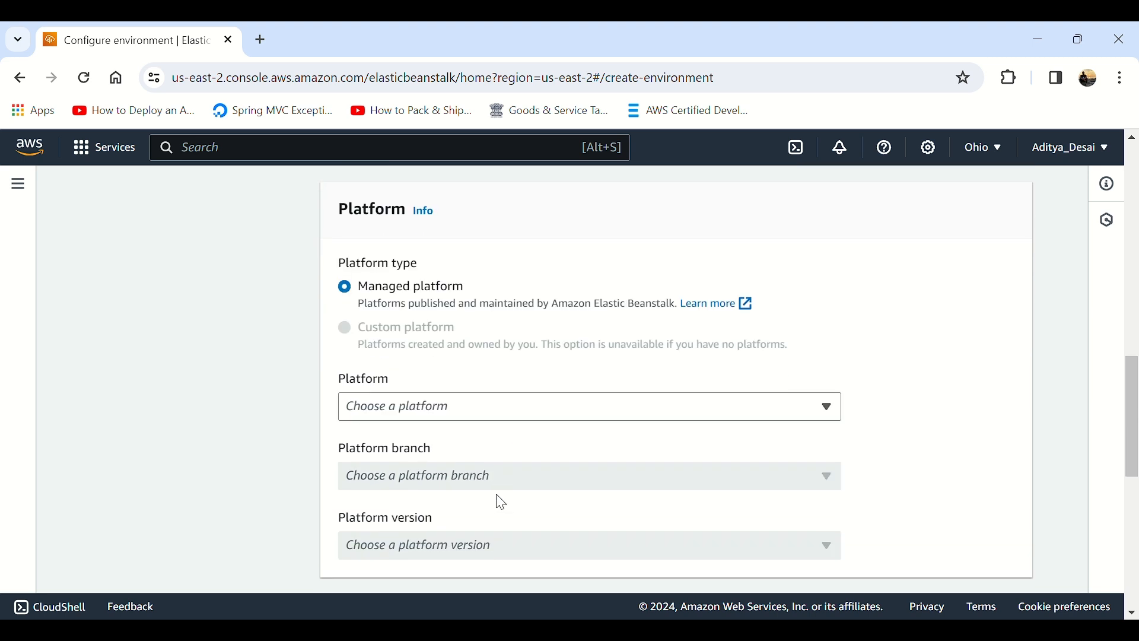
{"action": "left_click", "coordinate": [427, 389]}
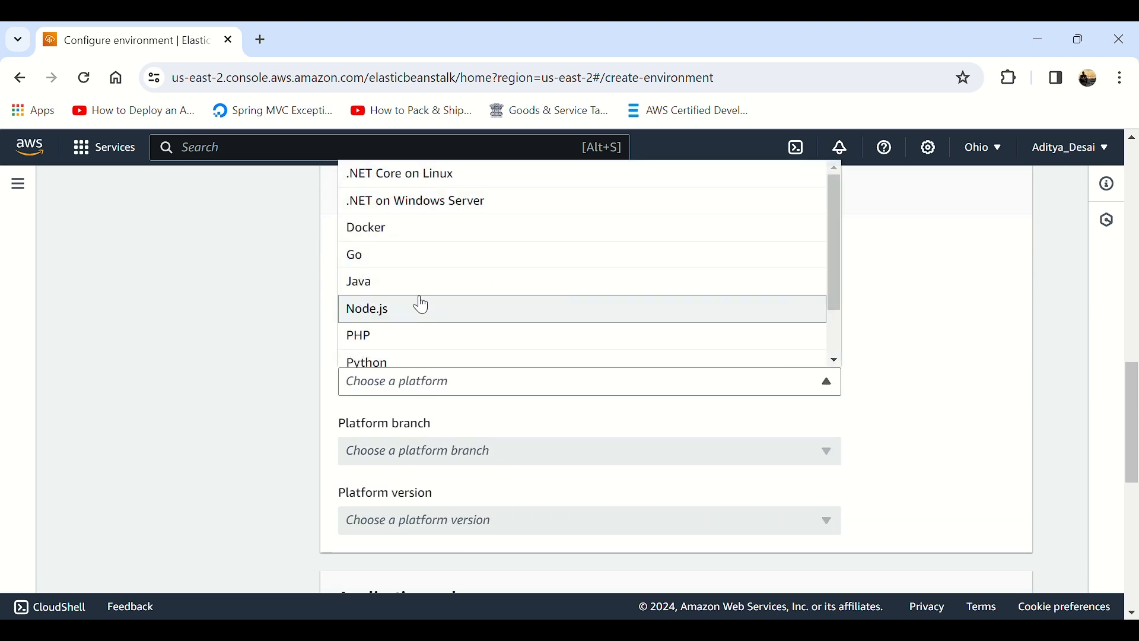
{"action": "left_click", "coordinate": [416, 282]}
{"action": "left_click", "coordinate": [413, 462]}
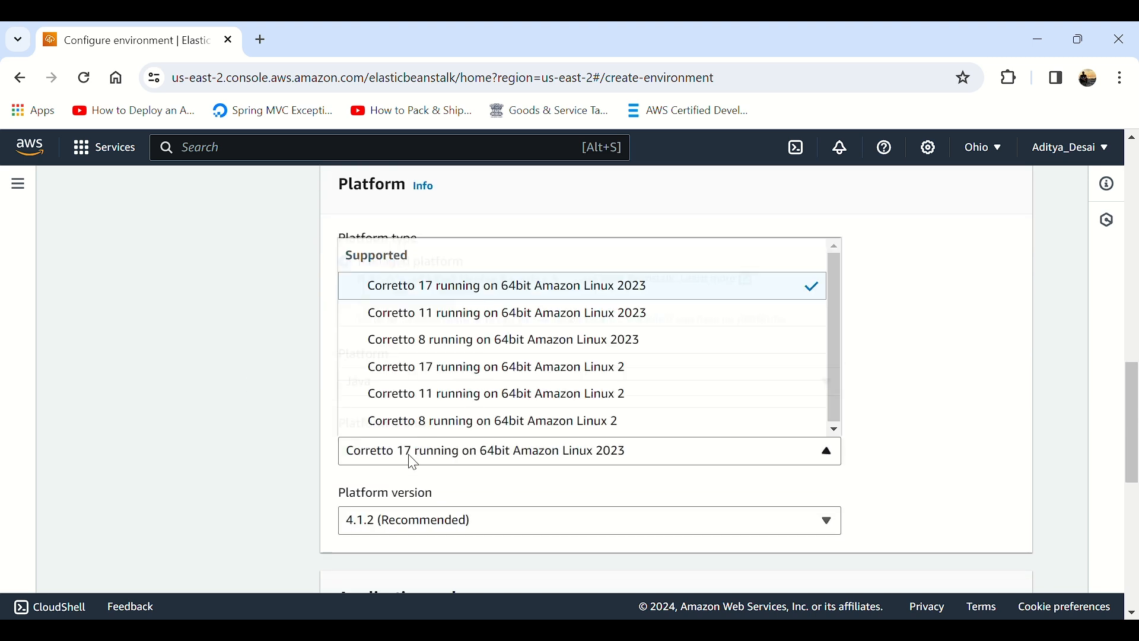
{"action": "left_click", "coordinate": [474, 342]}
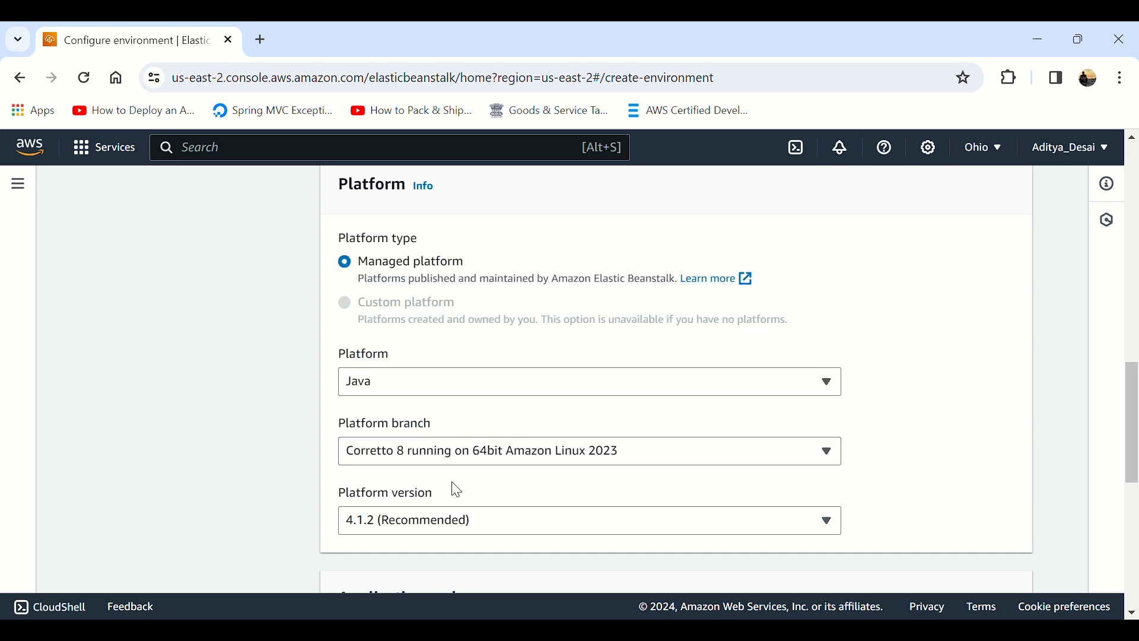
Step: Set the application code to an uploaded bundle with a local file as its source
{"action": "scroll", "coordinate": [457, 490], "scroll_direction": "down", "scroll_amount": 6}
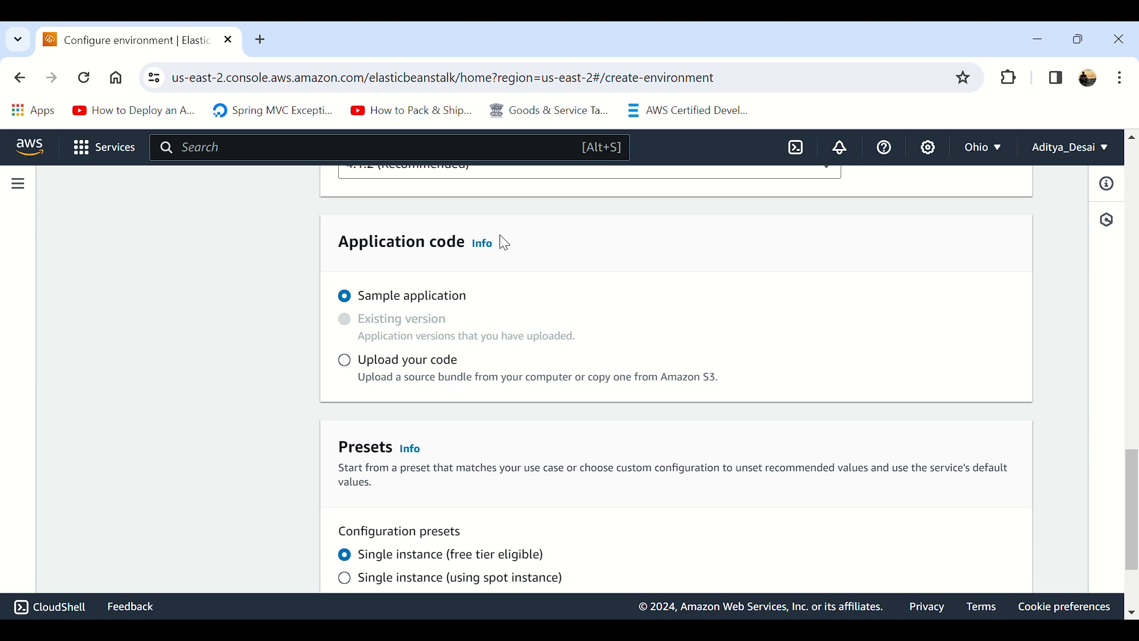
{"action": "left_click", "coordinate": [394, 362]}
{"action": "scroll", "coordinate": [393, 340], "scroll_direction": "down", "scroll_amount": 3}
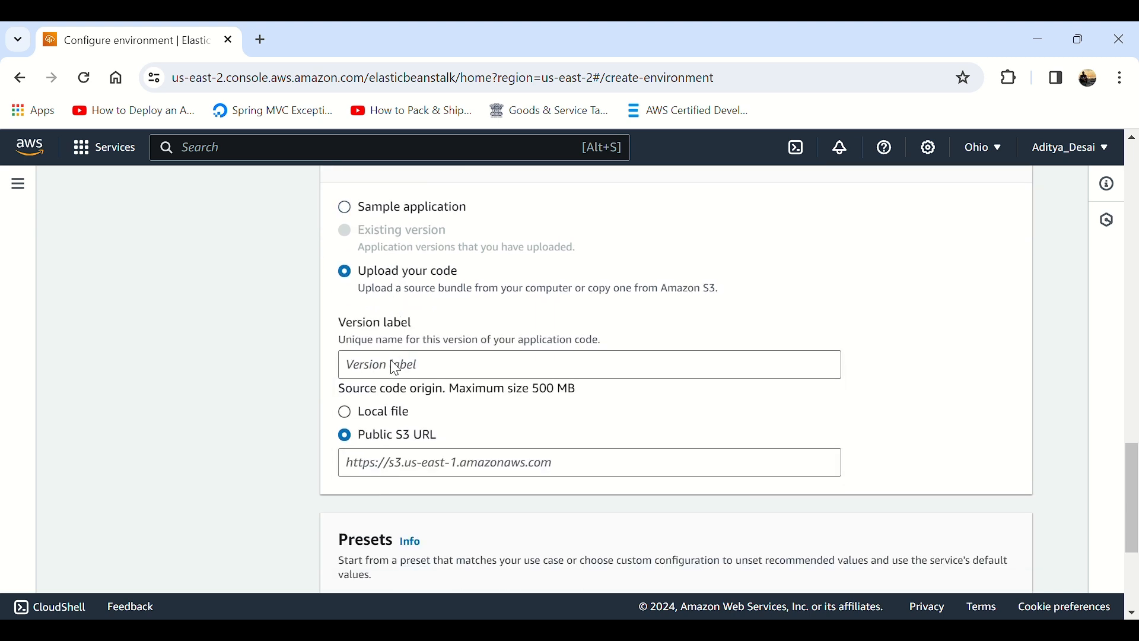
{"action": "left_click", "coordinate": [391, 327]}
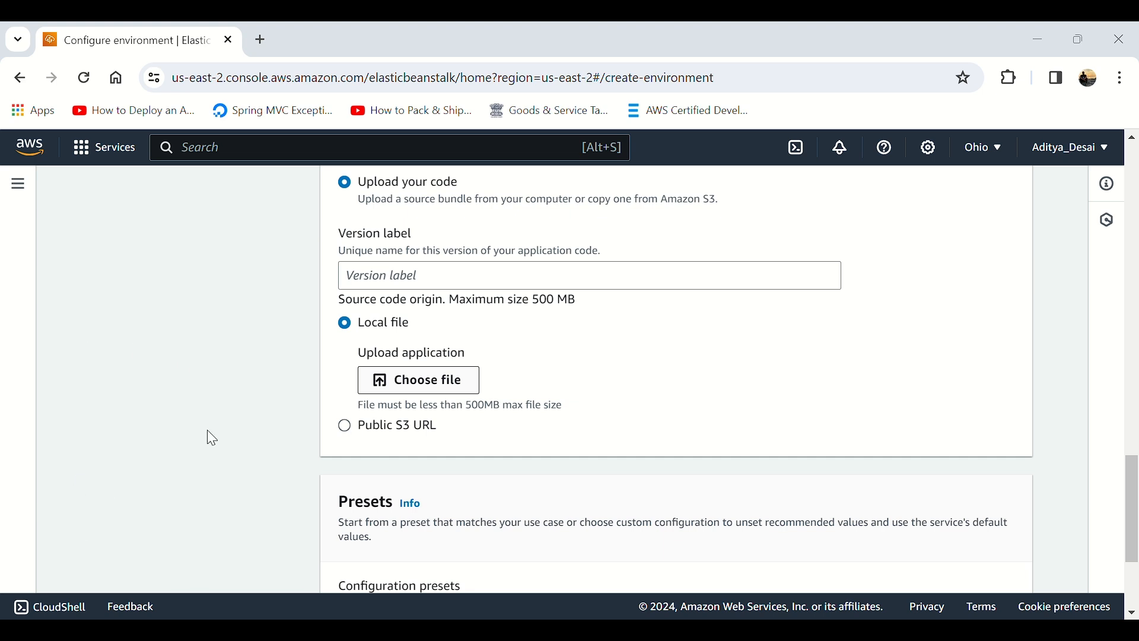
Step: Choose Java as the platform and Corretto 8 running on 64bit Amazon Linux 2023 as its branch
{"action": "scroll", "coordinate": [475, 262], "scroll_direction": "up", "scroll_amount": 10}
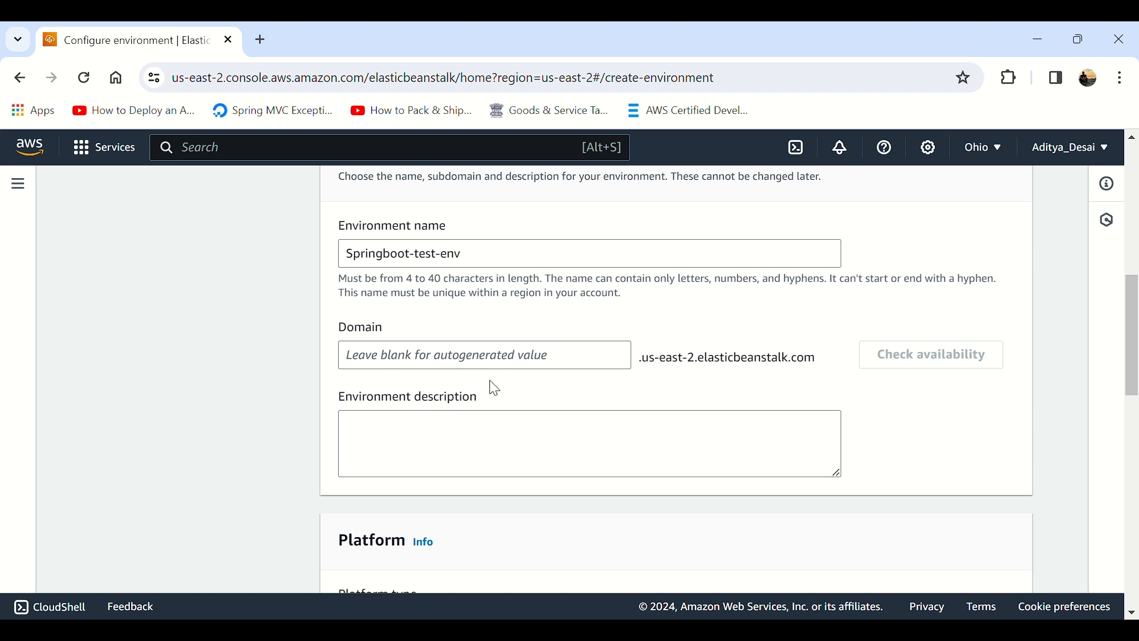
{"action": "scroll", "coordinate": [490, 385], "scroll_direction": "down", "scroll_amount": 6}
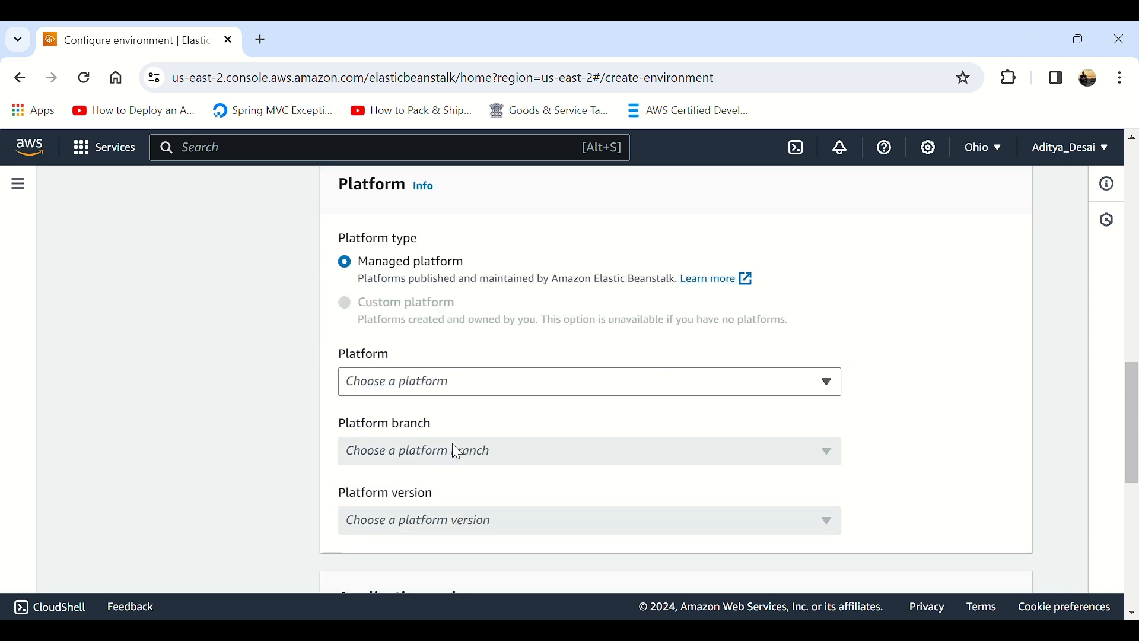
{"action": "left_click", "coordinate": [425, 390]}
{"action": "left_click", "coordinate": [421, 292]}
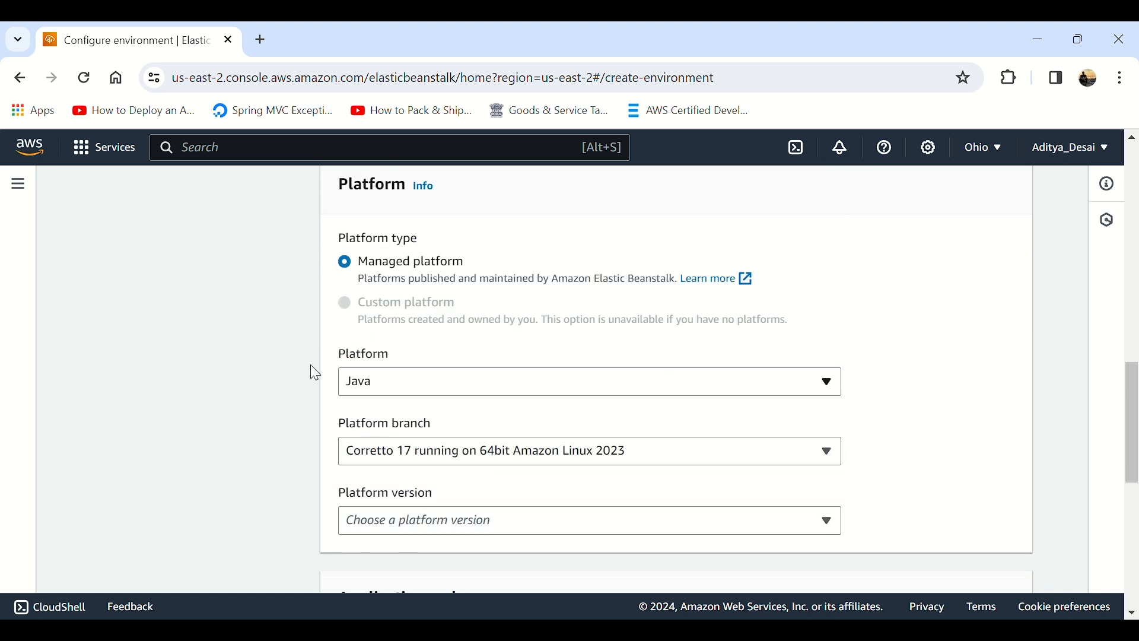
{"action": "left_click", "coordinate": [414, 460]}
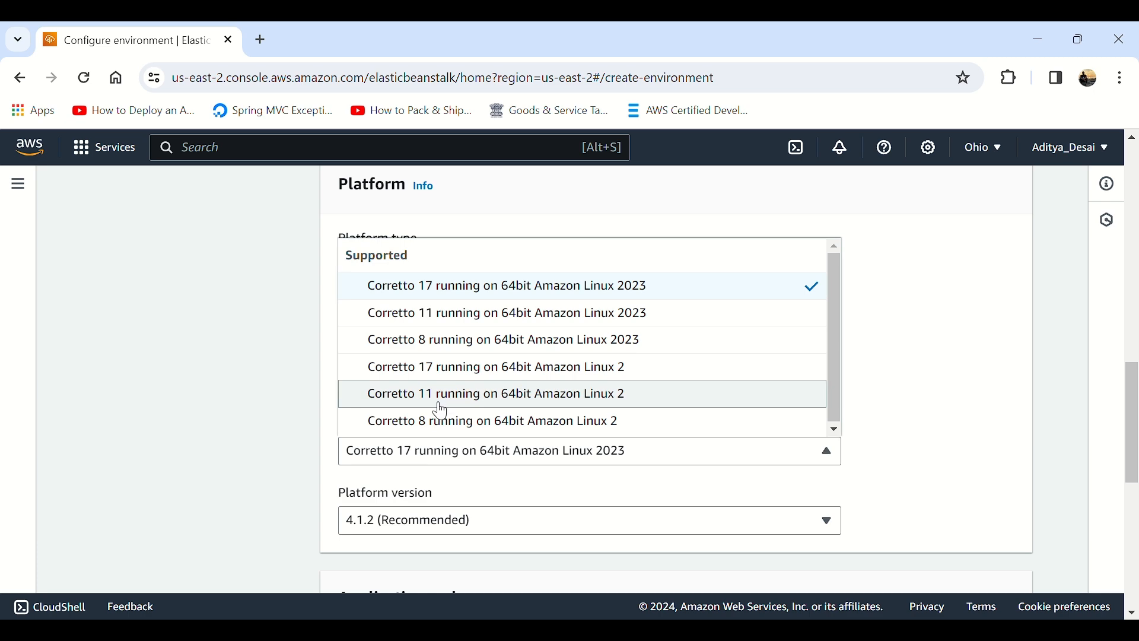
{"action": "left_click", "coordinate": [475, 343]}
Step: Set the application code to upload from a local file and choose awsbeanstalk-0.0.1-SNAPSHOT.jar
{"action": "scroll", "coordinate": [432, 517], "scroll_direction": "down", "scroll_amount": 5}
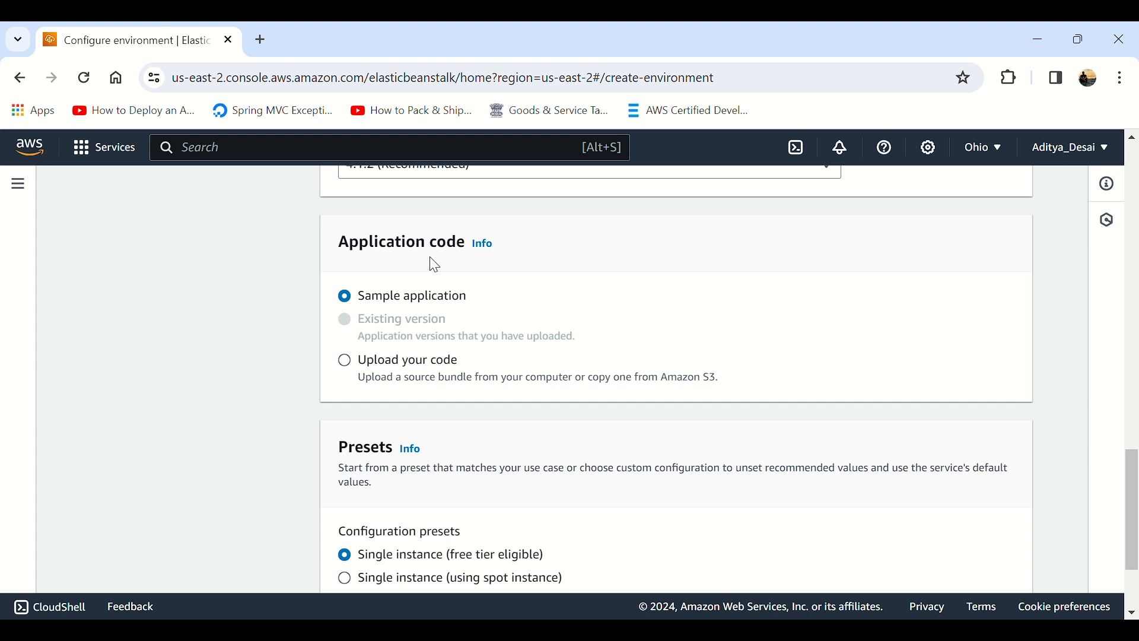
{"action": "left_click", "coordinate": [395, 363]}
{"action": "scroll", "coordinate": [393, 344], "scroll_direction": "down", "scroll_amount": 3}
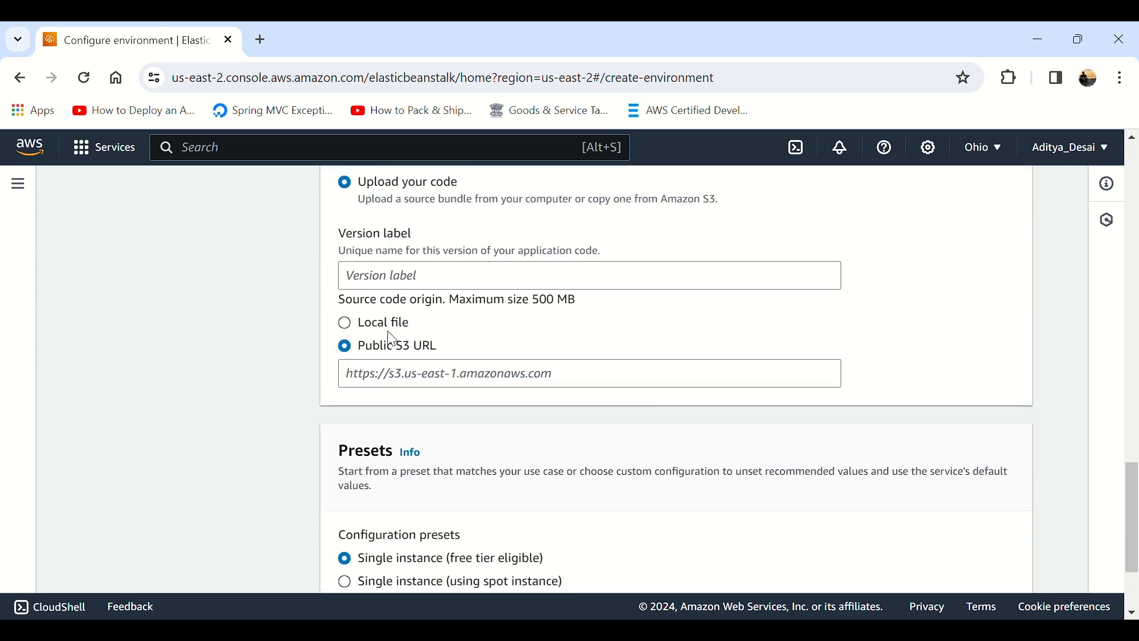
{"action": "left_click", "coordinate": [391, 325]}
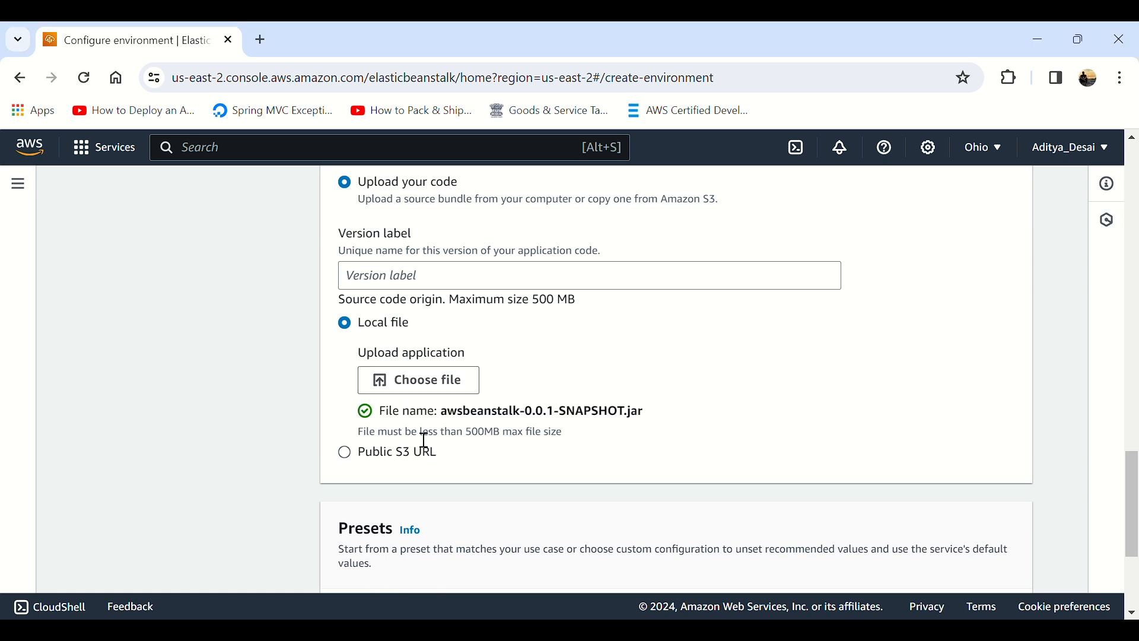
{"action": "left_click_drag", "start_coordinate": [478, 411], "coordinate": [692, 419]}
Step: Keep the Single instance (free tier eligible) preset and try to continue to the next page
{"action": "scroll", "coordinate": [694, 421], "scroll_direction": "down", "scroll_amount": 3}
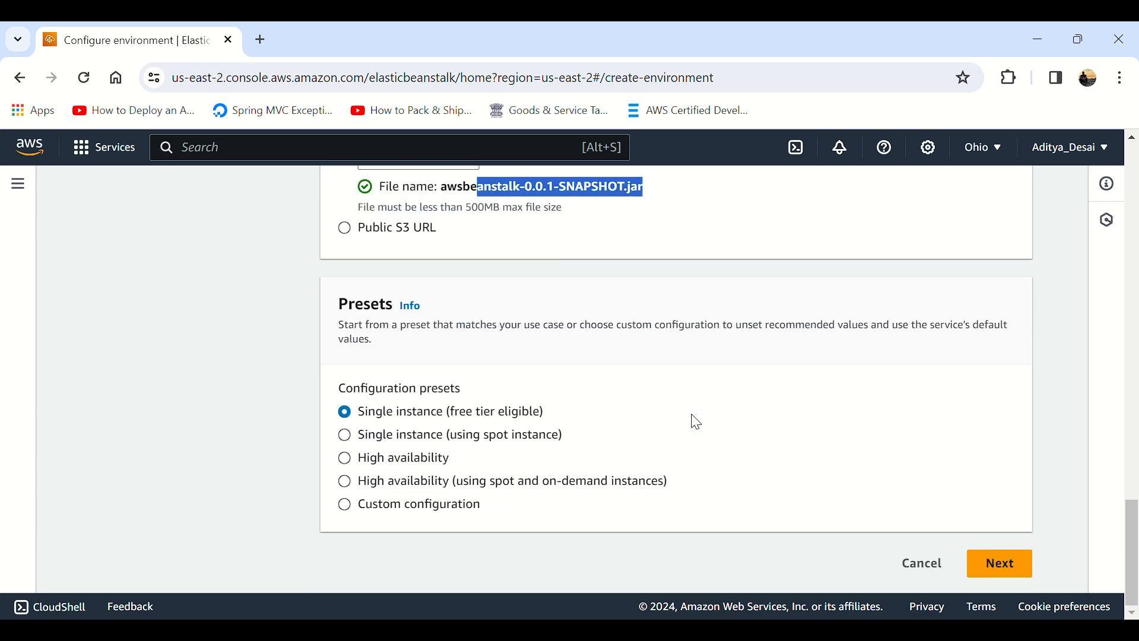
{"action": "left_click", "coordinate": [491, 426]}
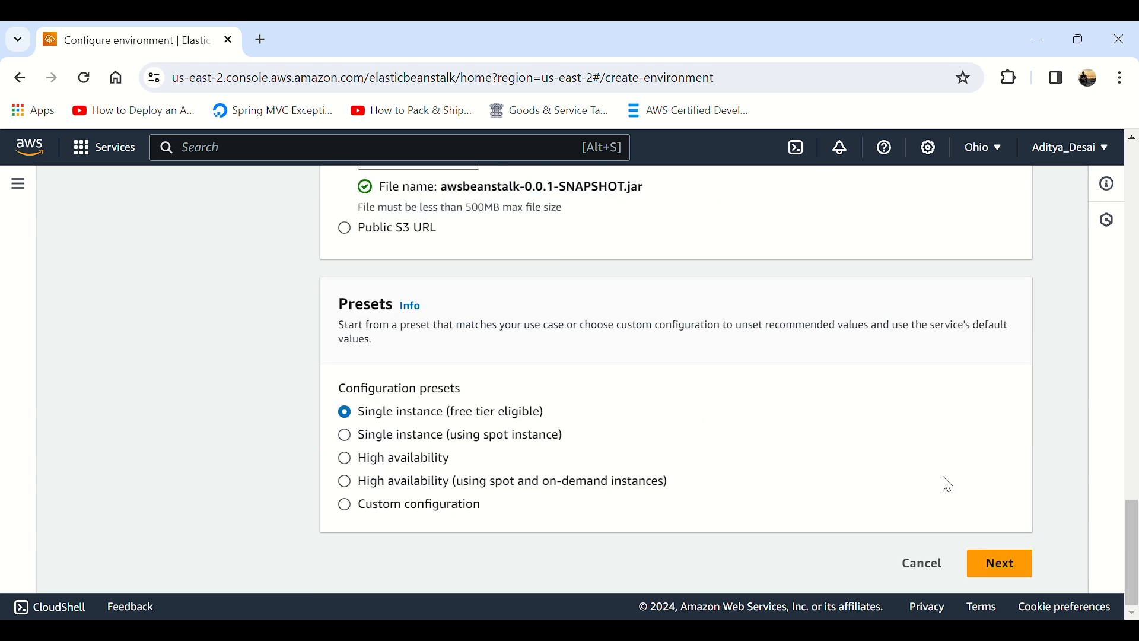
{"action": "left_click", "coordinate": [1002, 566]}
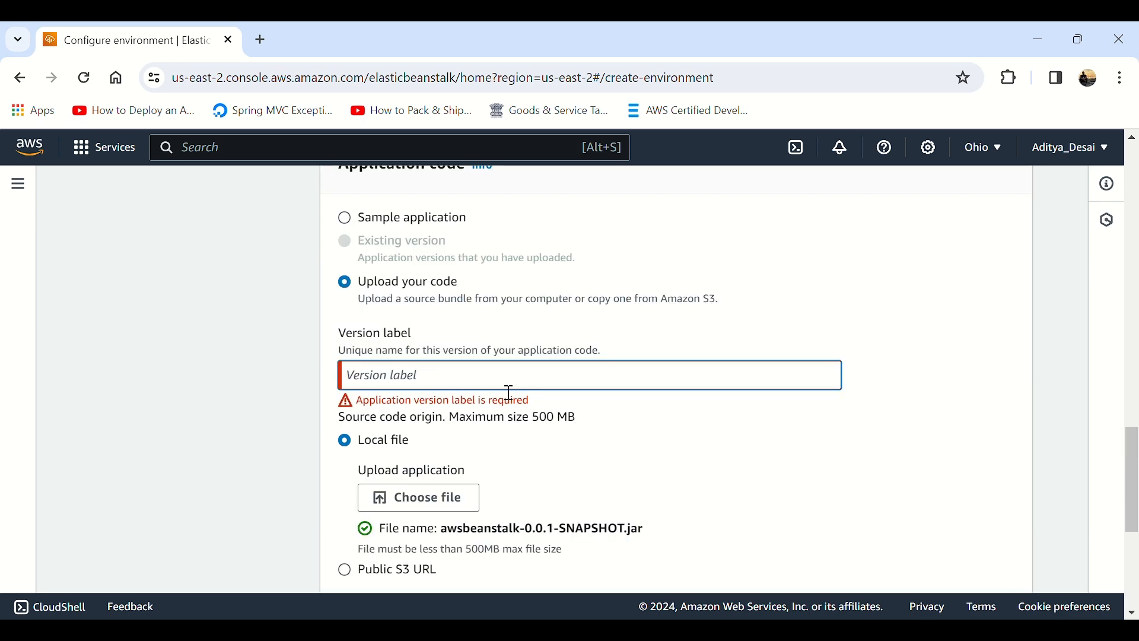
Step: Enter "v" as the application version label and continue to the service access configuration
{"action": "type", "text": "v1"}
{"action": "scroll", "coordinate": [730, 460], "scroll_direction": "down", "scroll_amount": 5}
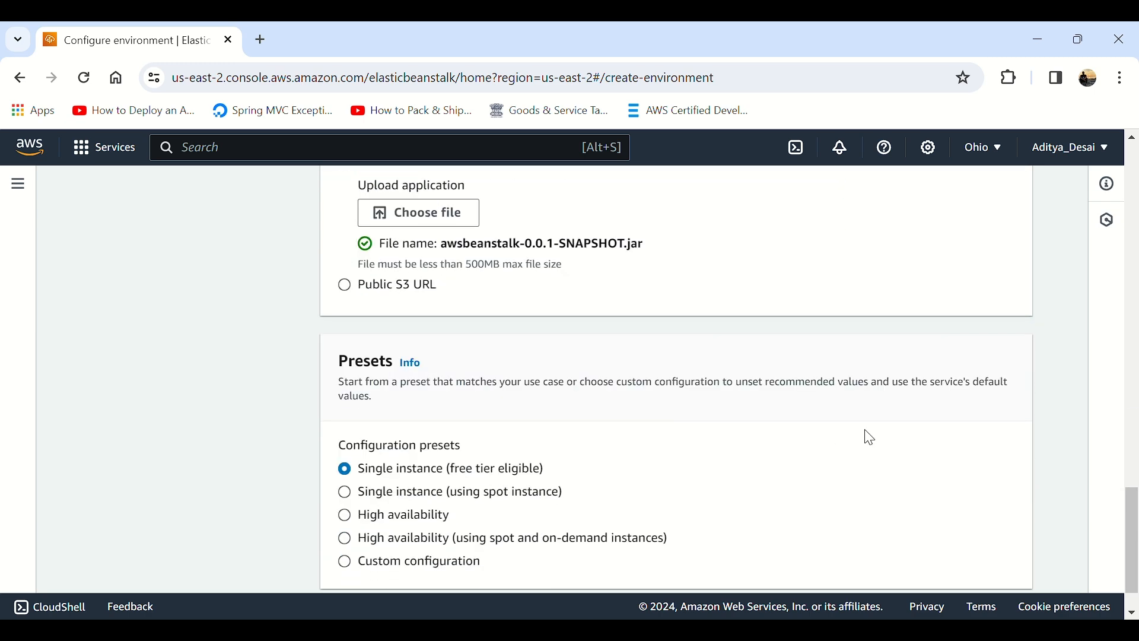
{"action": "left_click", "coordinate": [1000, 566]}
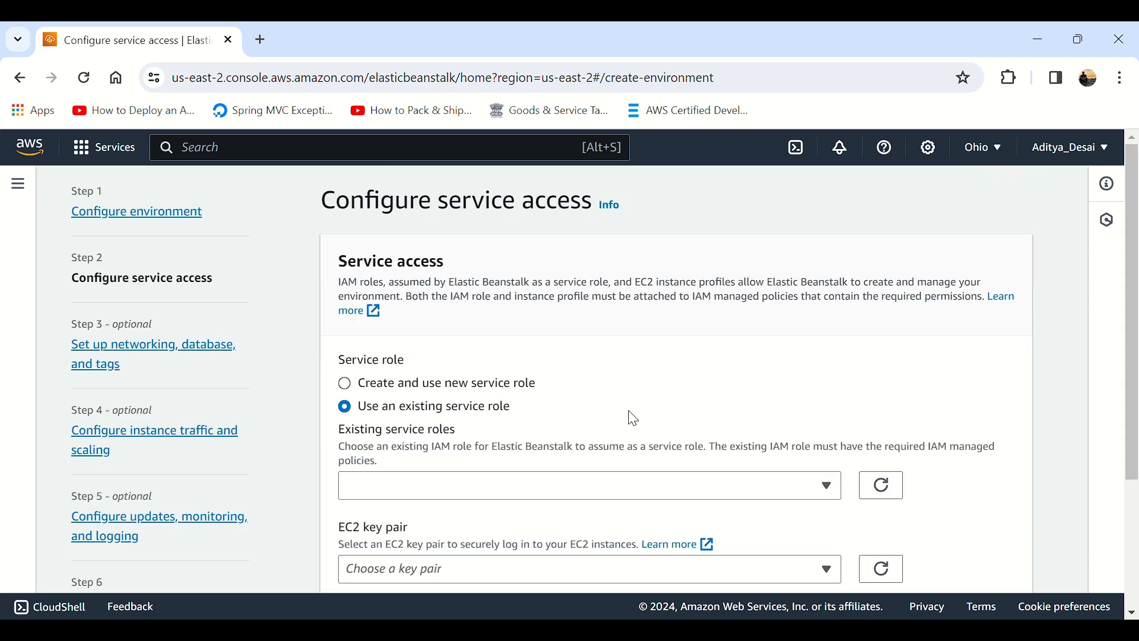
Step: Use the existing role aws-elasticbeanstalk-service-role with the EC2 key pair linux, and continue to the networking configuration
{"action": "scroll", "coordinate": [452, 413], "scroll_direction": "down", "scroll_amount": 1}
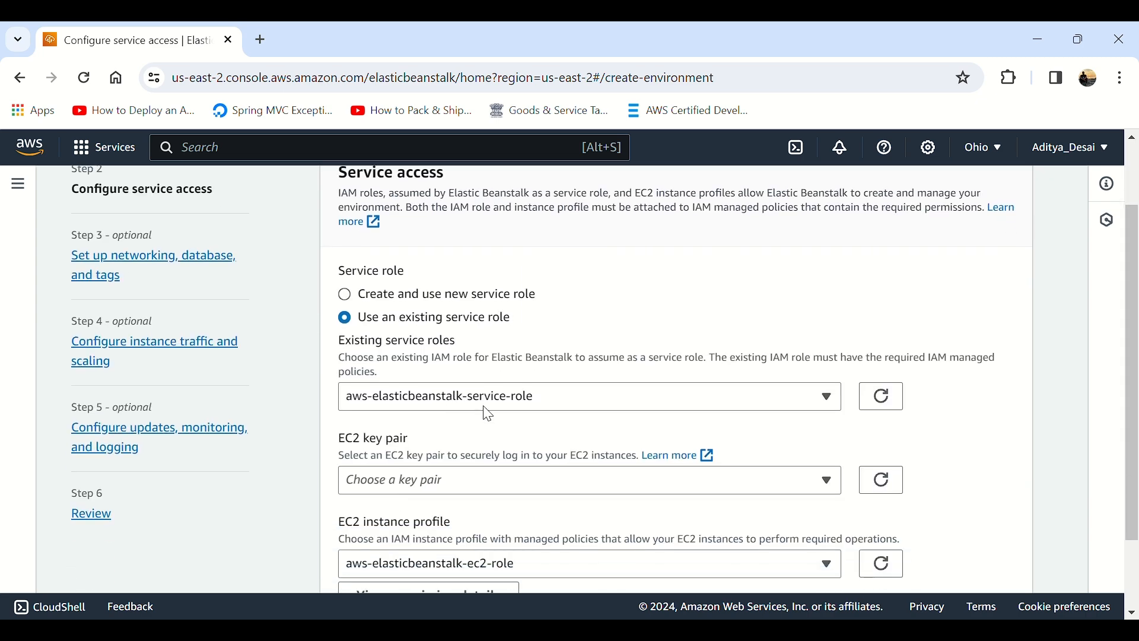
{"action": "left_click", "coordinate": [452, 397]}
{"action": "left_click", "coordinate": [452, 397]}
{"action": "left_click", "coordinate": [446, 487]}
{"action": "left_click", "coordinate": [449, 466]}
{"action": "scroll", "coordinate": [449, 466], "scroll_direction": "down", "scroll_amount": 2}
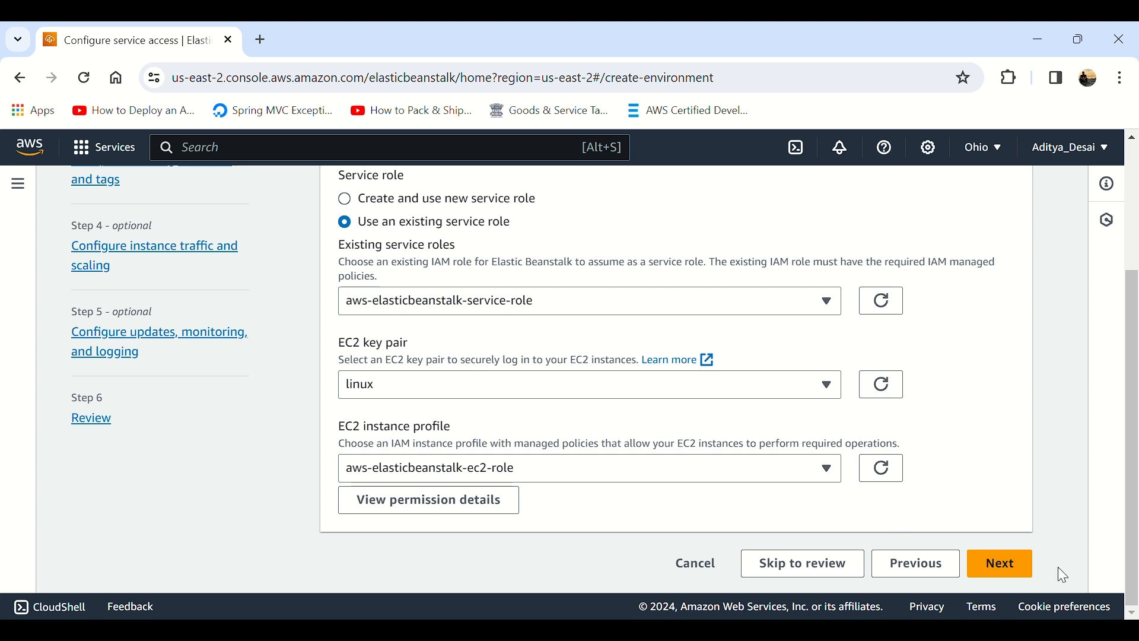
{"action": "left_click", "coordinate": [990, 565]}
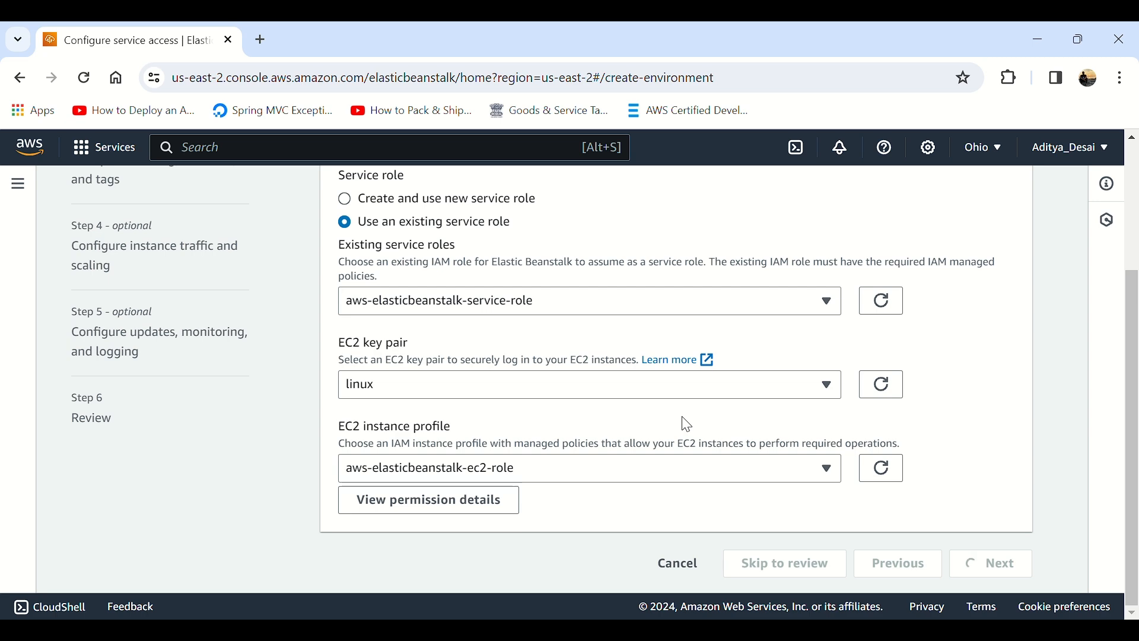
Step: Select the VPC, activate the public IP address and include the instance subnets of all three availability zones
{"action": "left_click", "coordinate": [425, 373]}
{"action": "left_click", "coordinate": [415, 423]}
{"action": "scroll", "coordinate": [416, 426], "scroll_direction": "down", "scroll_amount": 5}
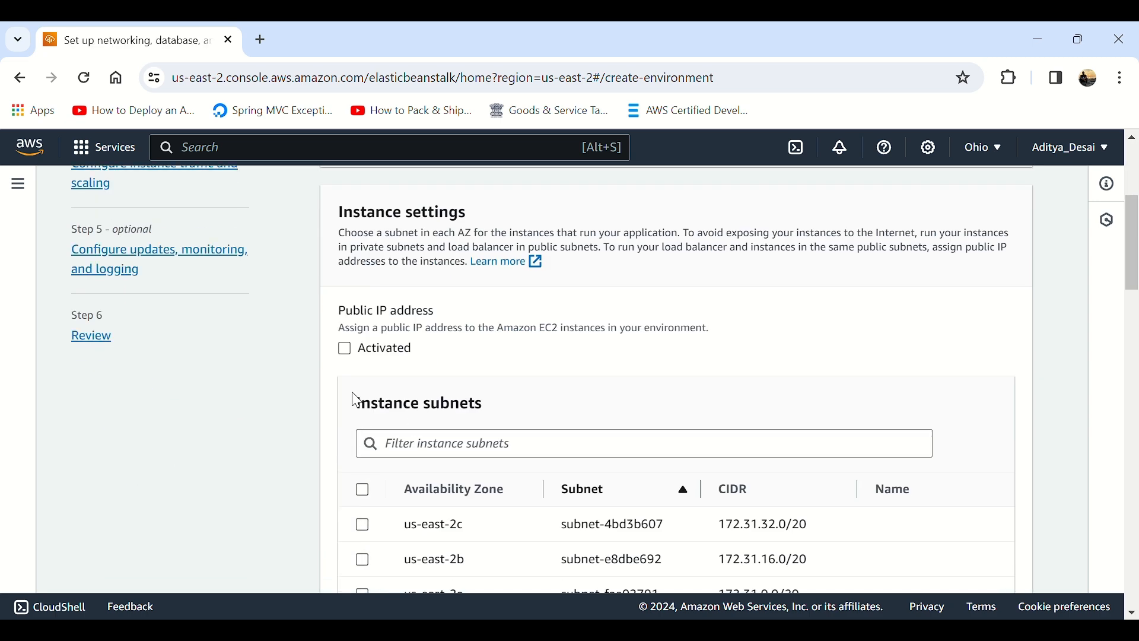
{"action": "left_click", "coordinate": [344, 349]}
{"action": "left_click", "coordinate": [363, 489]}
{"action": "scroll", "coordinate": [379, 481], "scroll_direction": "down", "scroll_amount": 5}
{"action": "scroll", "coordinate": [464, 356], "scroll_direction": "up", "scroll_amount": 3}
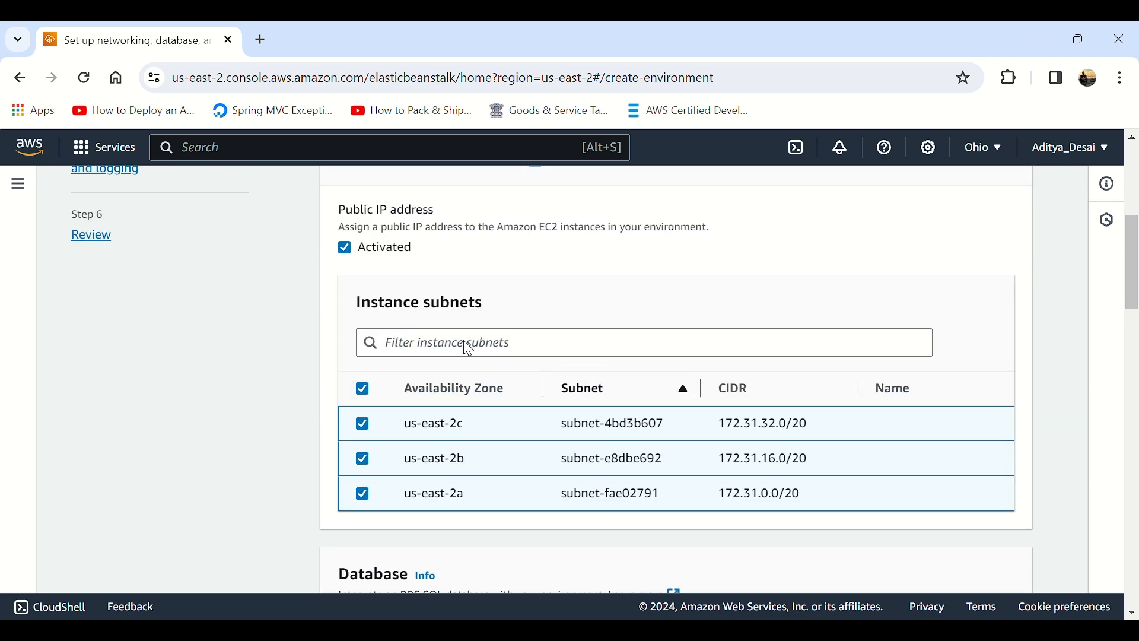
{"action": "scroll", "coordinate": [465, 348], "scroll_direction": "down", "scroll_amount": 6}
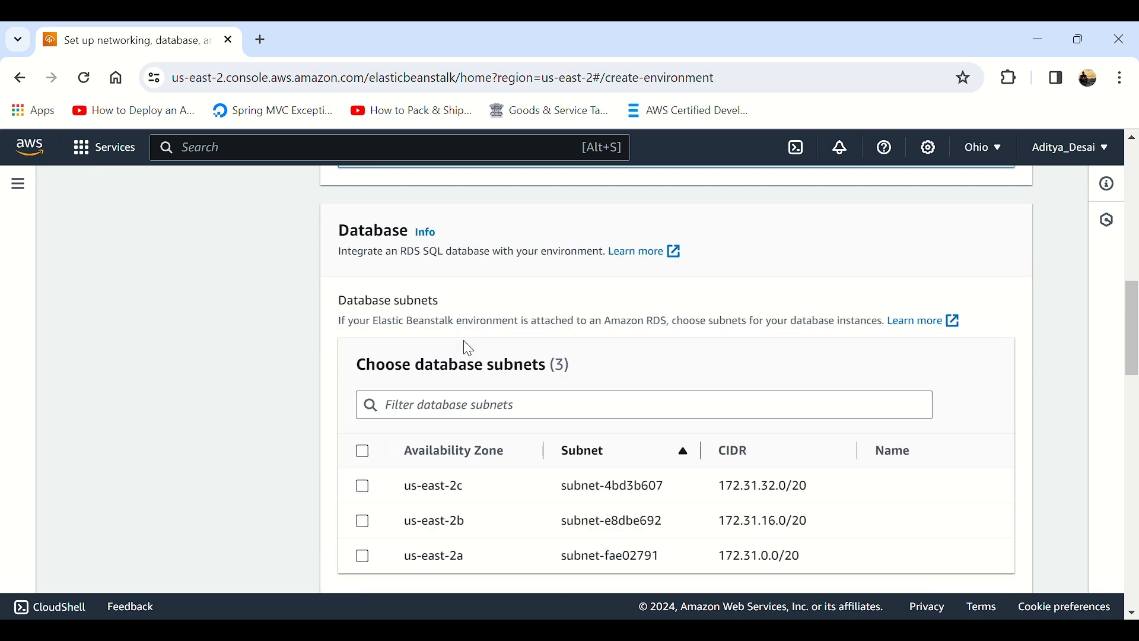
{"action": "left_click", "coordinate": [363, 361]}
{"action": "scroll", "coordinate": [418, 381], "scroll_direction": "up", "scroll_amount": 3}
{"action": "scroll", "coordinate": [419, 384], "scroll_direction": "down", "scroll_amount": 3}
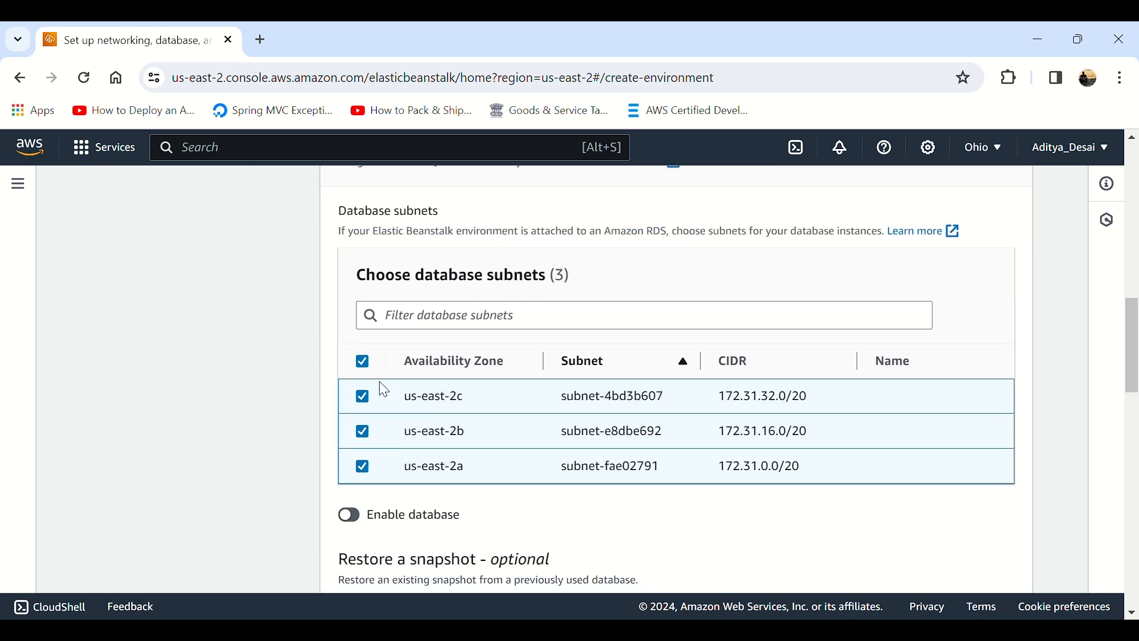
{"action": "left_click", "coordinate": [363, 367]}
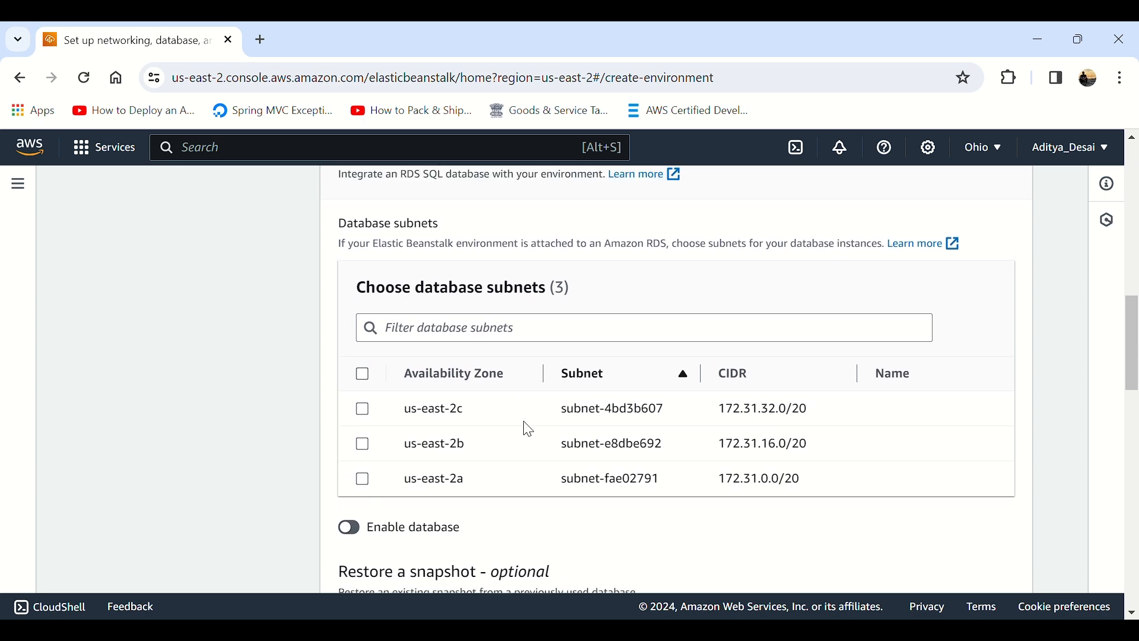
Step: Leave the database disabled with no database subnets or tags and continue to the instance traffic and scaling configuration
{"action": "scroll", "coordinate": [528, 428], "scroll_direction": "up", "scroll_amount": 8}
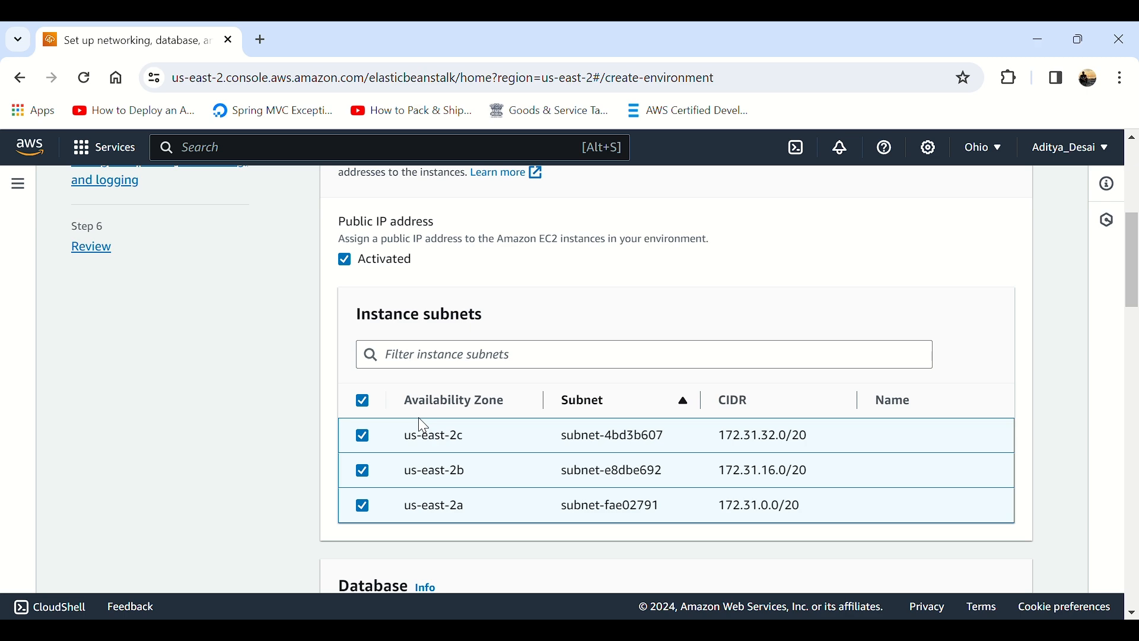
{"action": "scroll", "coordinate": [501, 402], "scroll_direction": "down", "scroll_amount": 10}
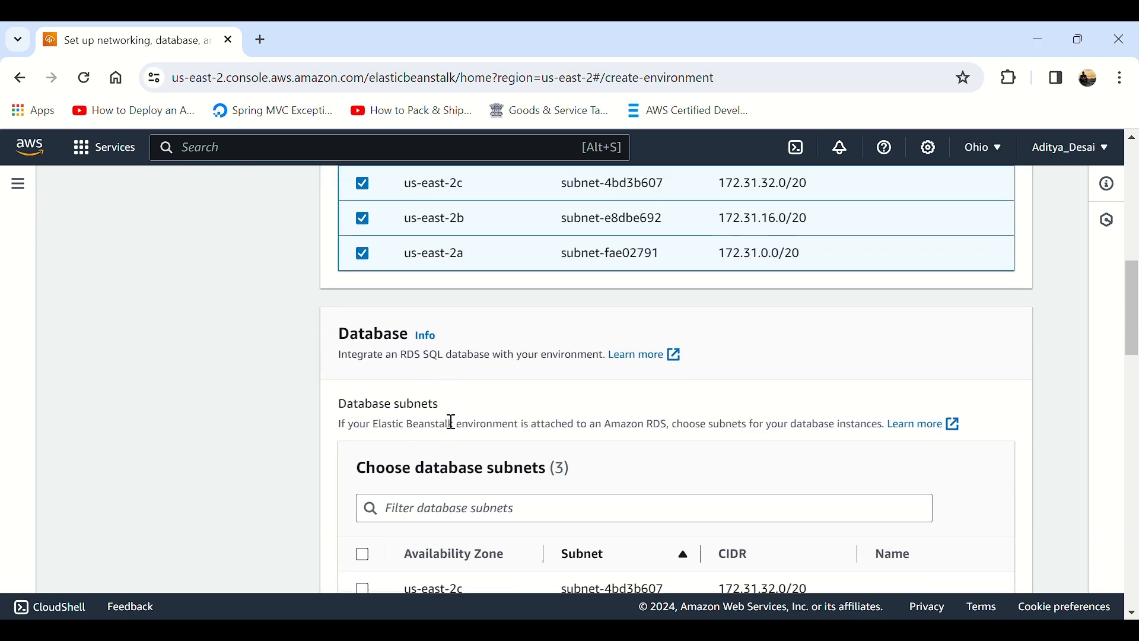
{"action": "scroll", "coordinate": [452, 422], "scroll_direction": "down", "scroll_amount": 12}
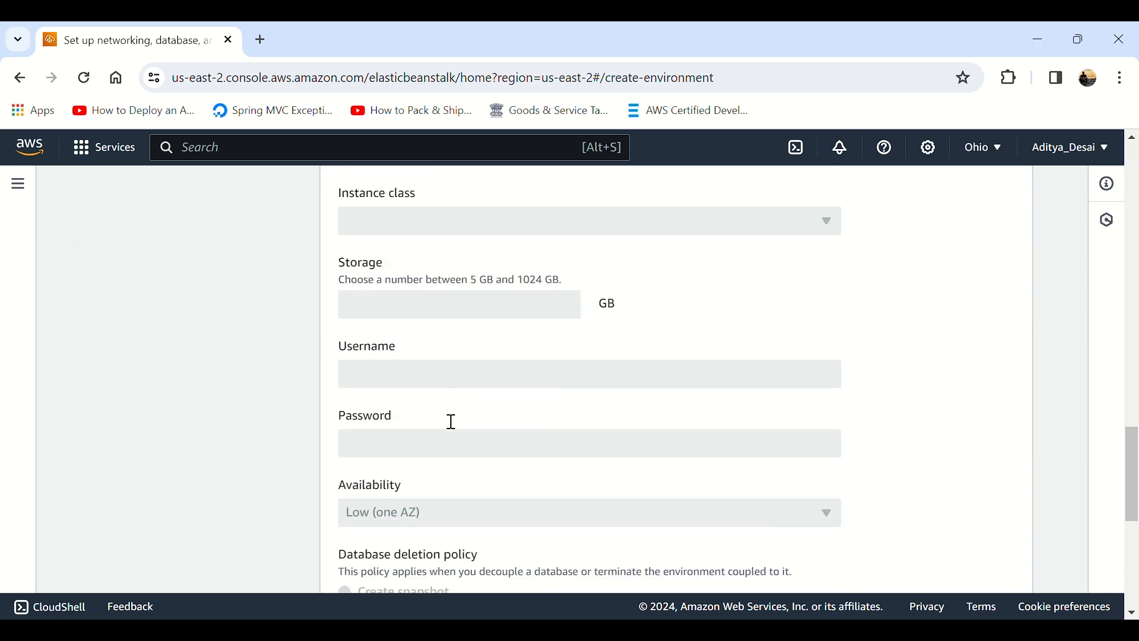
{"action": "scroll", "coordinate": [452, 422], "scroll_direction": "down", "scroll_amount": 3}
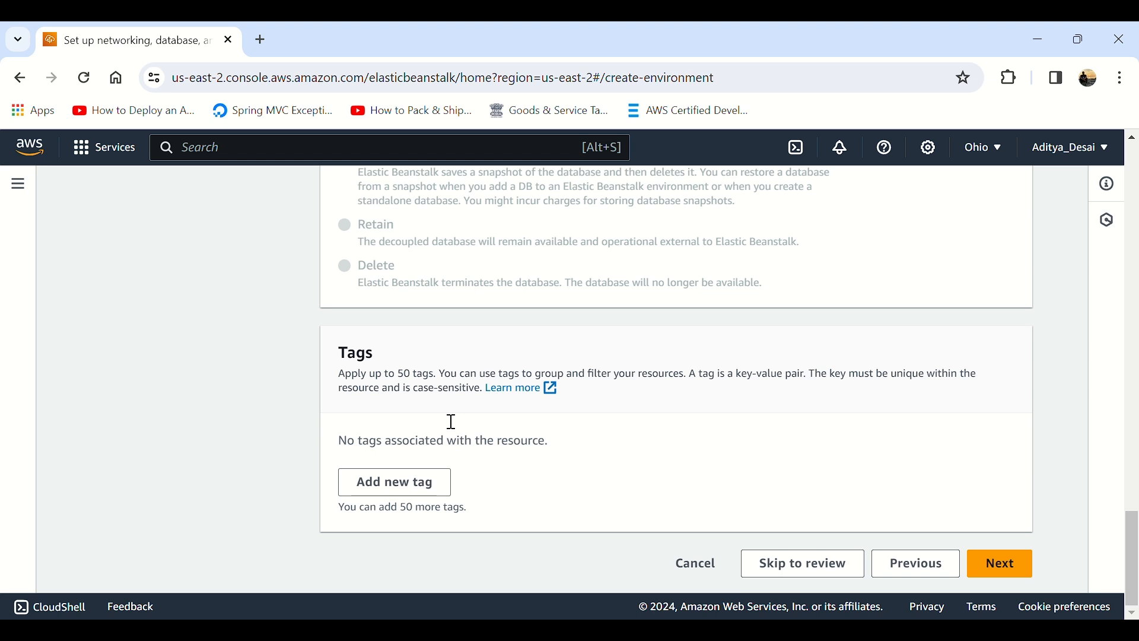
{"action": "left_click", "coordinate": [996, 558]}
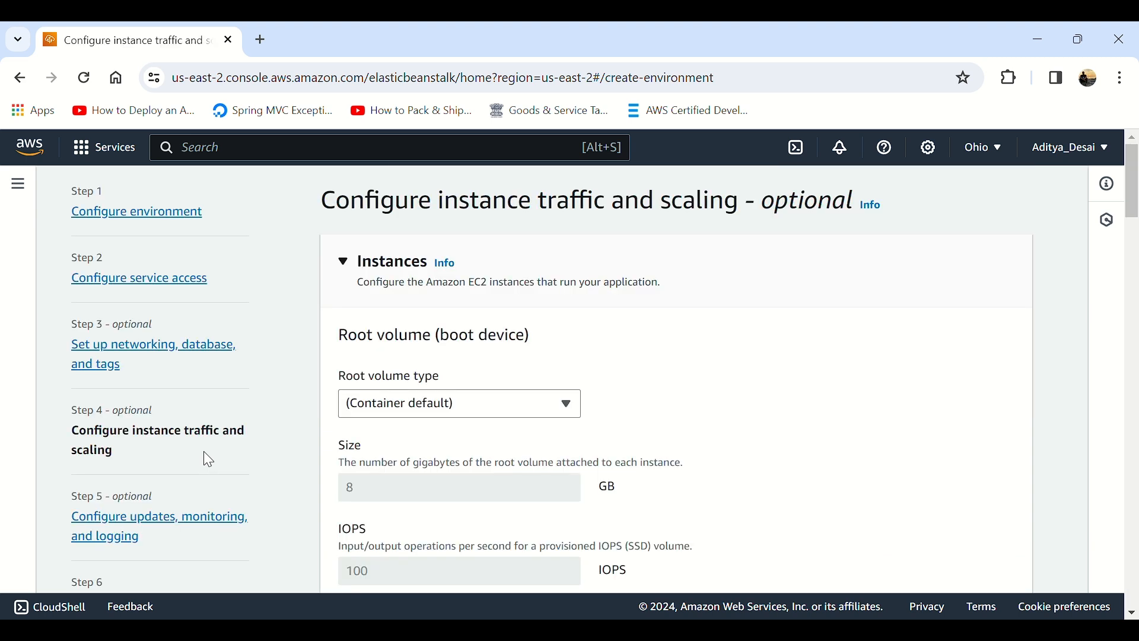
Step: Examine the available root volume types for the instances while keeping the container default
{"action": "left_click", "coordinate": [434, 405]}
{"action": "left_click", "coordinate": [423, 431]}
{"action": "scroll", "coordinate": [552, 424], "scroll_direction": "down", "scroll_amount": 1}
{"action": "left_click", "coordinate": [544, 325]}
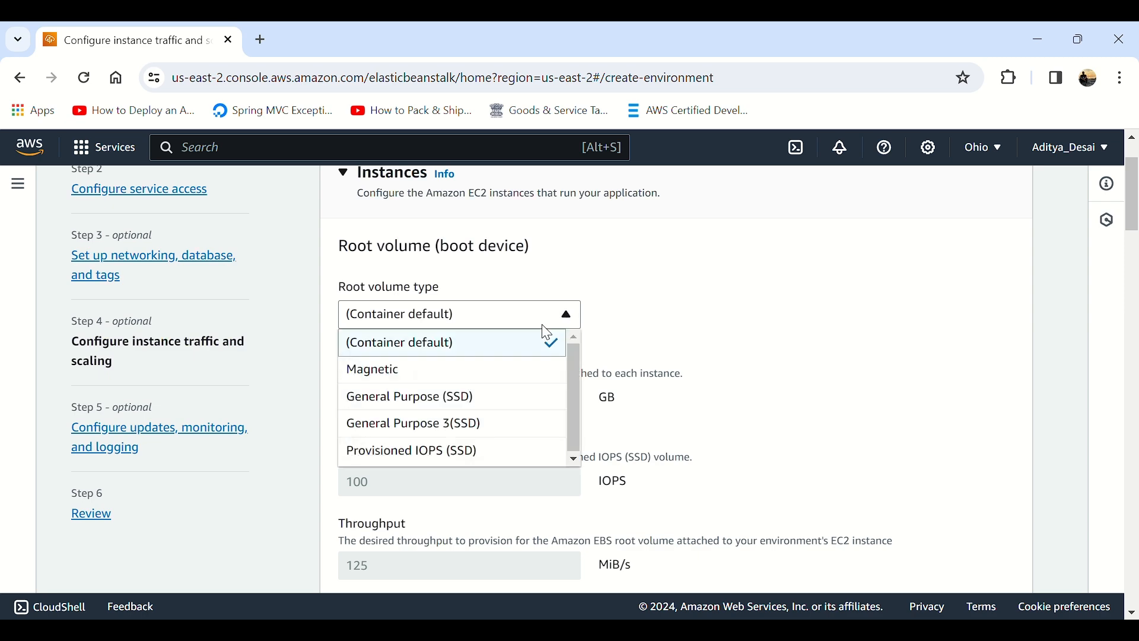
{"action": "left_click", "coordinate": [542, 325]}
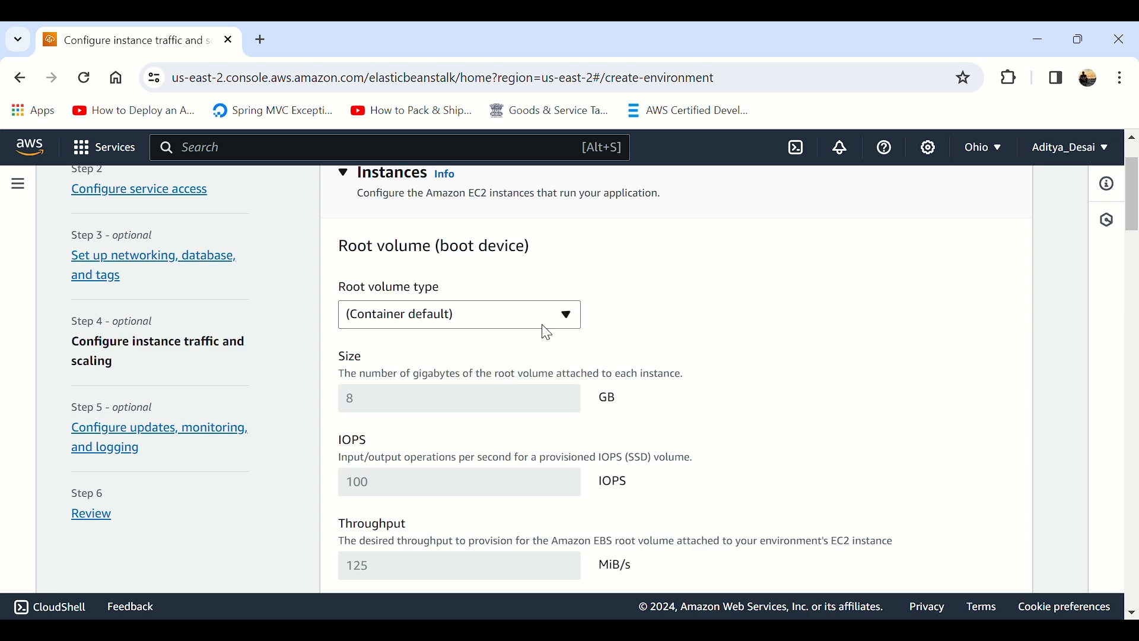
{"action": "scroll", "coordinate": [481, 402], "scroll_direction": "down", "scroll_amount": 8}
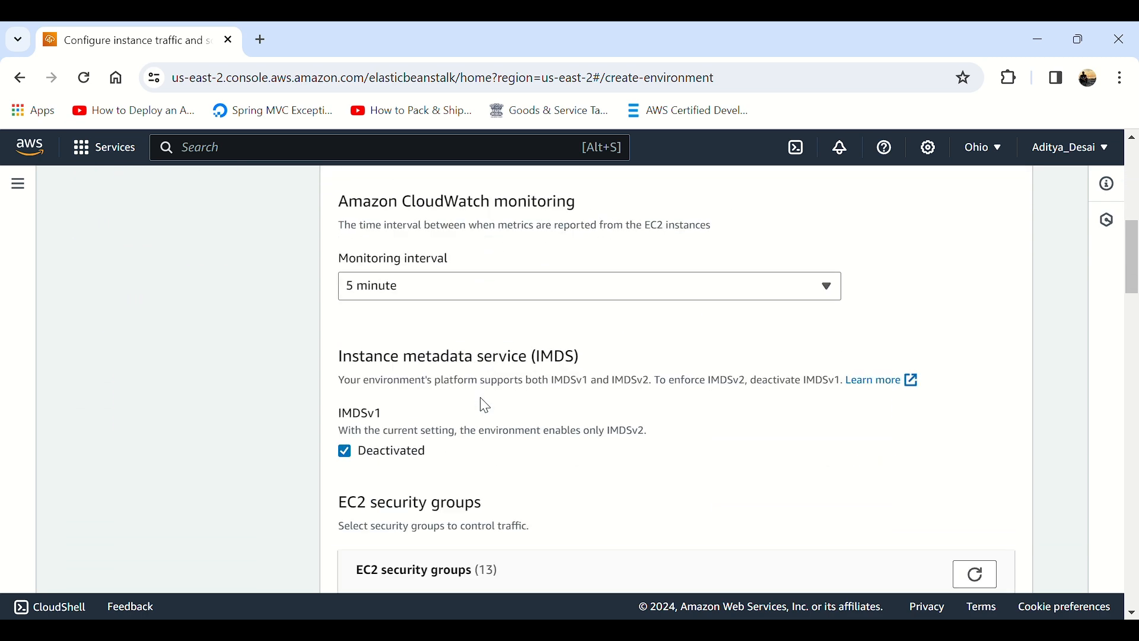
{"action": "scroll", "coordinate": [485, 406], "scroll_direction": "up", "scroll_amount": 6}
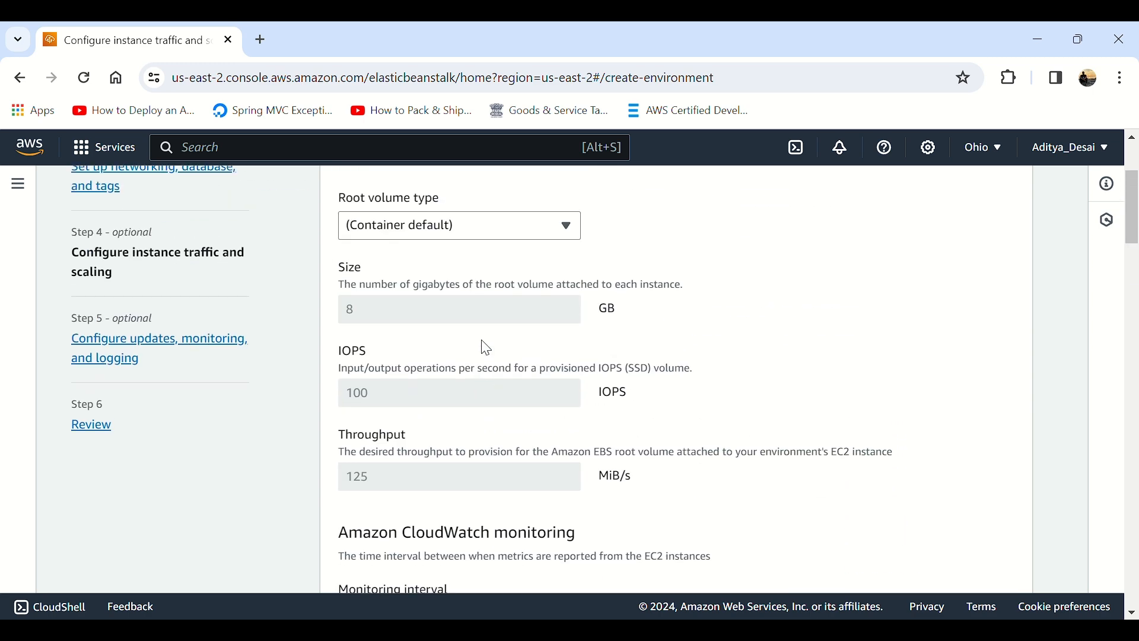
{"action": "left_click", "coordinate": [478, 234]}
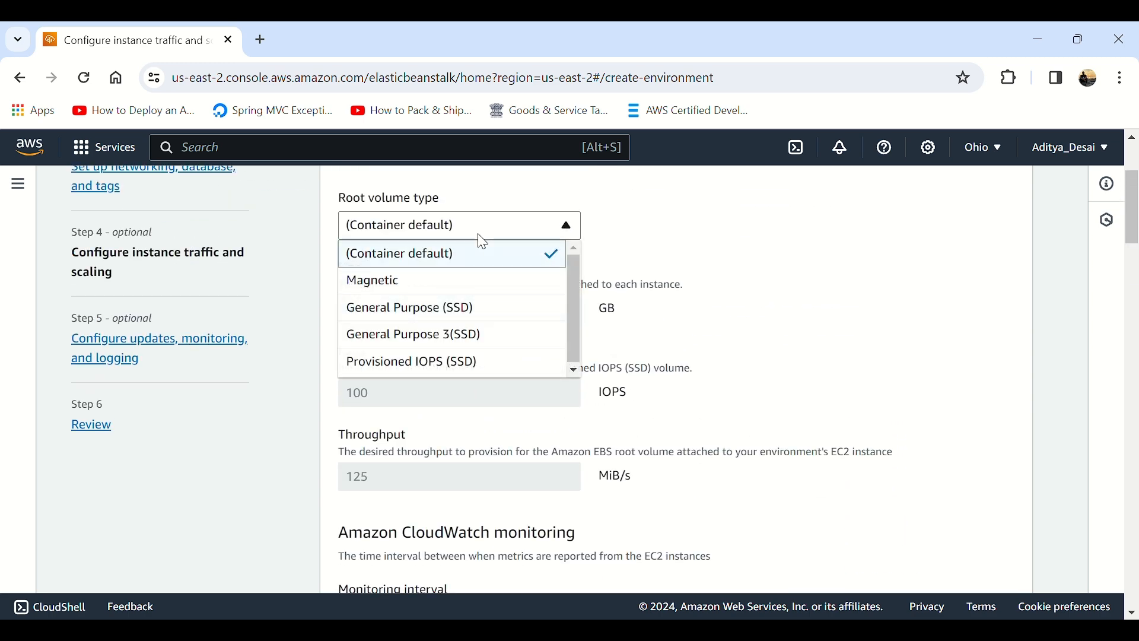
{"action": "left_click", "coordinate": [745, 338]}
Step: Assign the default EC2 security group to the instances, keeping the 5 minute monitoring interval and IMDSv1 deactivated
{"action": "scroll", "coordinate": [489, 488], "scroll_direction": "down", "scroll_amount": 2}
{"action": "scroll", "coordinate": [490, 487], "scroll_direction": "down", "scroll_amount": 2}
{"action": "scroll", "coordinate": [413, 420], "scroll_direction": "up", "scroll_amount": 1}
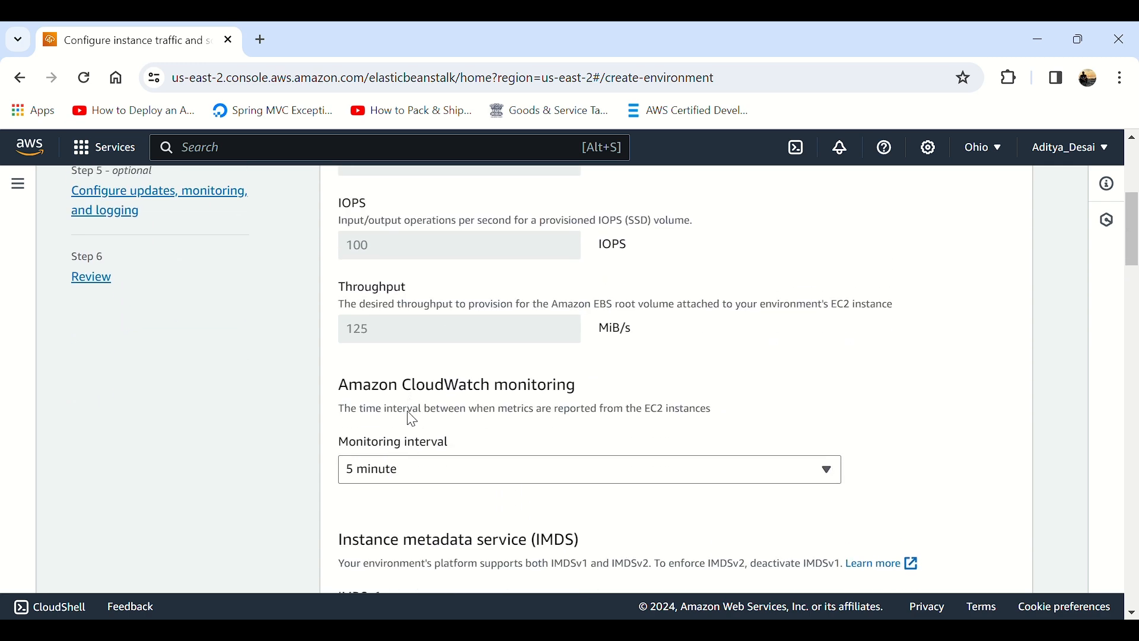
{"action": "scroll", "coordinate": [412, 419], "scroll_direction": "down", "scroll_amount": 3}
{"action": "scroll", "coordinate": [413, 421], "scroll_direction": "down", "scroll_amount": 2}
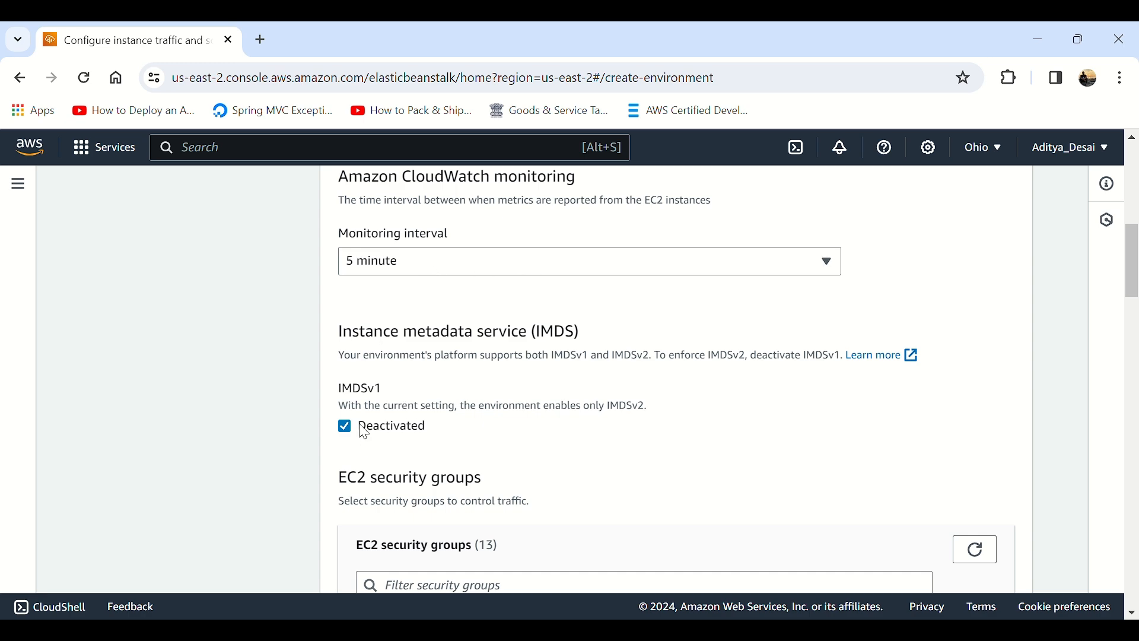
{"action": "scroll", "coordinate": [364, 433], "scroll_direction": "down", "scroll_amount": 4}
{"action": "left_click", "coordinate": [362, 400]}
{"action": "scroll", "coordinate": [468, 430], "scroll_direction": "down", "scroll_amount": 2}
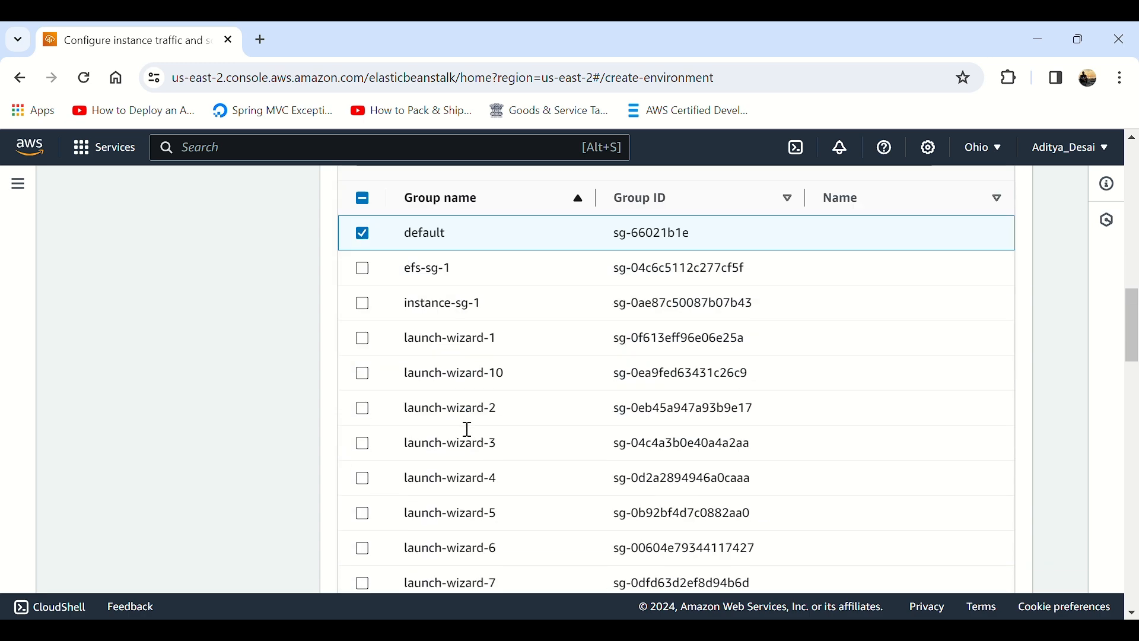
Step: Examine the environment type and fleet composition options of the auto scaling group
{"action": "scroll", "coordinate": [468, 430], "scroll_direction": "down", "scroll_amount": 14}
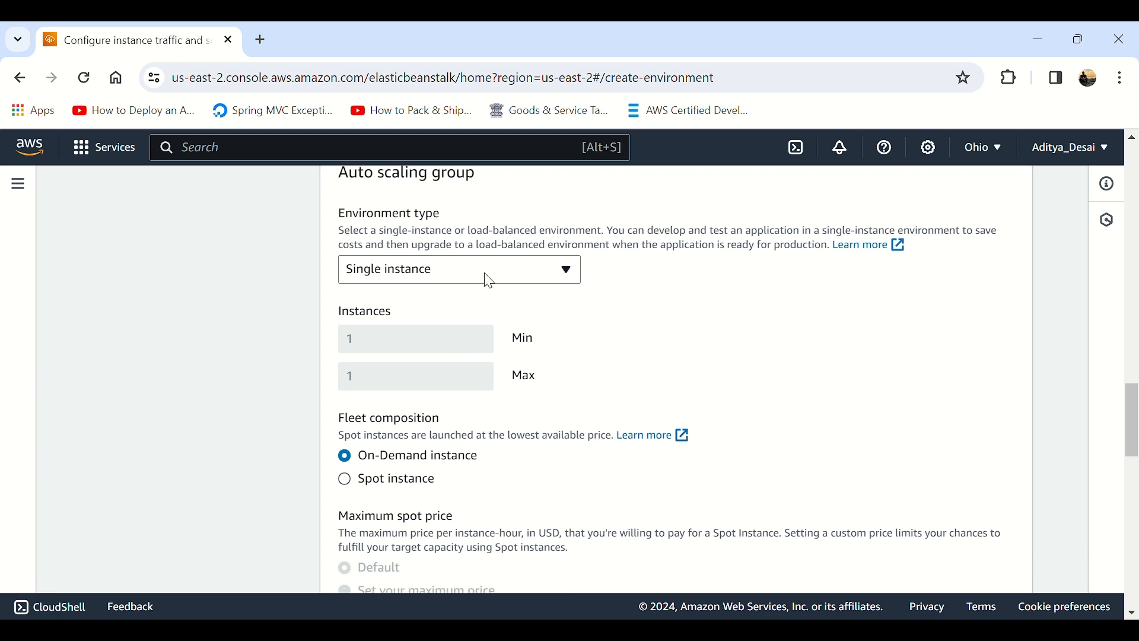
{"action": "scroll", "coordinate": [445, 391], "scroll_direction": "down", "scroll_amount": 2}
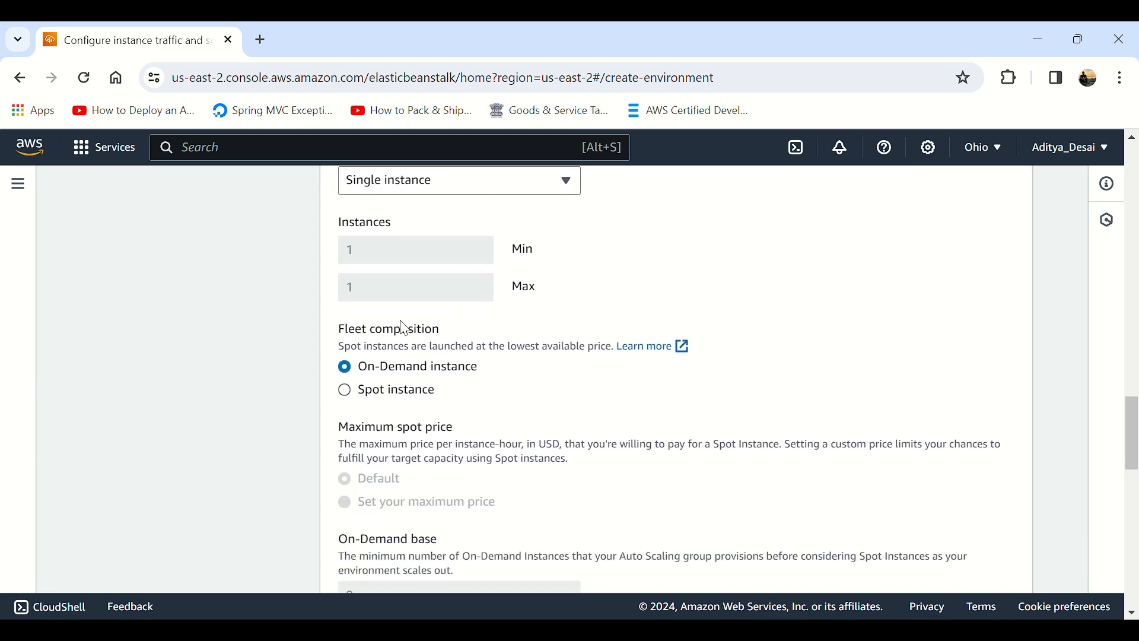
{"action": "scroll", "coordinate": [404, 327], "scroll_direction": "up", "scroll_amount": 2}
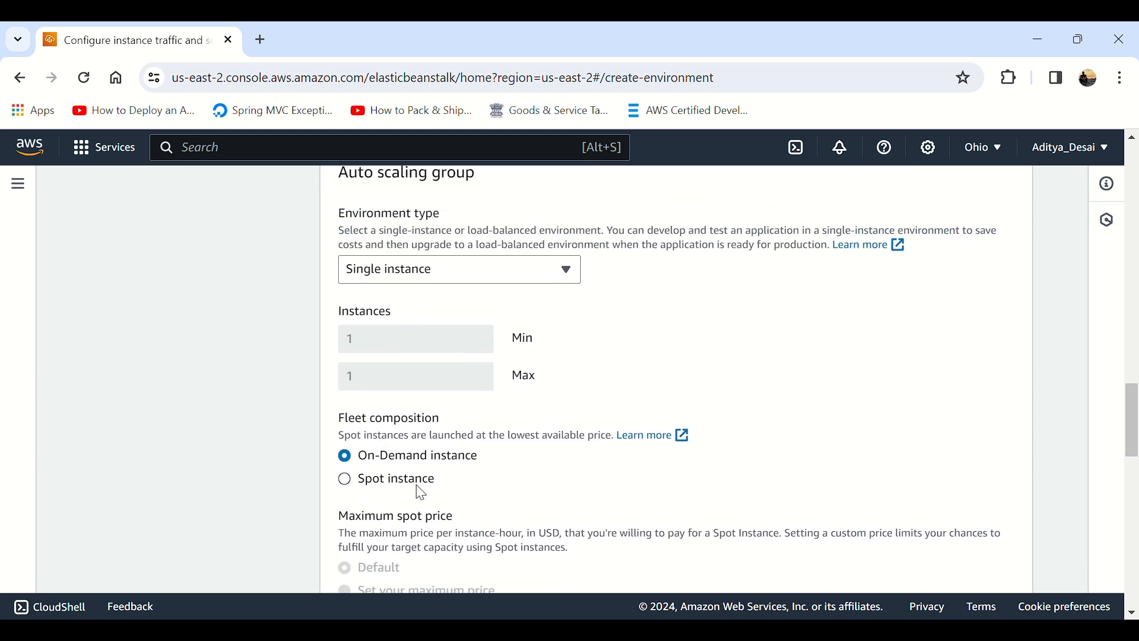
{"action": "scroll", "coordinate": [422, 493], "scroll_direction": "down", "scroll_amount": 5}
{"action": "scroll", "coordinate": [531, 478], "scroll_direction": "up", "scroll_amount": 8}
{"action": "left_click", "coordinate": [449, 446]}
{"action": "left_click", "coordinate": [657, 492]}
{"action": "scroll", "coordinate": [687, 483], "scroll_direction": "down", "scroll_amount": 6}
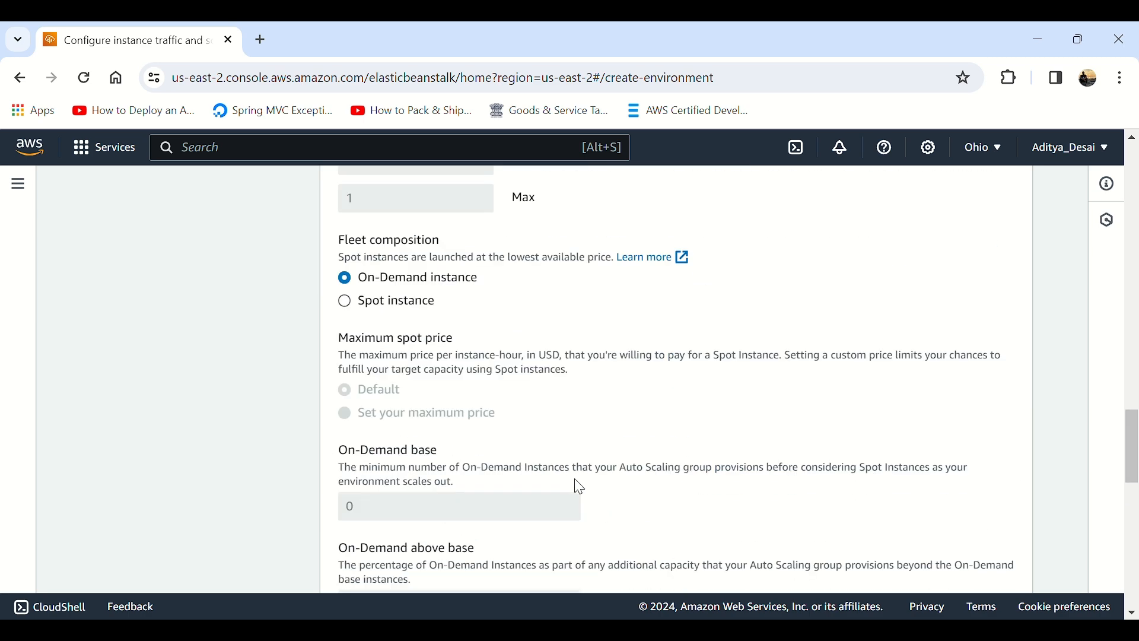
Step: Remove the t3.micro and t3.small instance types from the fleet
{"action": "scroll", "coordinate": [626, 490], "scroll_direction": "down", "scroll_amount": 9}
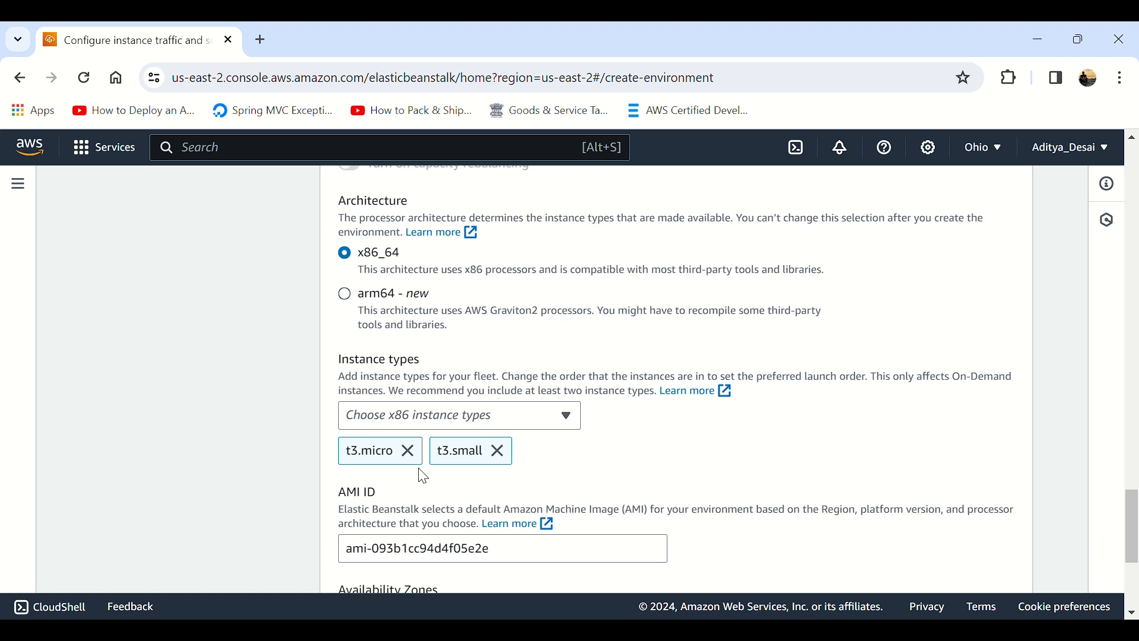
{"action": "left_click", "coordinate": [408, 451]}
{"action": "left_click", "coordinate": [407, 449]}
Step: Add t2.micro as the x86 instance type for the fleet
{"action": "left_click", "coordinate": [446, 424]}
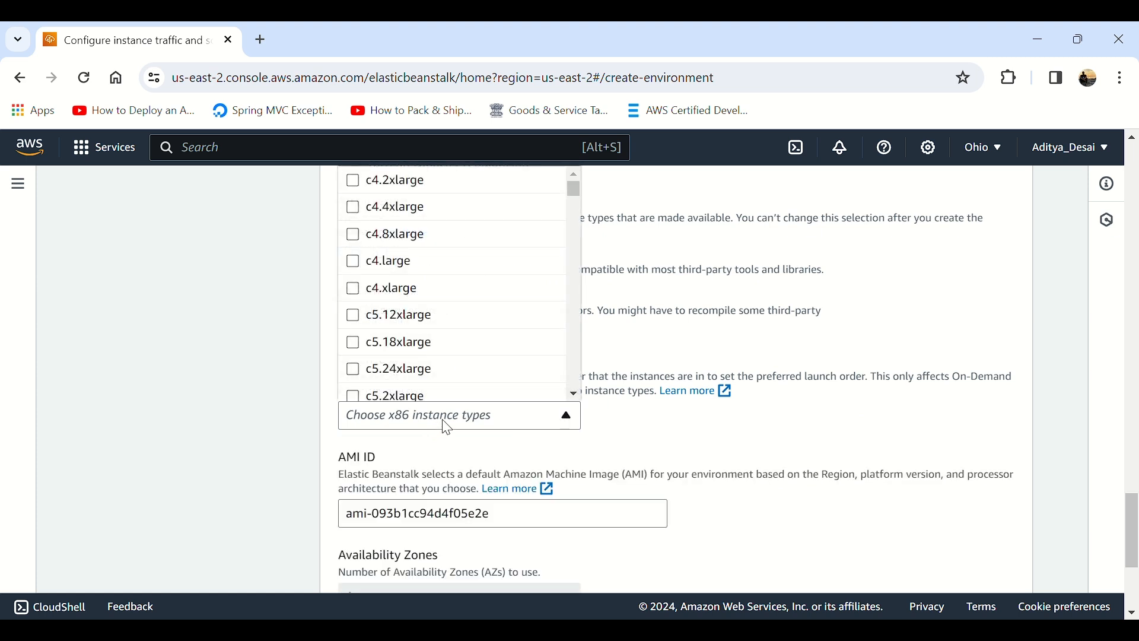
{"action": "key", "text": "t"}
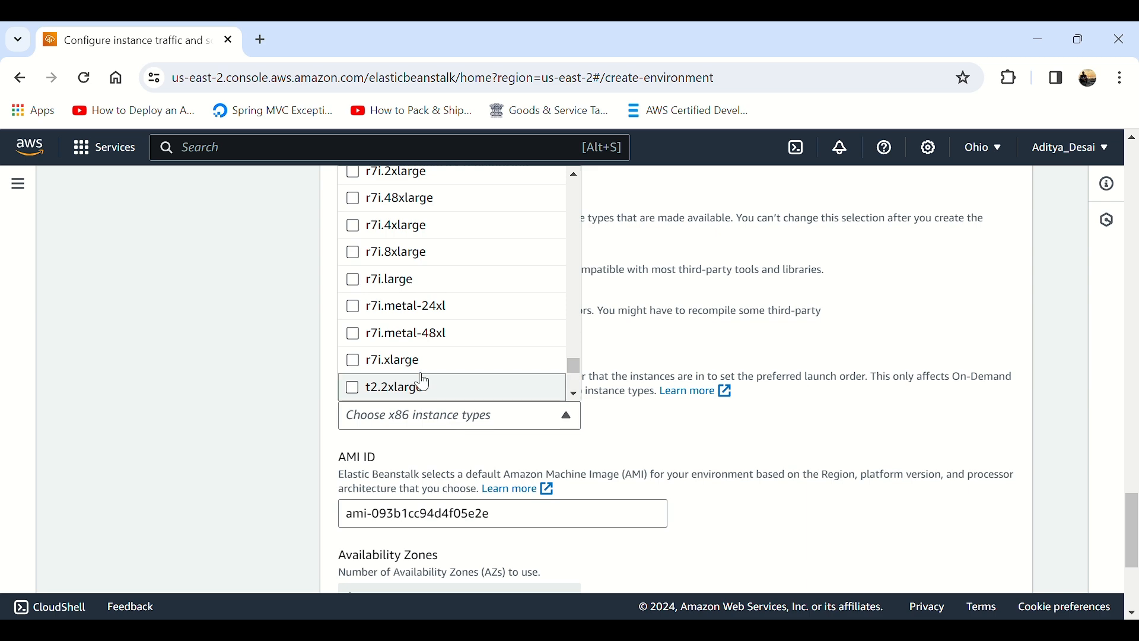
{"action": "scroll", "coordinate": [424, 356], "scroll_direction": "up", "scroll_amount": 1}
{"action": "scroll", "coordinate": [427, 364], "scroll_direction": "down", "scroll_amount": 3}
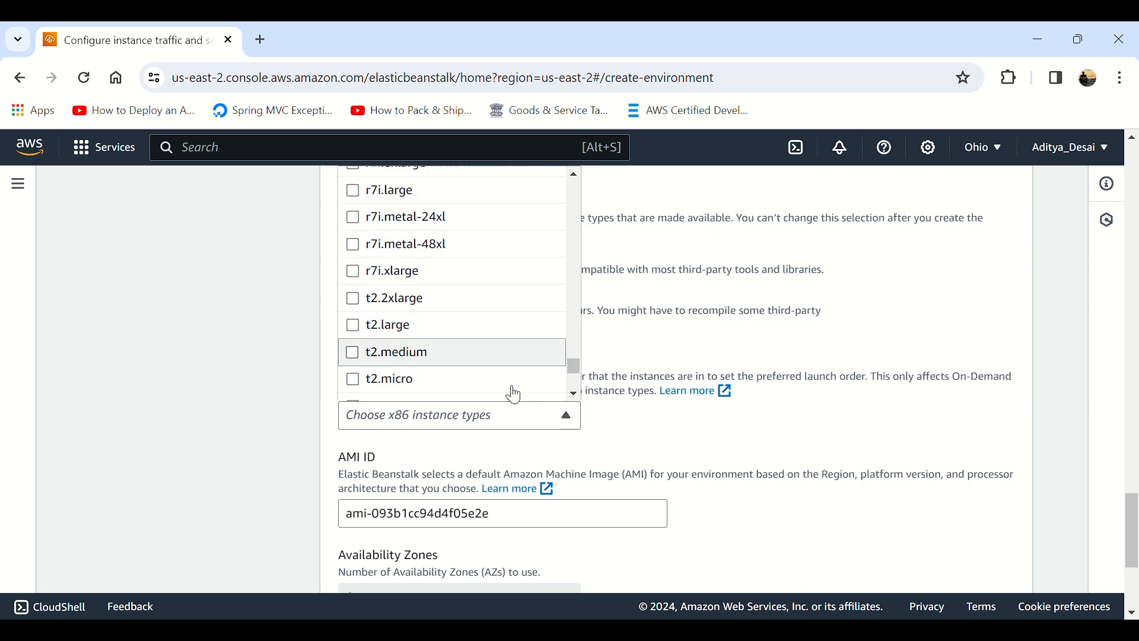
{"action": "scroll", "coordinate": [941, 425], "scroll_direction": "up", "scroll_amount": 3}
{"action": "scroll", "coordinate": [689, 422], "scroll_direction": "down", "scroll_amount": 1}
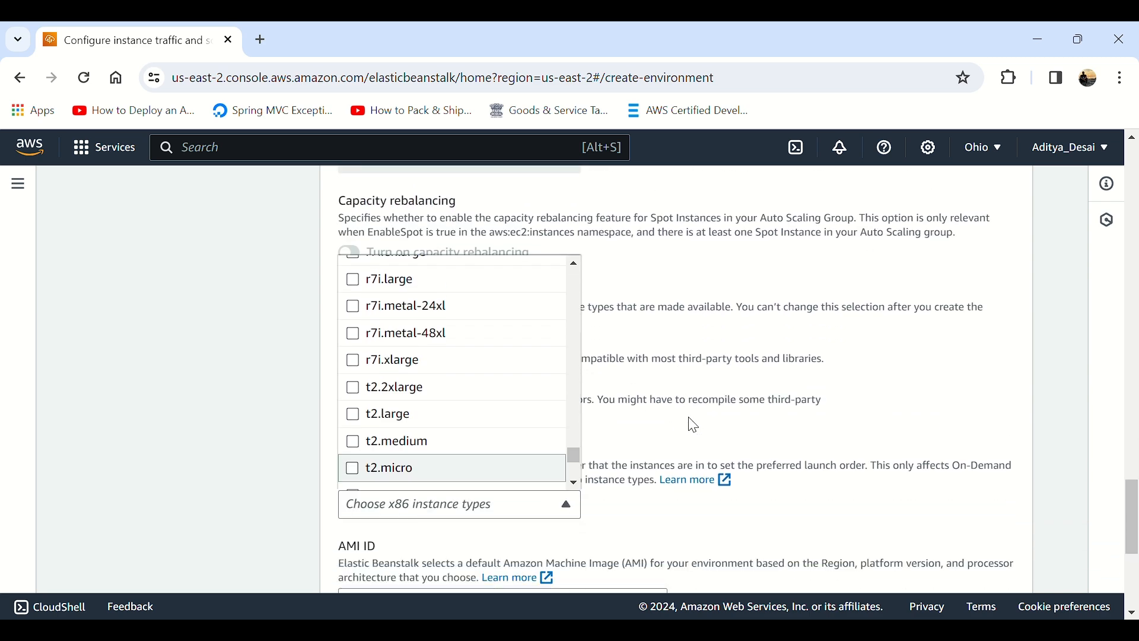
{"action": "left_click", "coordinate": [437, 468]}
{"action": "scroll", "coordinate": [770, 419], "scroll_direction": "down", "scroll_amount": 4}
{"action": "left_click", "coordinate": [748, 436]}
Step: Keep the default AMI and continue to the updates, monitoring, and logging configuration
{"action": "scroll", "coordinate": [364, 315], "scroll_direction": "down", "scroll_amount": 2}
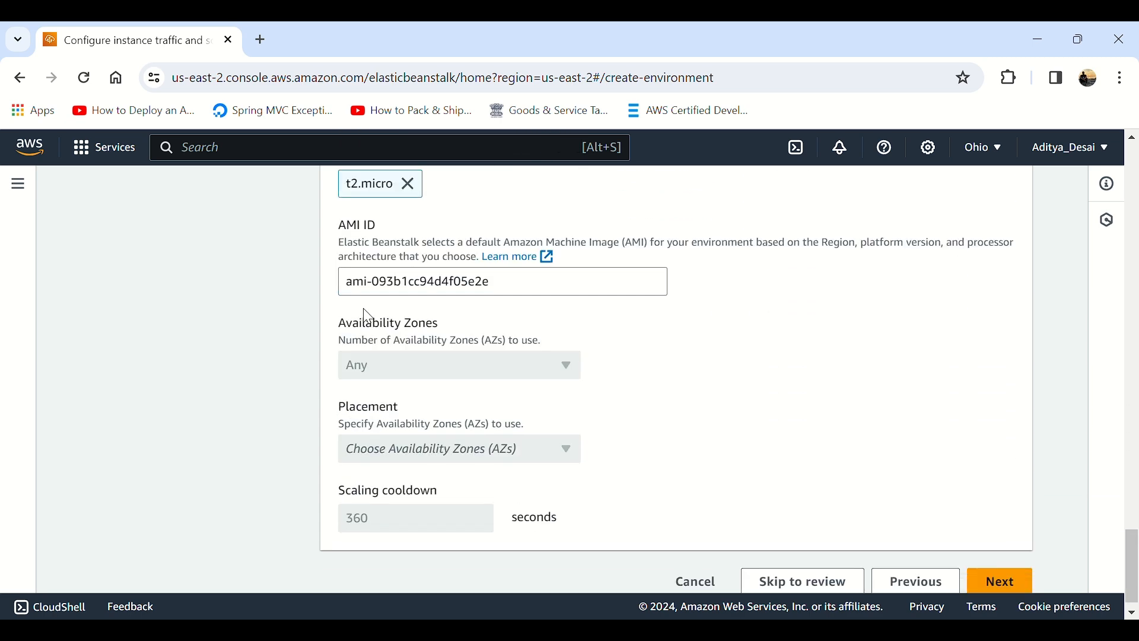
{"action": "scroll", "coordinate": [457, 533], "scroll_direction": "down", "scroll_amount": 1}
{"action": "left_click", "coordinate": [1012, 569]}
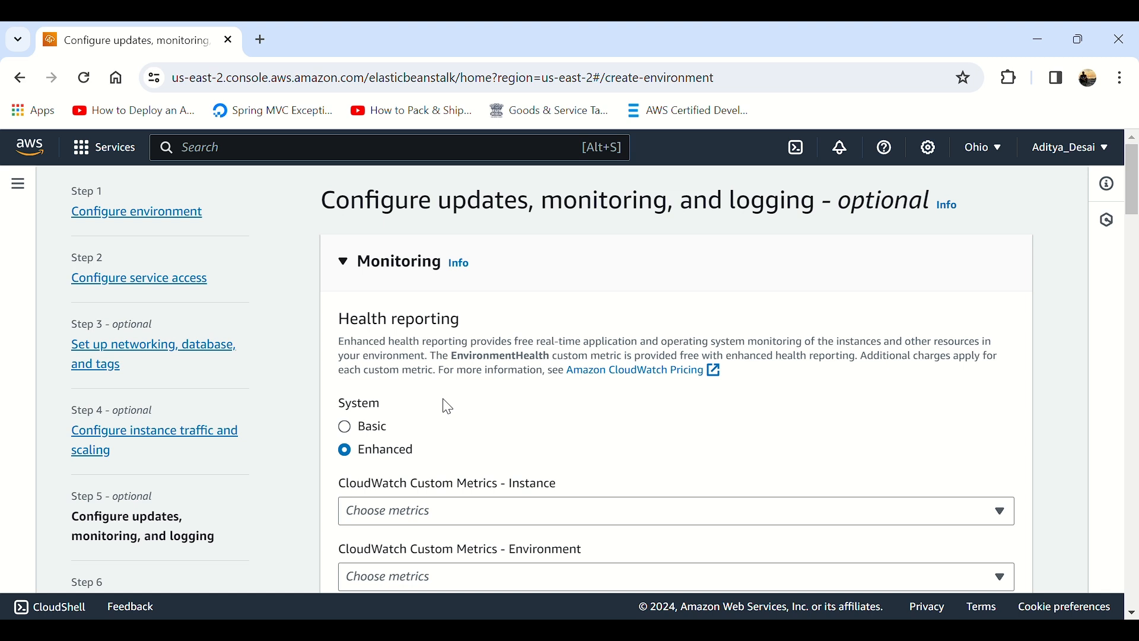
Step: Set the health reporting system to Basic and deactivate managed platform updates
{"action": "scroll", "coordinate": [448, 406], "scroll_direction": "down", "scroll_amount": 2}
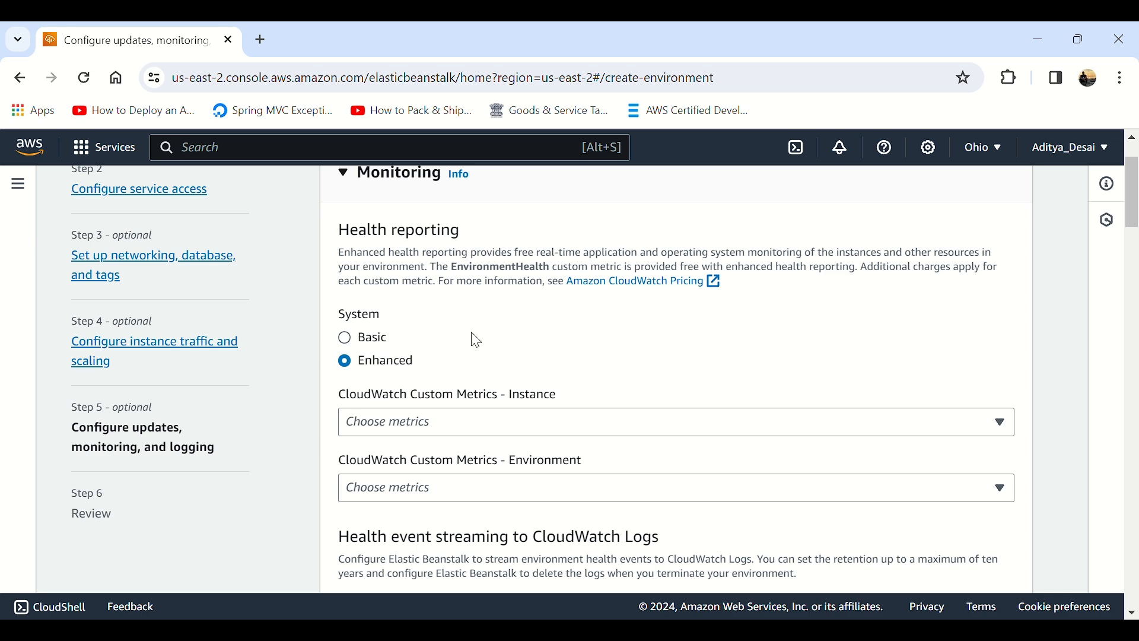
{"action": "left_click", "coordinate": [364, 340]}
{"action": "scroll", "coordinate": [364, 339], "scroll_direction": "down", "scroll_amount": 10}
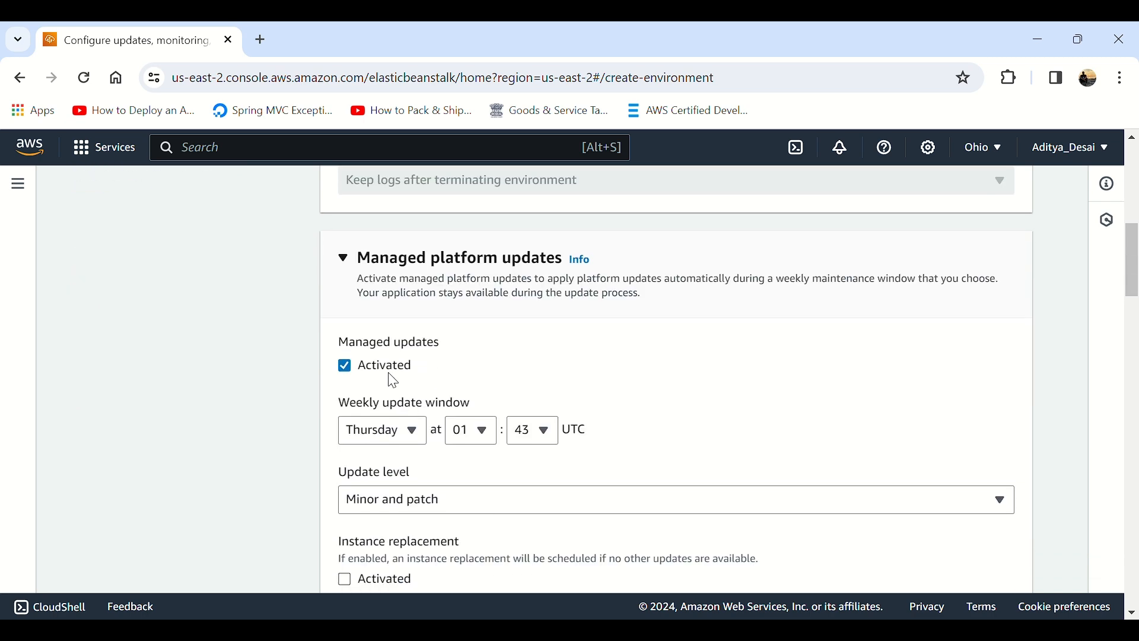
{"action": "left_click", "coordinate": [392, 374]}
{"action": "scroll", "coordinate": [392, 381], "scroll_direction": "down", "scroll_amount": 6}
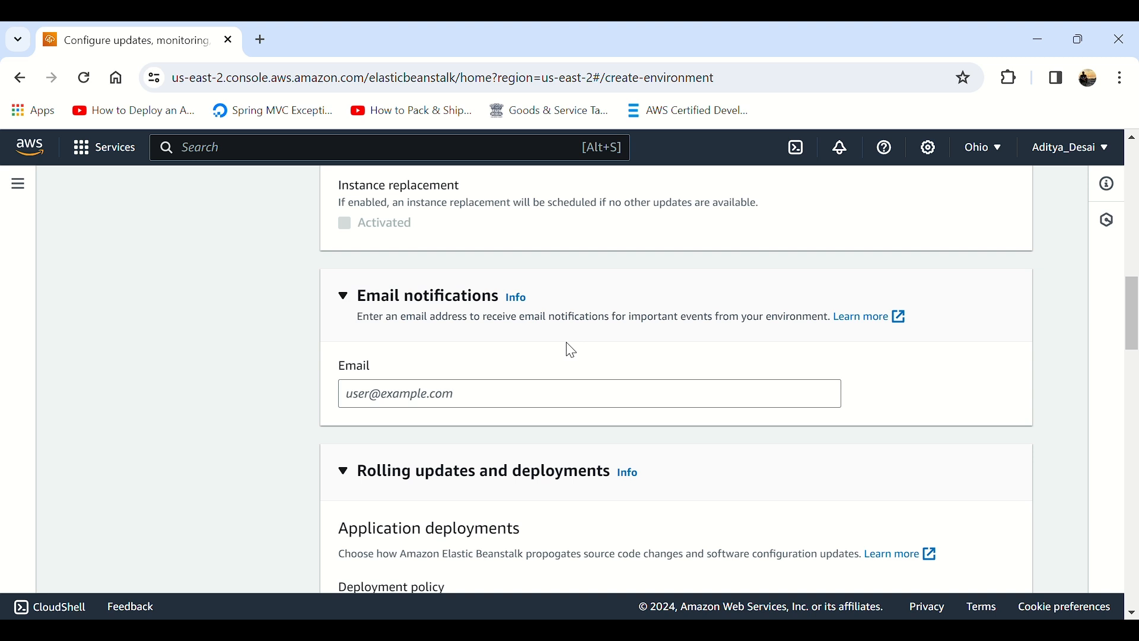
Step: Review the email notifications, rolling updates and deployments, deployment preferences, X-Ray and log settings without changing them
{"action": "scroll", "coordinate": [569, 349], "scroll_direction": "down", "scroll_amount": 1}
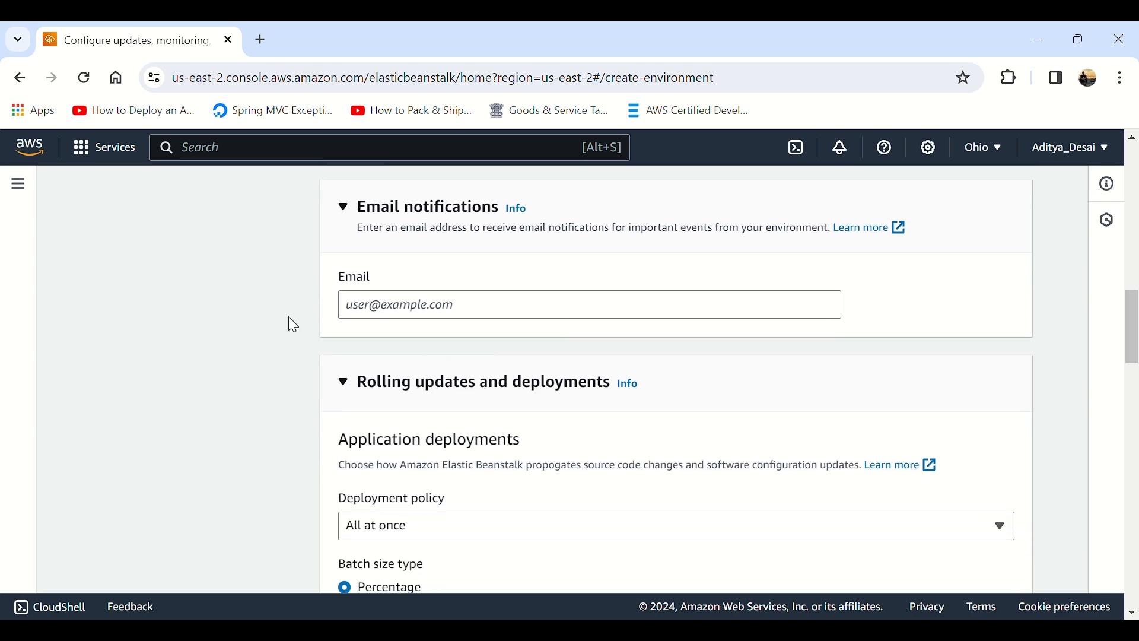
{"action": "scroll", "coordinate": [407, 391], "scroll_direction": "down", "scroll_amount": 3}
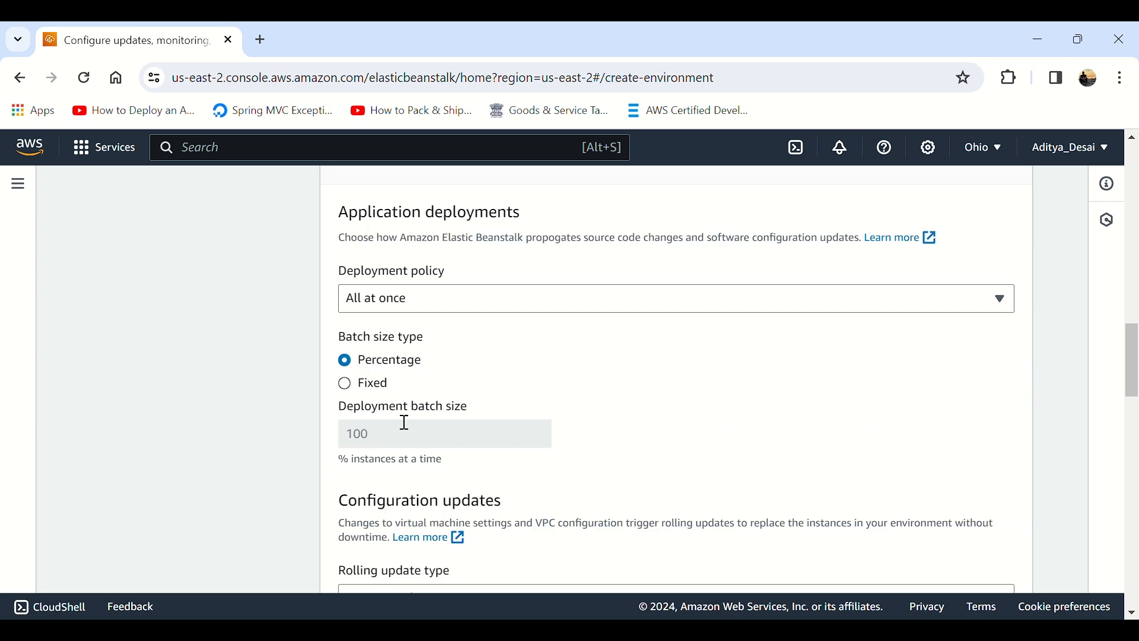
{"action": "left_click", "coordinate": [396, 259]}
{"action": "left_click", "coordinate": [396, 261]}
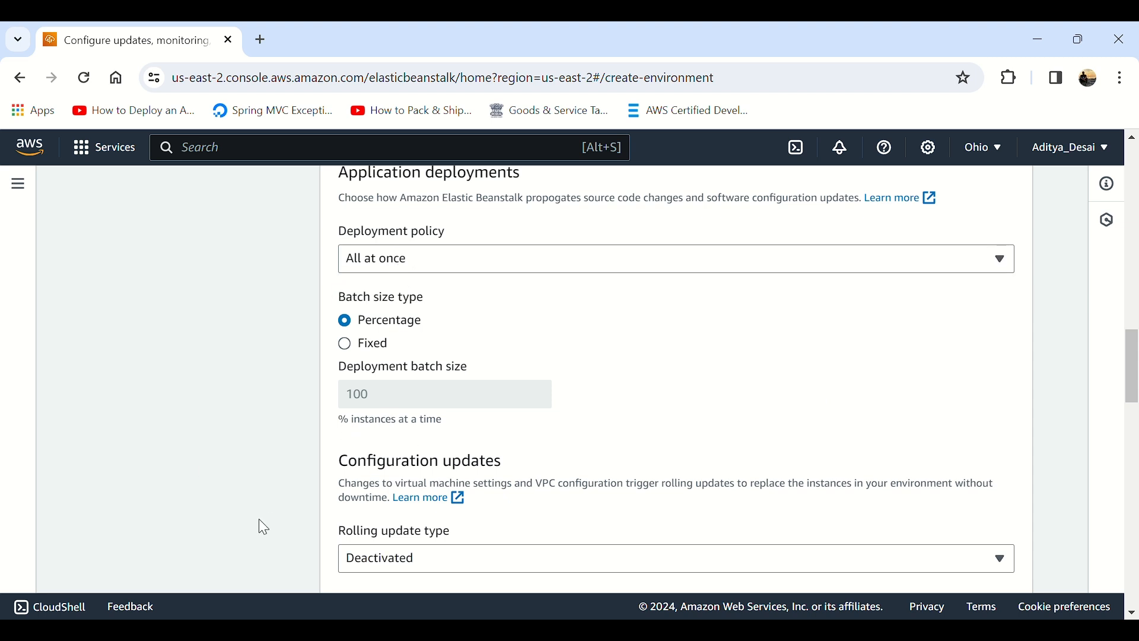
{"action": "scroll", "coordinate": [331, 490], "scroll_direction": "down", "scroll_amount": 6}
{"action": "scroll", "coordinate": [389, 490], "scroll_direction": "up", "scroll_amount": 3}
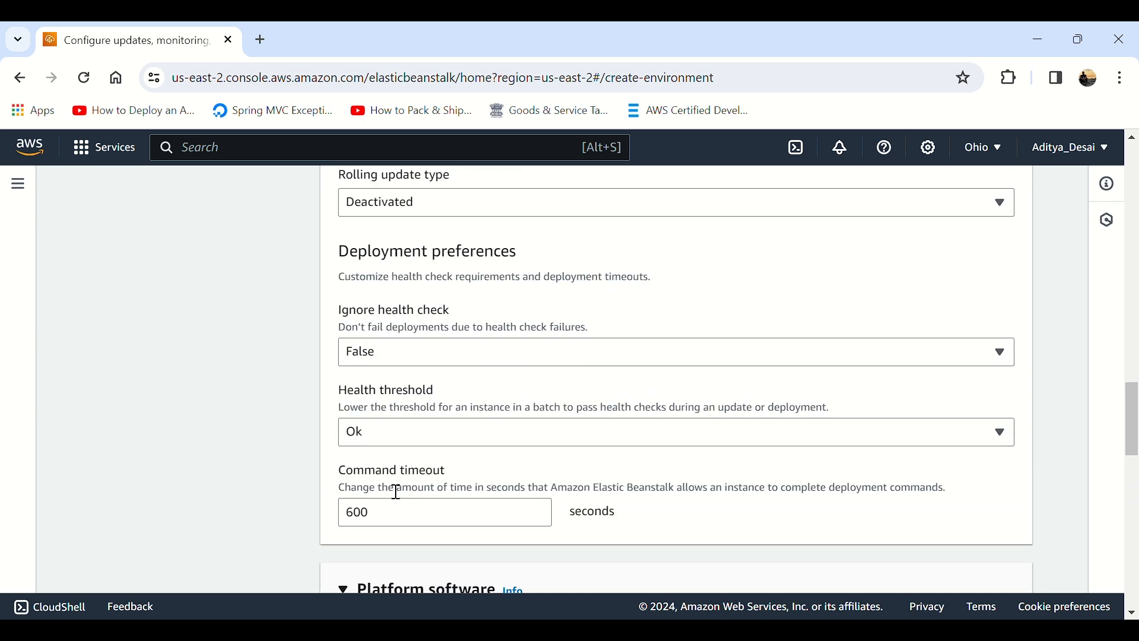
{"action": "scroll", "coordinate": [396, 492], "scroll_direction": "down", "scroll_amount": 6}
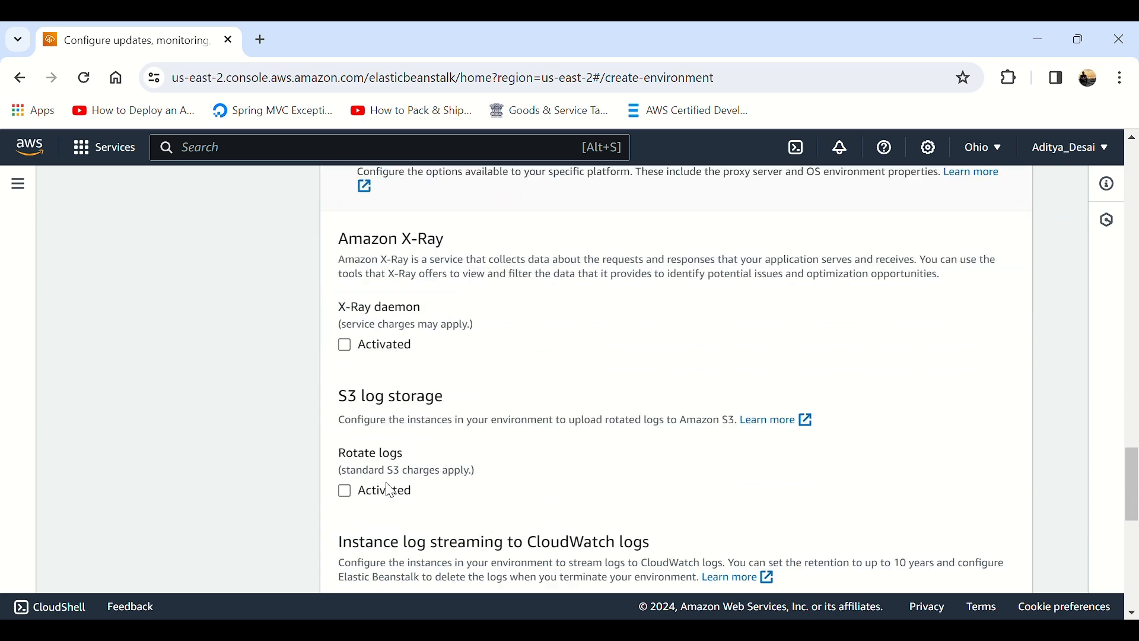
{"action": "scroll", "coordinate": [391, 490], "scroll_direction": "down", "scroll_amount": 4}
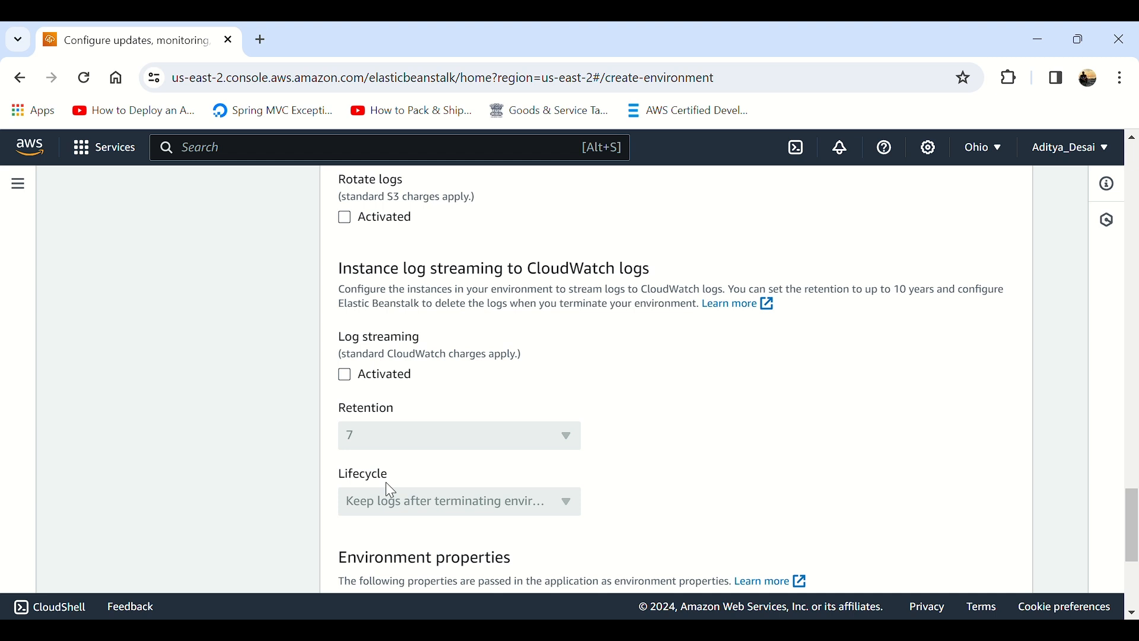
Step: Add an environment property named SERVER_PORT with the value 5000
{"action": "scroll", "coordinate": [389, 488], "scroll_direction": "down", "scroll_amount": 4}
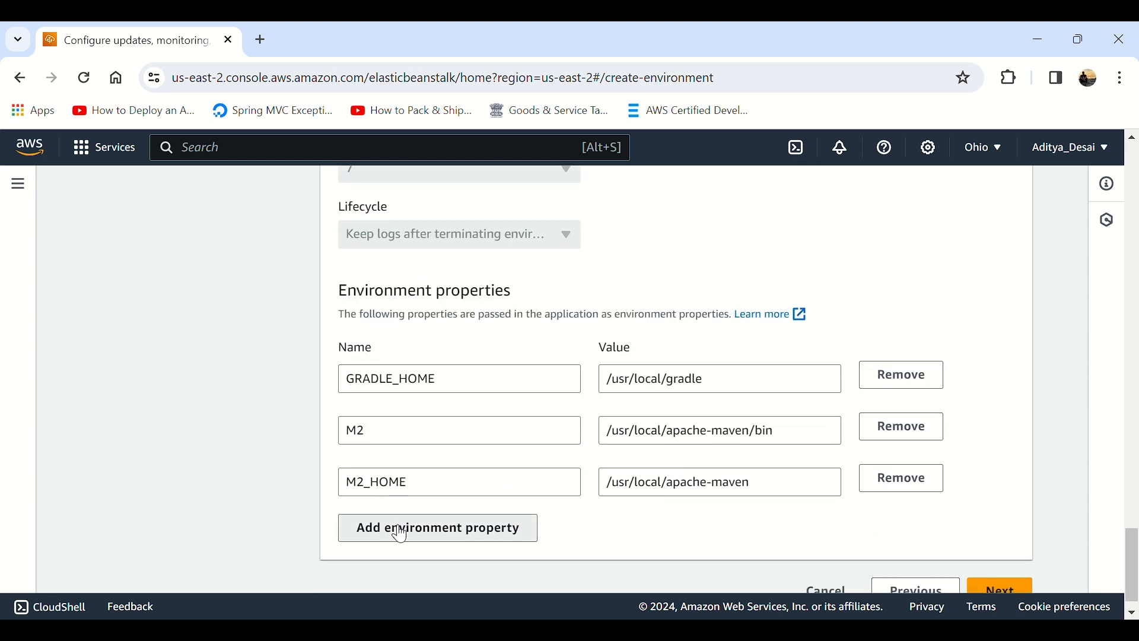
{"action": "left_click", "coordinate": [401, 534]}
{"action": "left_click", "coordinate": [396, 537]}
{"action": "type", "text": "SERVER_PORT"}
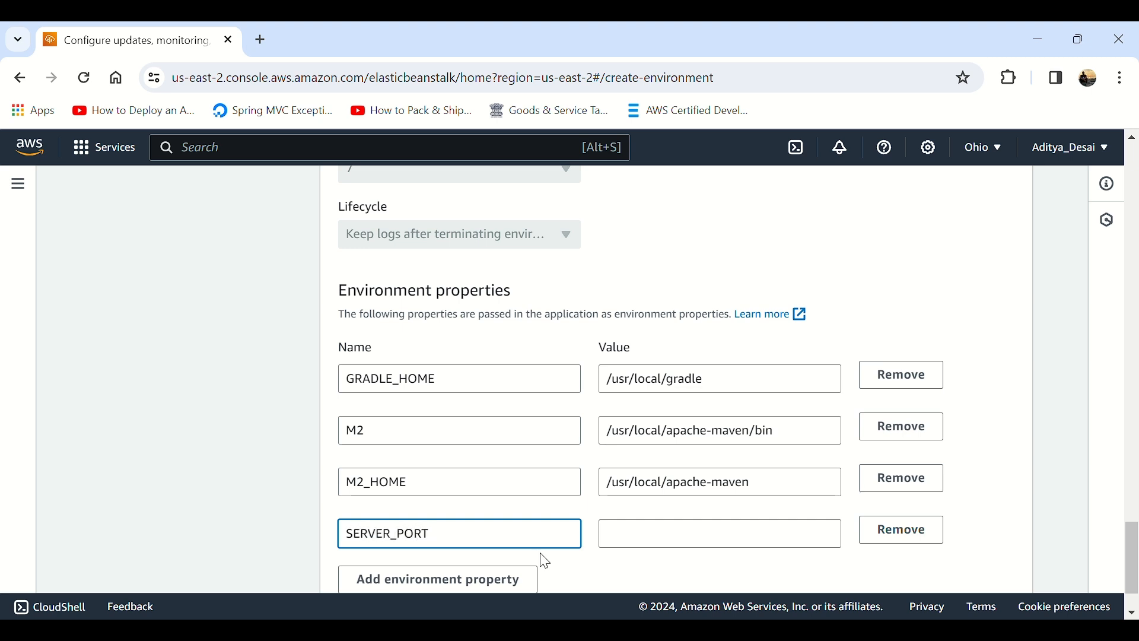
{"action": "left_click", "coordinate": [675, 534]}
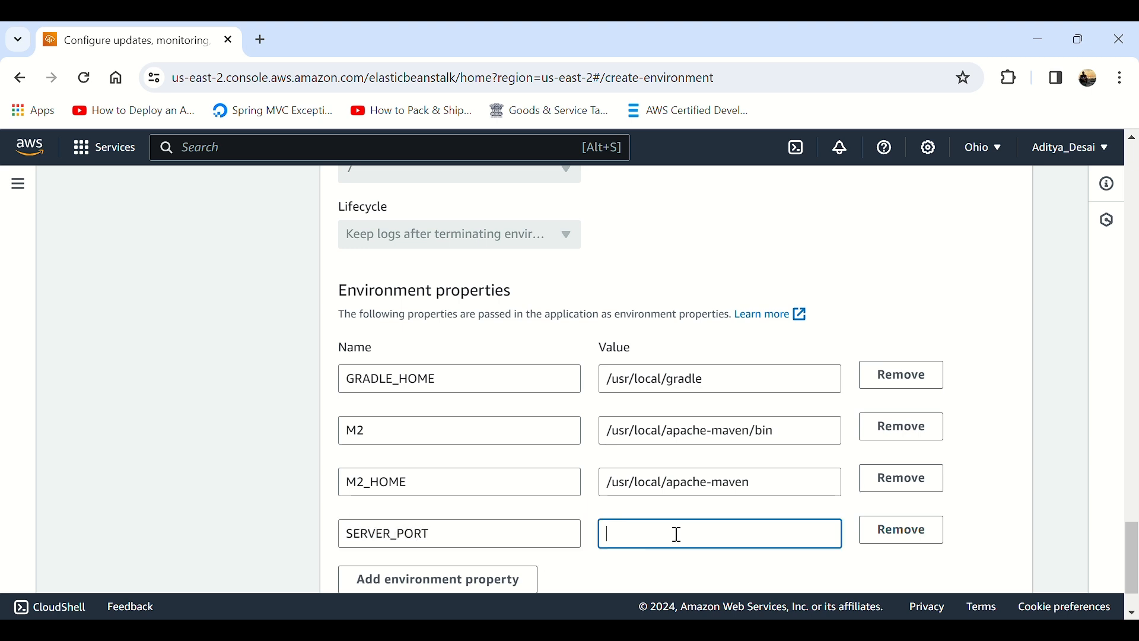
{"action": "type", "text": "5000"}
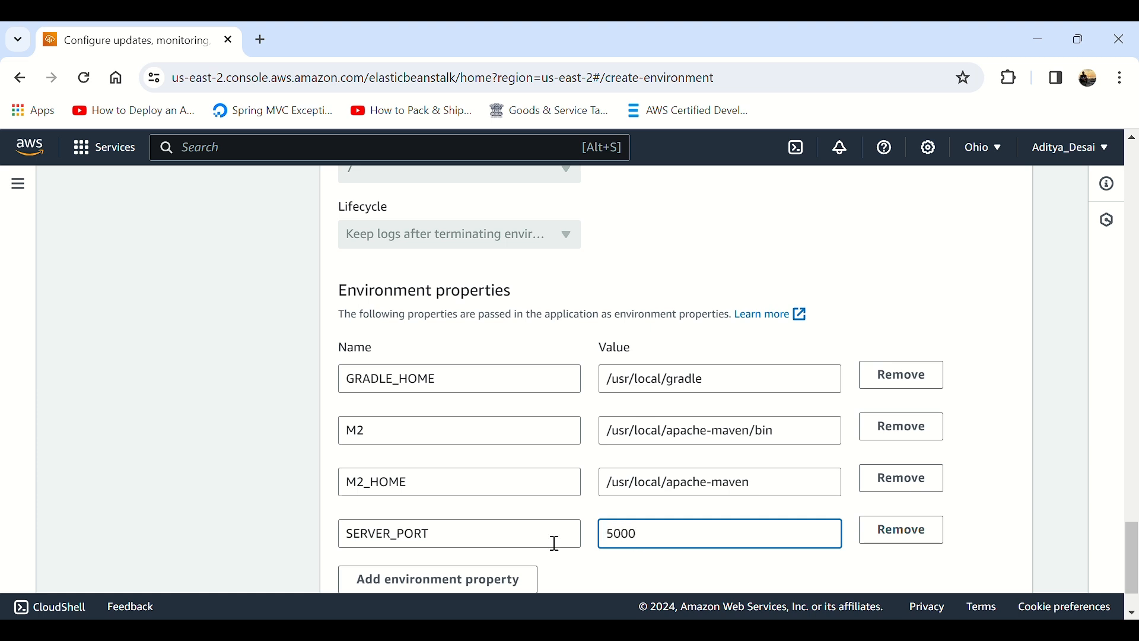
Step: Continue to the review page, check the configuration summary and submit the environment for creation
{"action": "scroll", "coordinate": [555, 542], "scroll_direction": "down", "scroll_amount": 2}
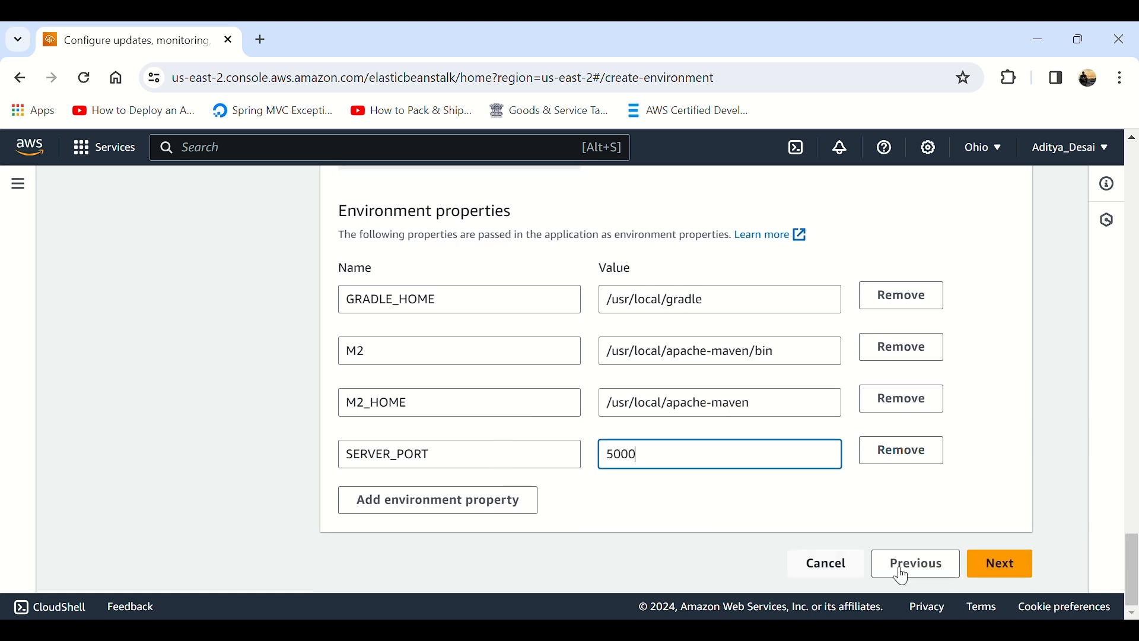
{"action": "left_click", "coordinate": [1035, 579]}
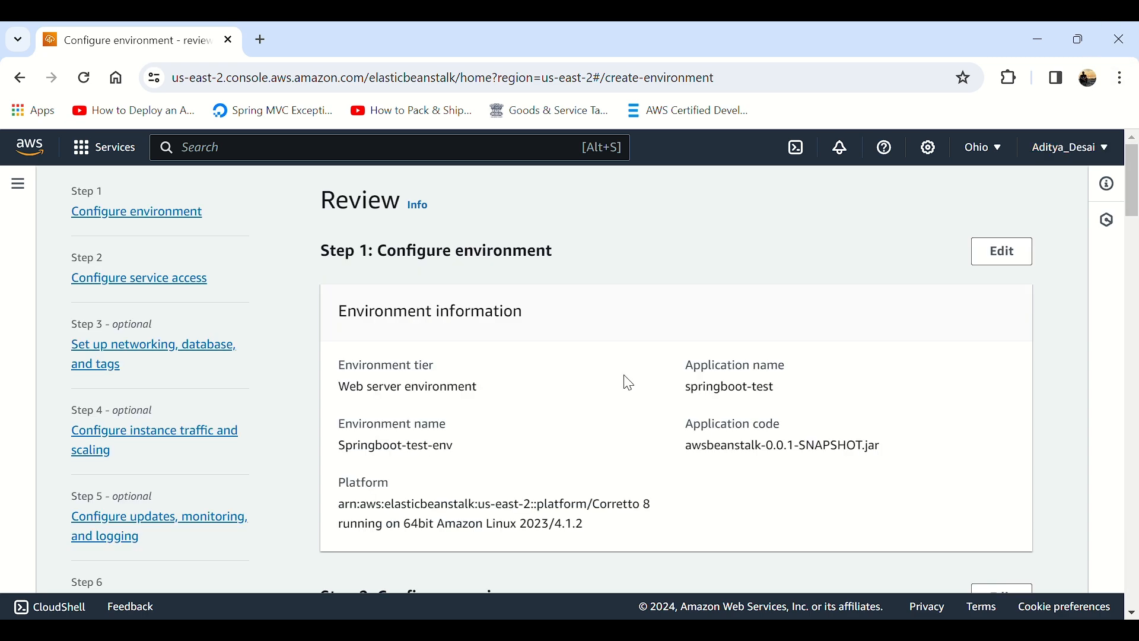
{"action": "scroll", "coordinate": [629, 383], "scroll_direction": "down", "scroll_amount": 20}
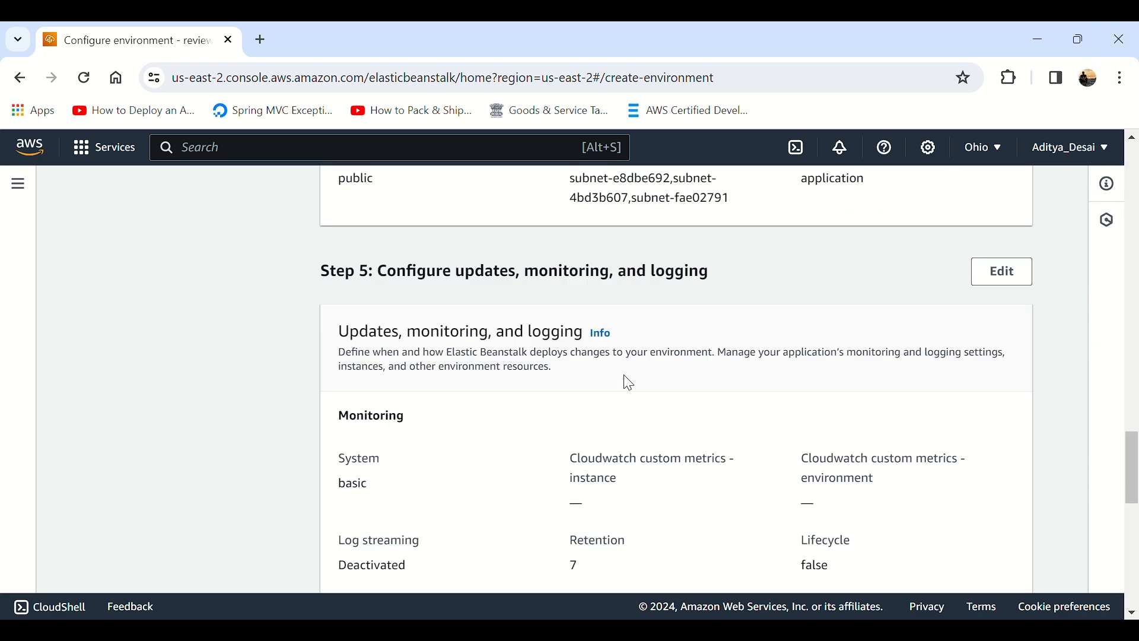
{"action": "scroll", "coordinate": [631, 383], "scroll_direction": "down", "scroll_amount": 7}
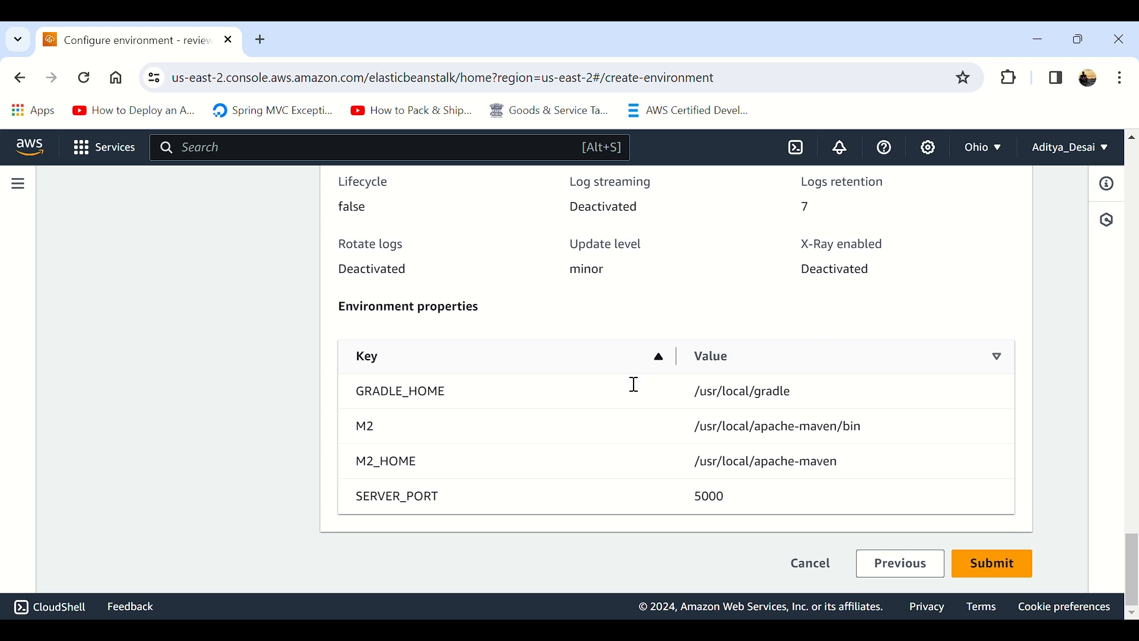
{"action": "left_click", "coordinate": [992, 573]}
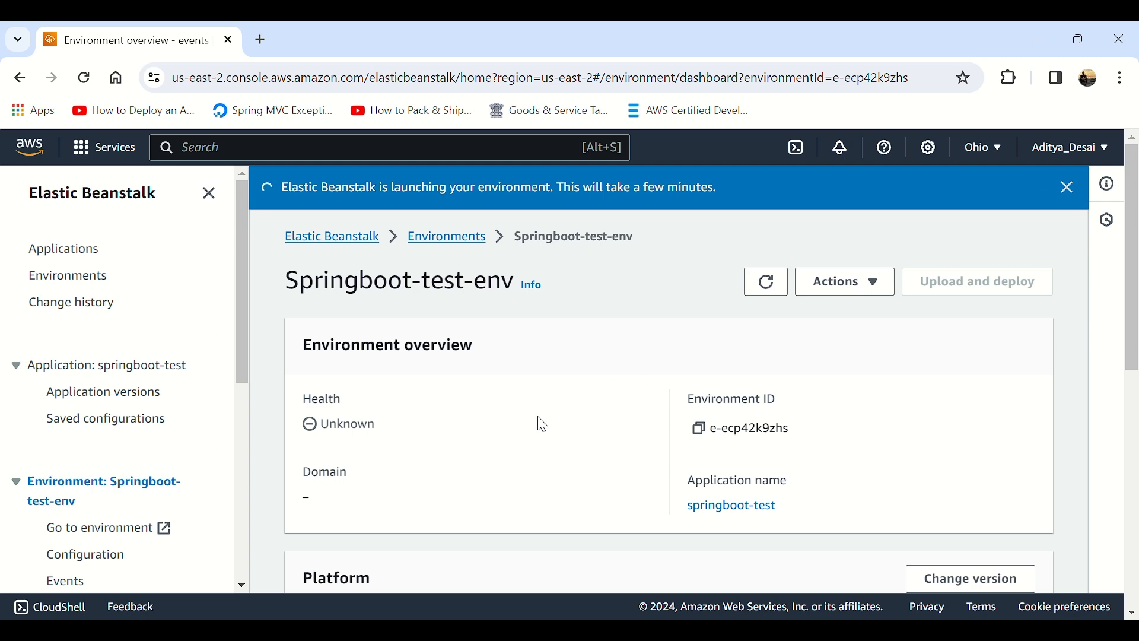
Step: Check the platform details, launch events and health status of the new environment
{"action": "scroll", "coordinate": [543, 425], "scroll_direction": "down", "scroll_amount": 6}
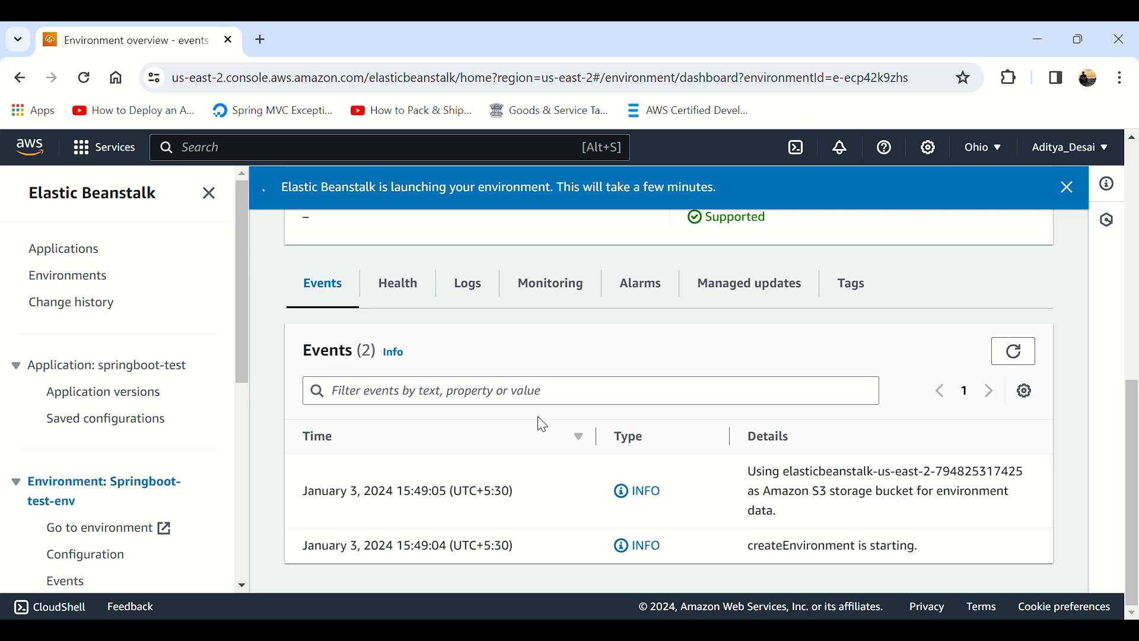
{"action": "scroll", "coordinate": [543, 425], "scroll_direction": "up", "scroll_amount": 4}
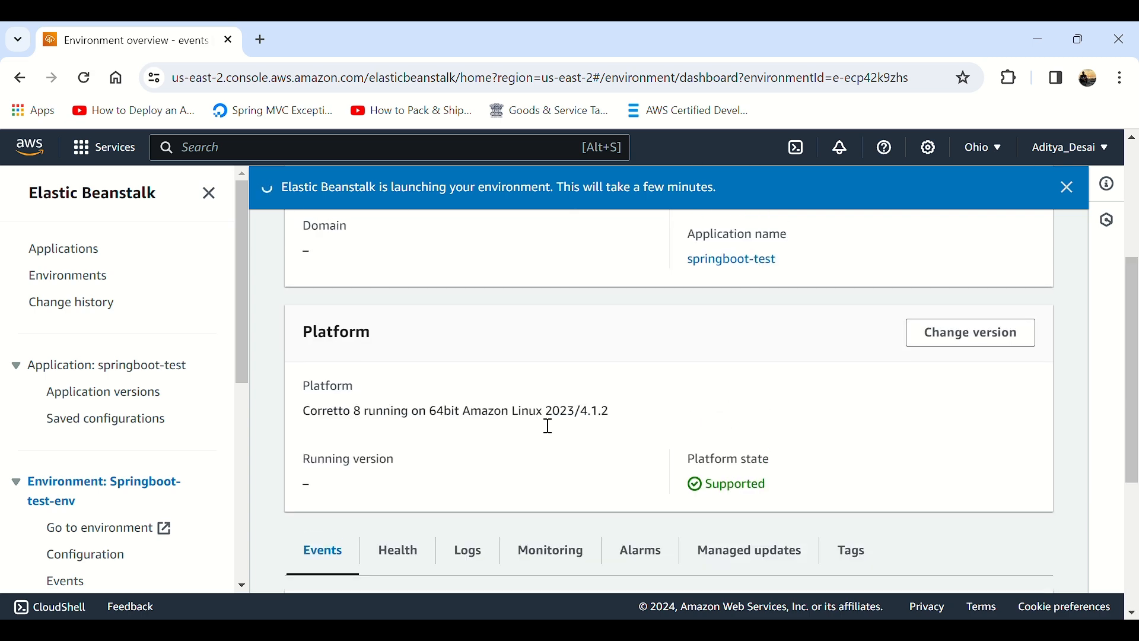
{"action": "scroll", "coordinate": [338, 503], "scroll_direction": "up", "scroll_amount": 4}
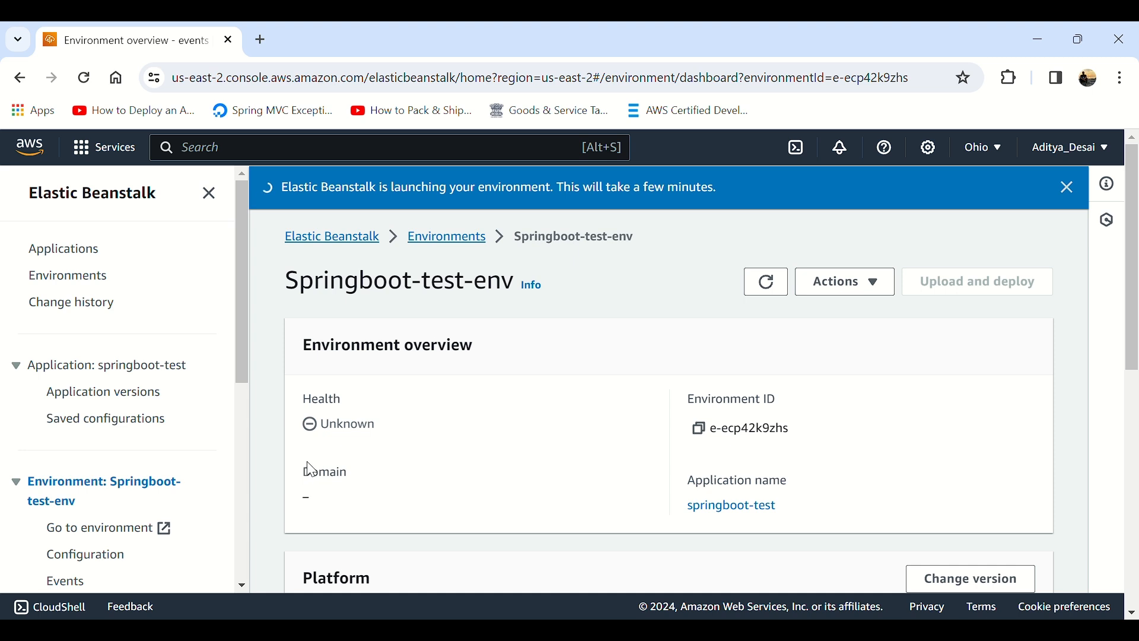
{"action": "left_click_drag", "start_coordinate": [334, 432], "coordinate": [382, 427]}
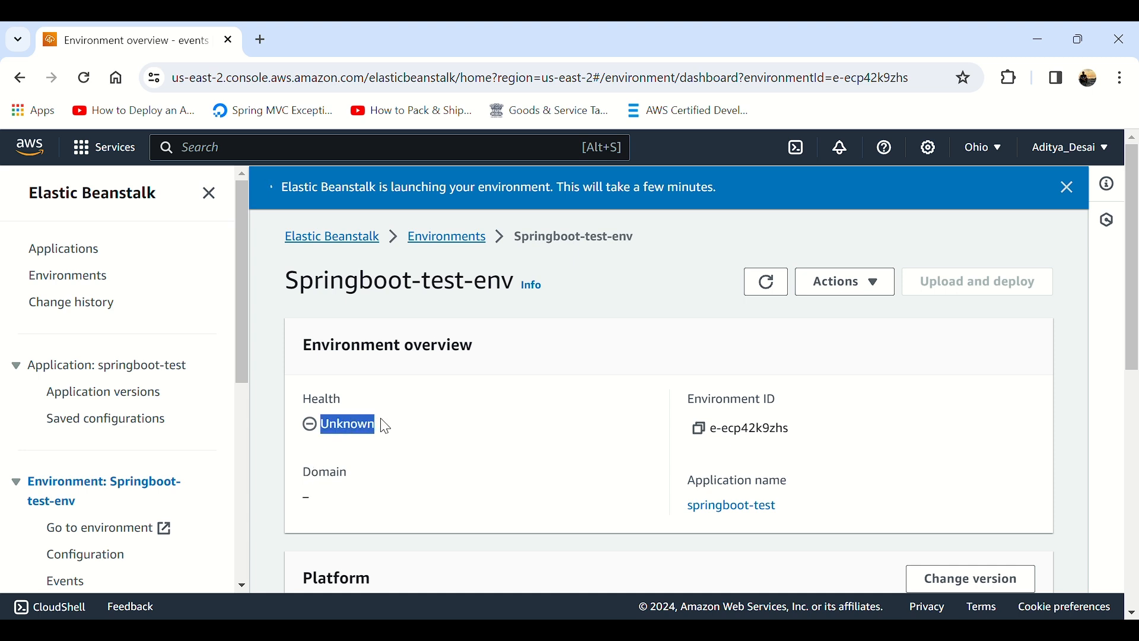
{"action": "left_click", "coordinate": [366, 436]}
Step: Refresh the environment's event list and examine the elastic IP and security group entries
{"action": "scroll", "coordinate": [482, 497], "scroll_direction": "down", "scroll_amount": 4}
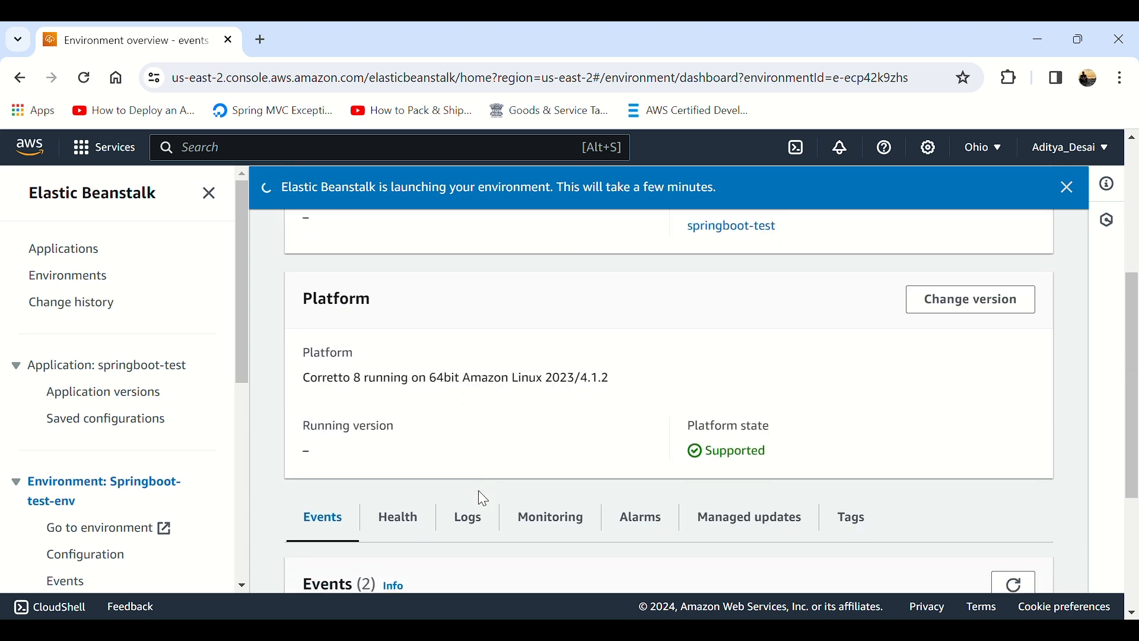
{"action": "scroll", "coordinate": [479, 492], "scroll_direction": "down", "scroll_amount": 4}
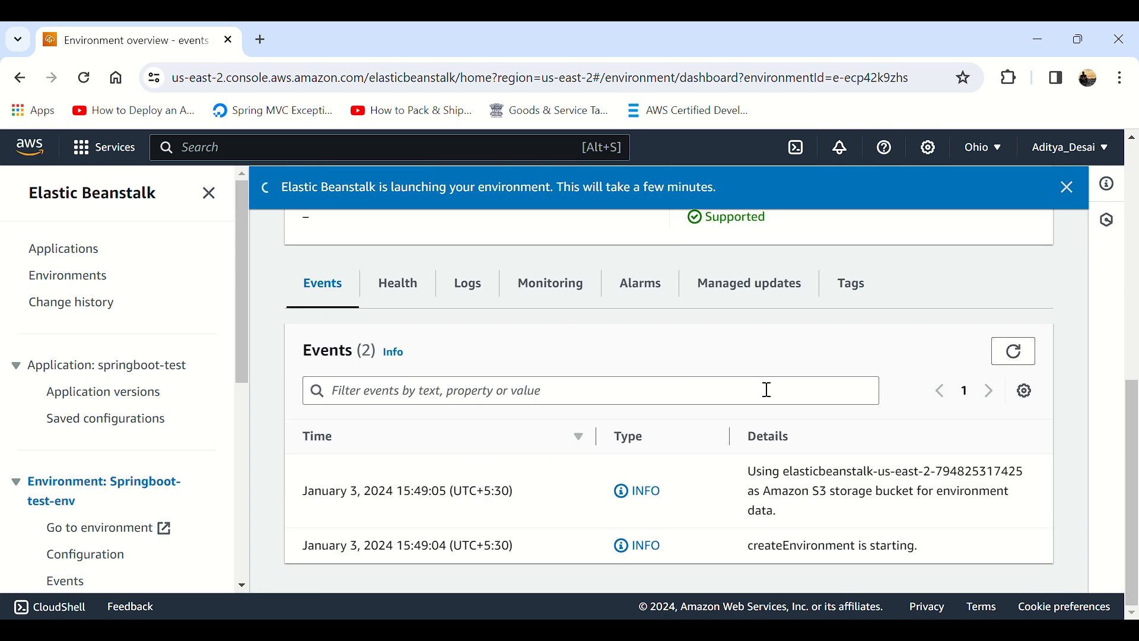
{"action": "left_click", "coordinate": [1013, 353]}
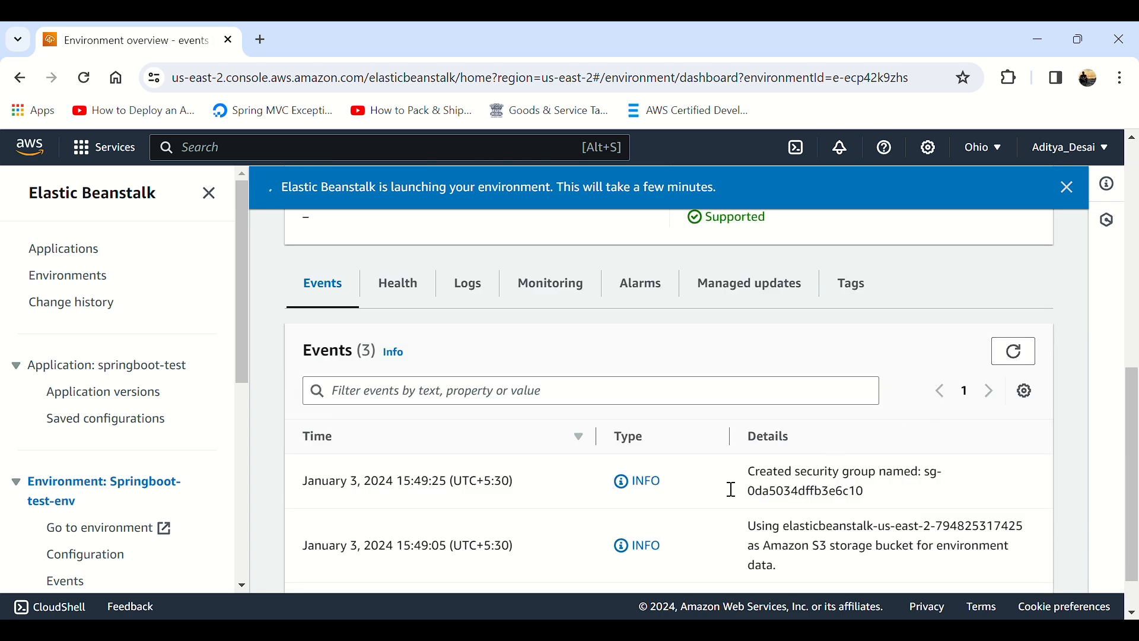
{"action": "scroll", "coordinate": [700, 498], "scroll_direction": "down", "scroll_amount": 1}
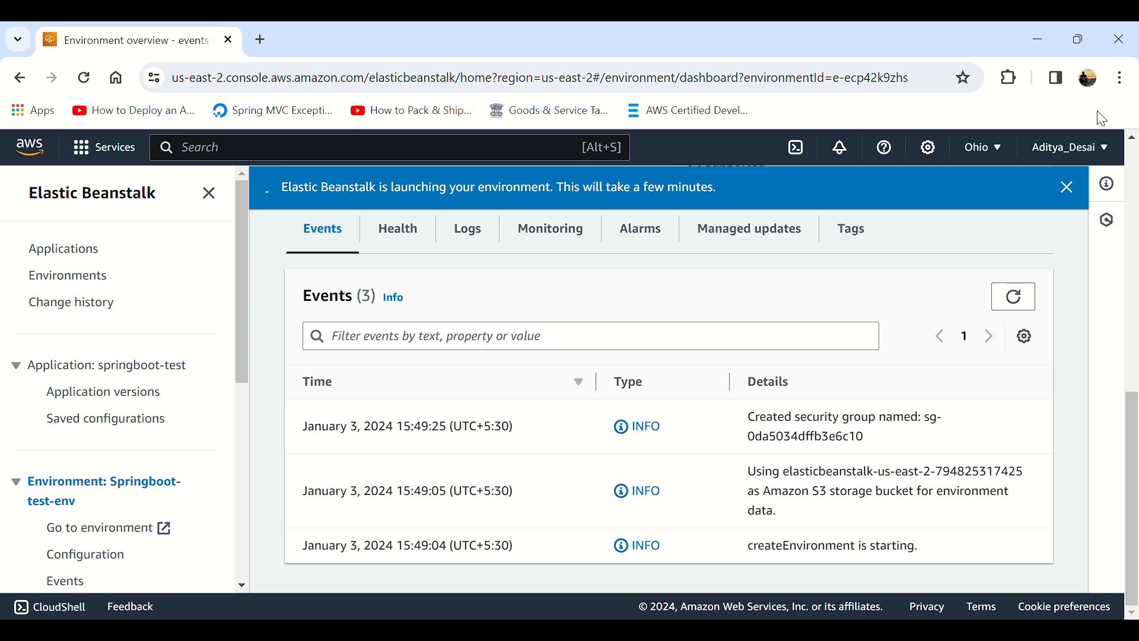
{"action": "left_click", "coordinate": [1017, 297]}
{"action": "scroll", "coordinate": [974, 374], "scroll_direction": "down", "scroll_amount": 1}
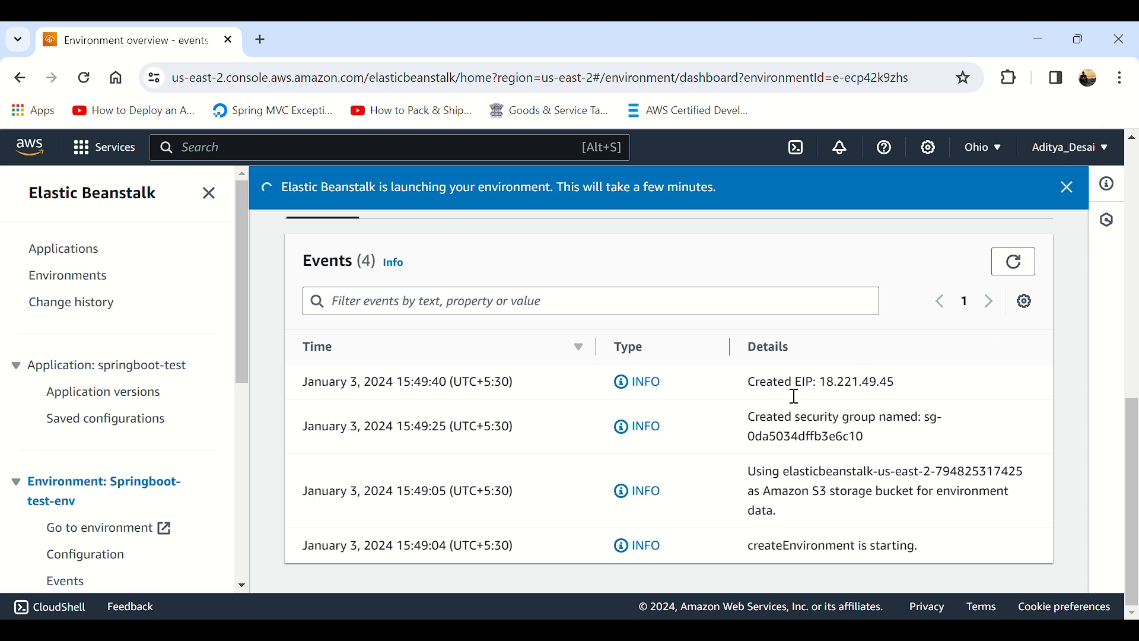
{"action": "left_click_drag", "start_coordinate": [746, 391], "coordinate": [892, 394]}
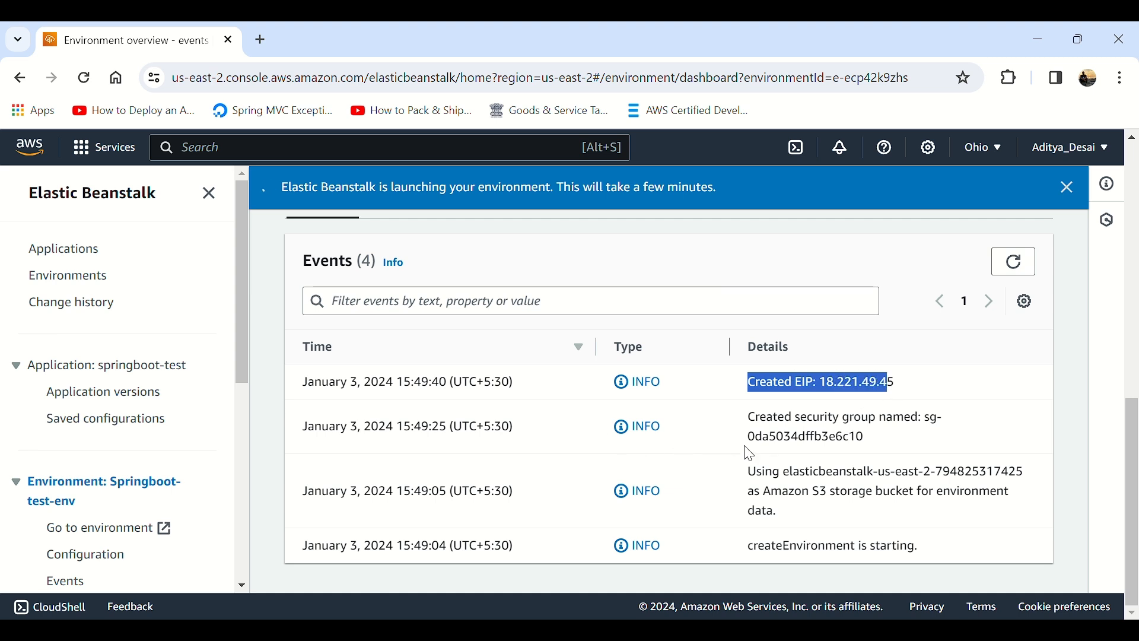
{"action": "left_click_drag", "start_coordinate": [748, 419], "coordinate": [942, 450]}
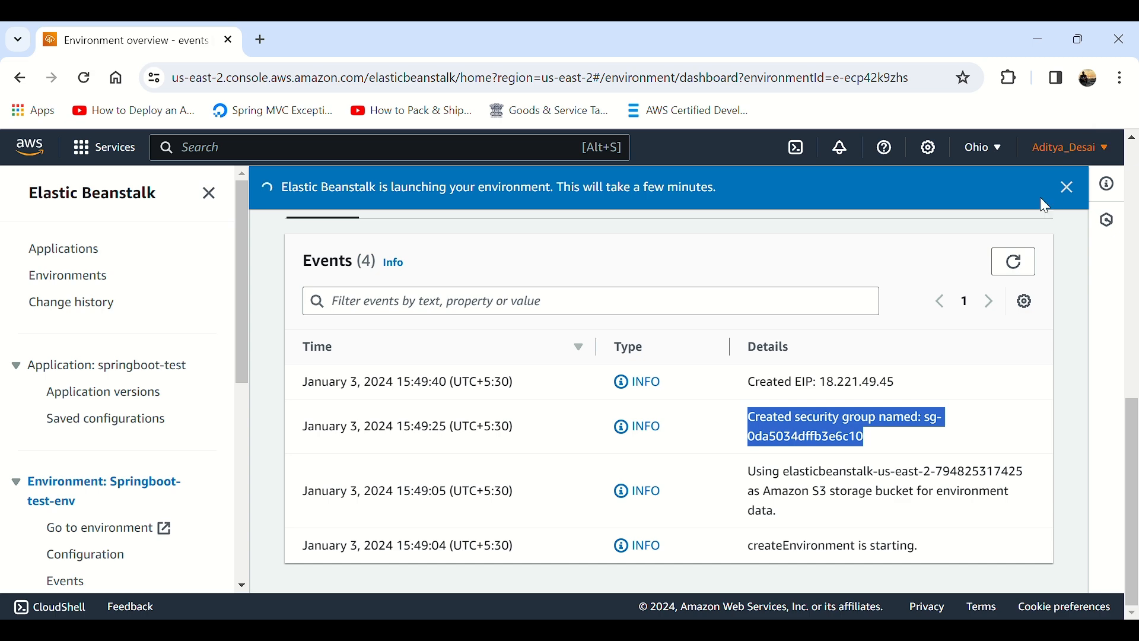
Step: Refresh the event list repeatedly to check for new launch events
{"action": "left_click", "coordinate": [1033, 256]}
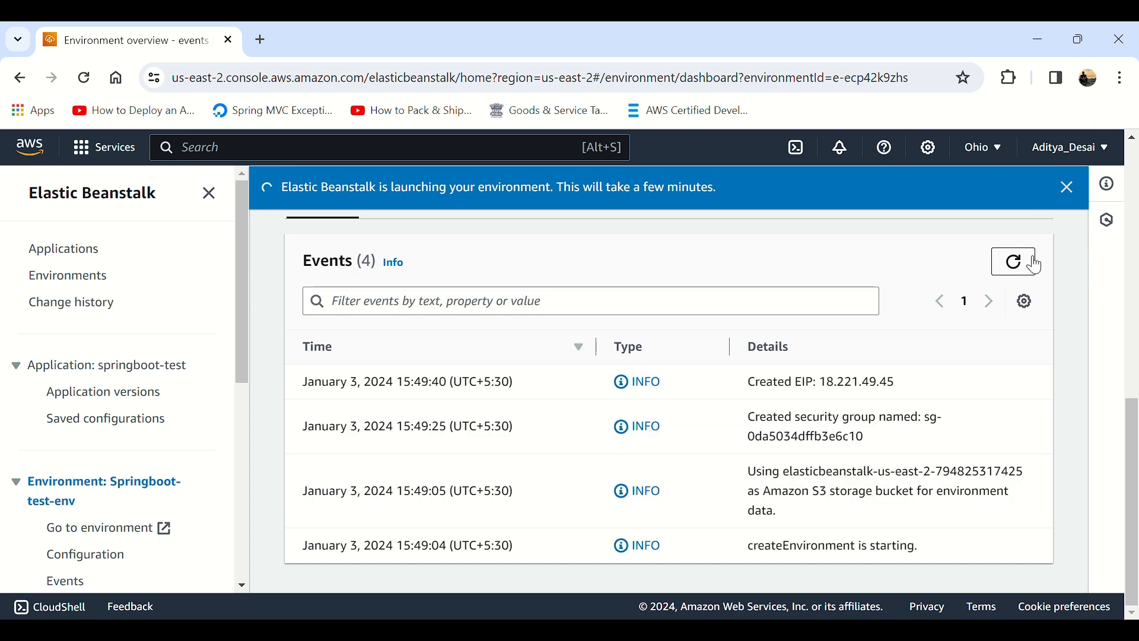
{"action": "left_click", "coordinate": [1031, 262]}
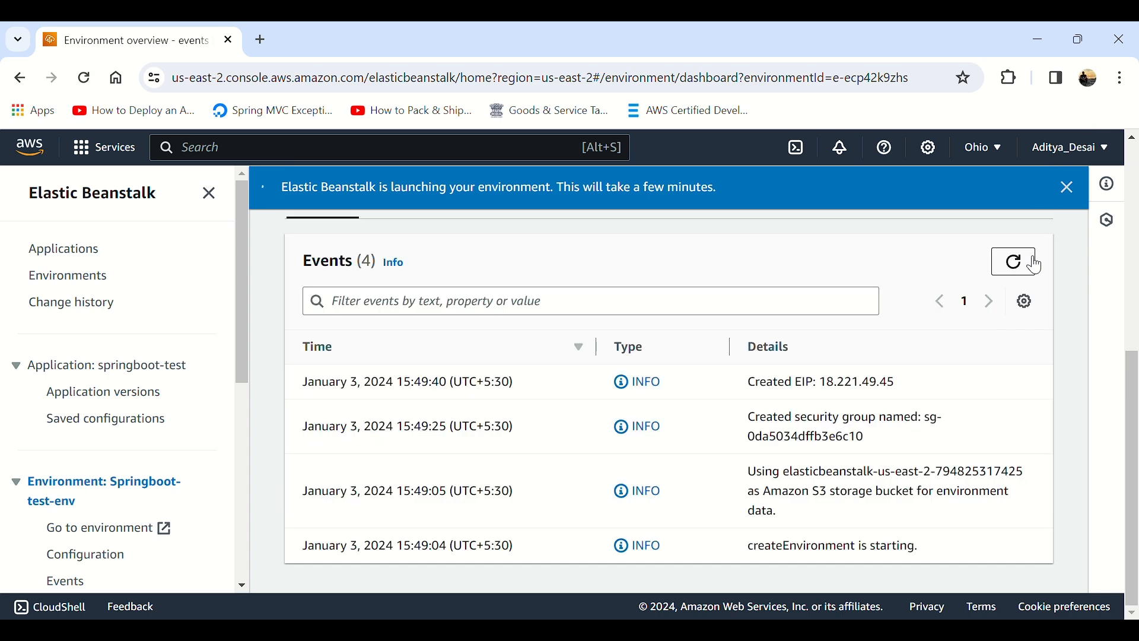
{"action": "scroll", "coordinate": [979, 332], "scroll_direction": "down", "scroll_amount": 3}
{"action": "left_click", "coordinate": [1016, 263]}
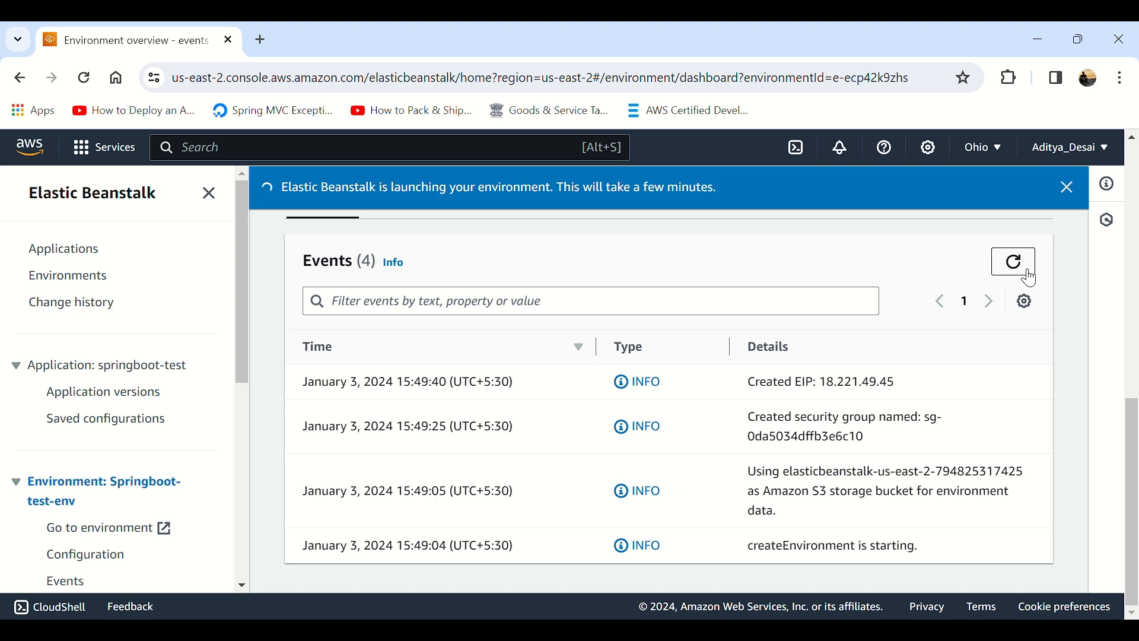
{"action": "left_click", "coordinate": [1017, 262]}
{"action": "left_click", "coordinate": [1016, 262]}
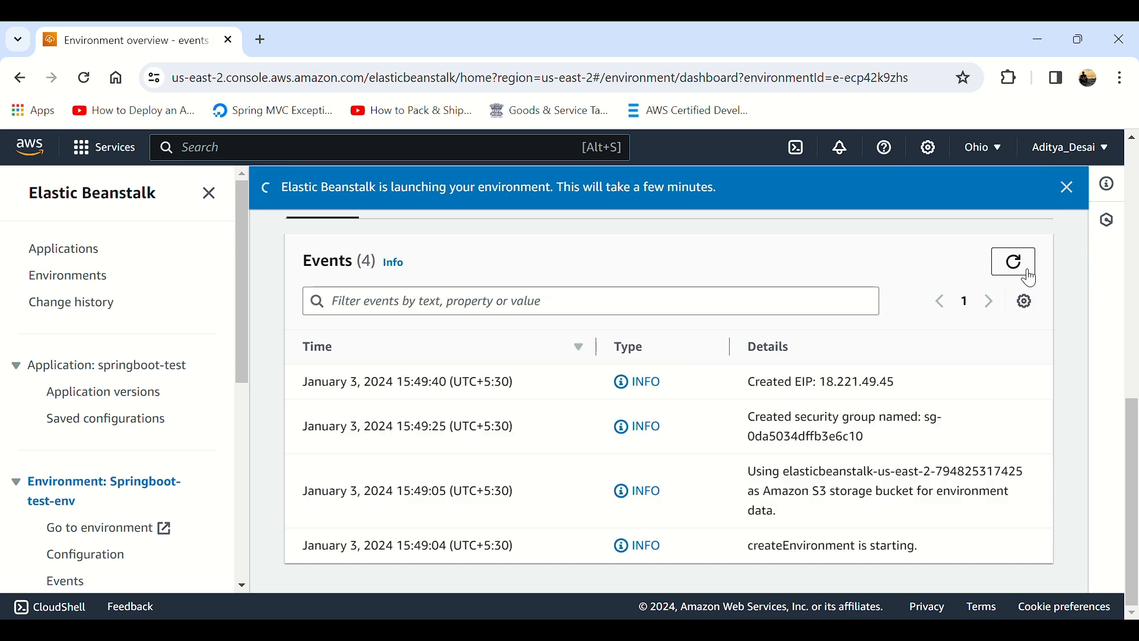
{"action": "left_click", "coordinate": [1029, 277]}
{"action": "left_click", "coordinate": [1031, 274]}
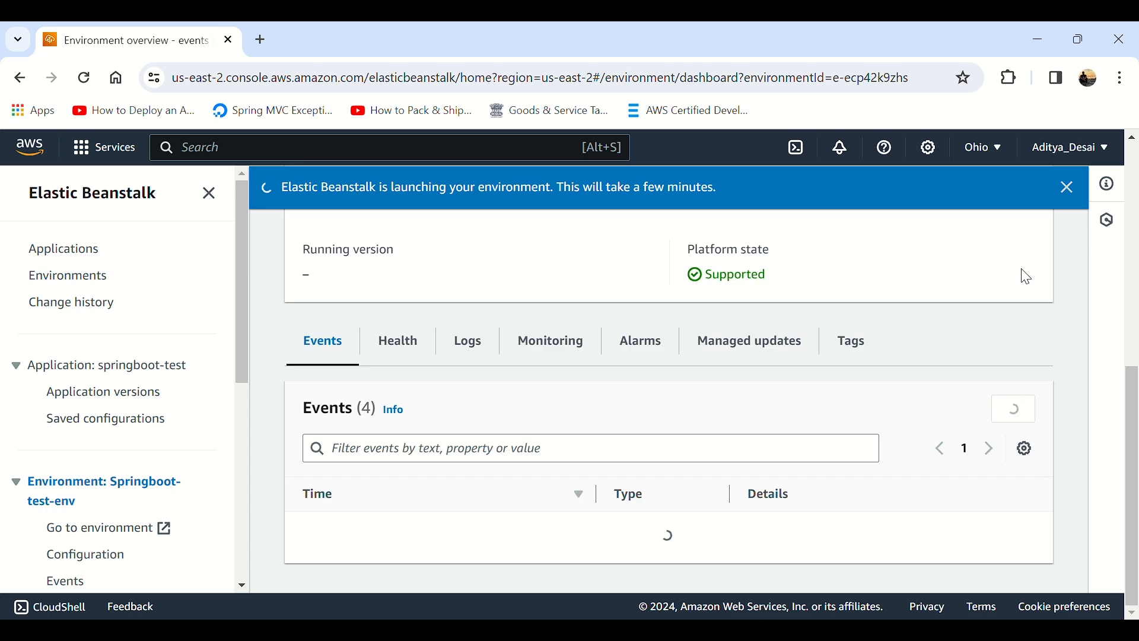
Step: Refresh the environment overview and open the environment's domain link
{"action": "scroll", "coordinate": [1030, 277], "scroll_direction": "up", "scroll_amount": 9}
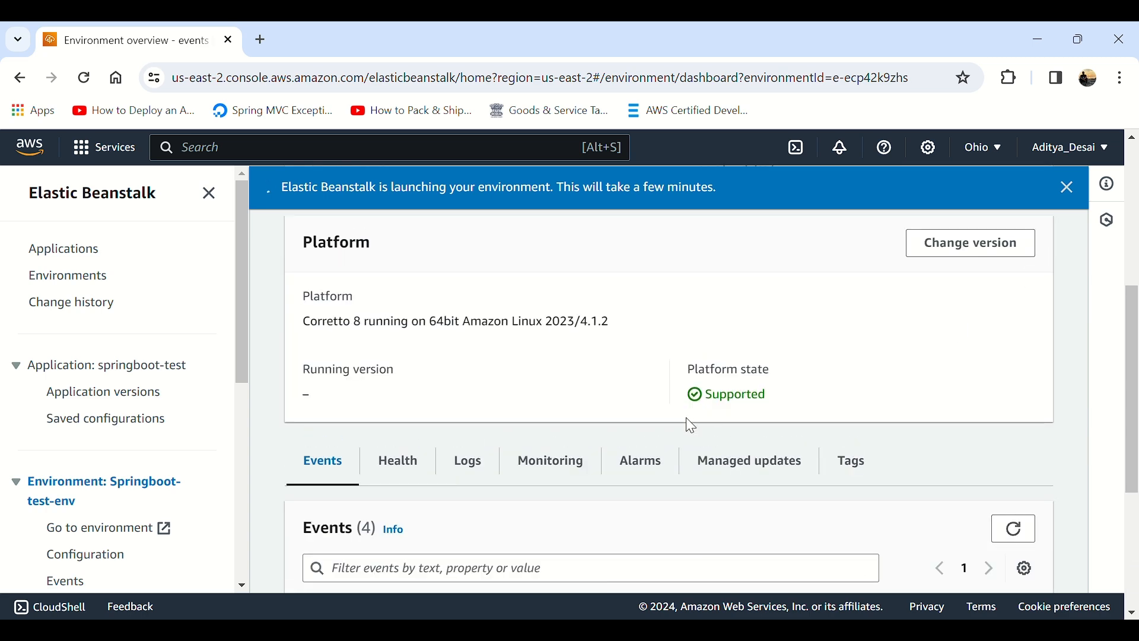
{"action": "scroll", "coordinate": [691, 425], "scroll_direction": "up", "scroll_amount": 2}
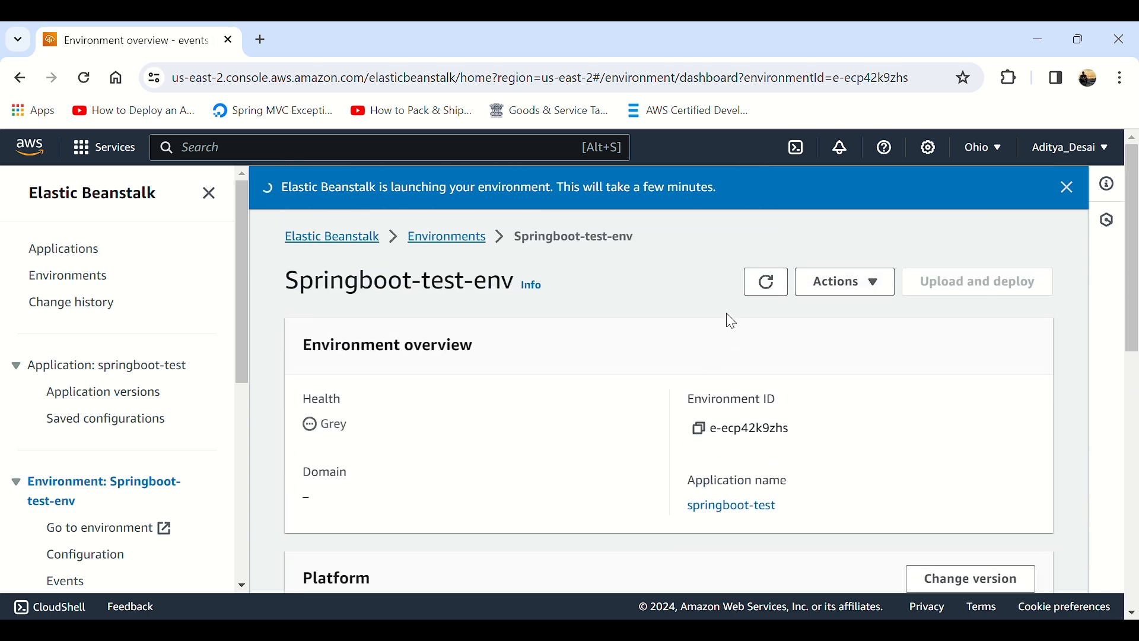
{"action": "left_click", "coordinate": [769, 283]}
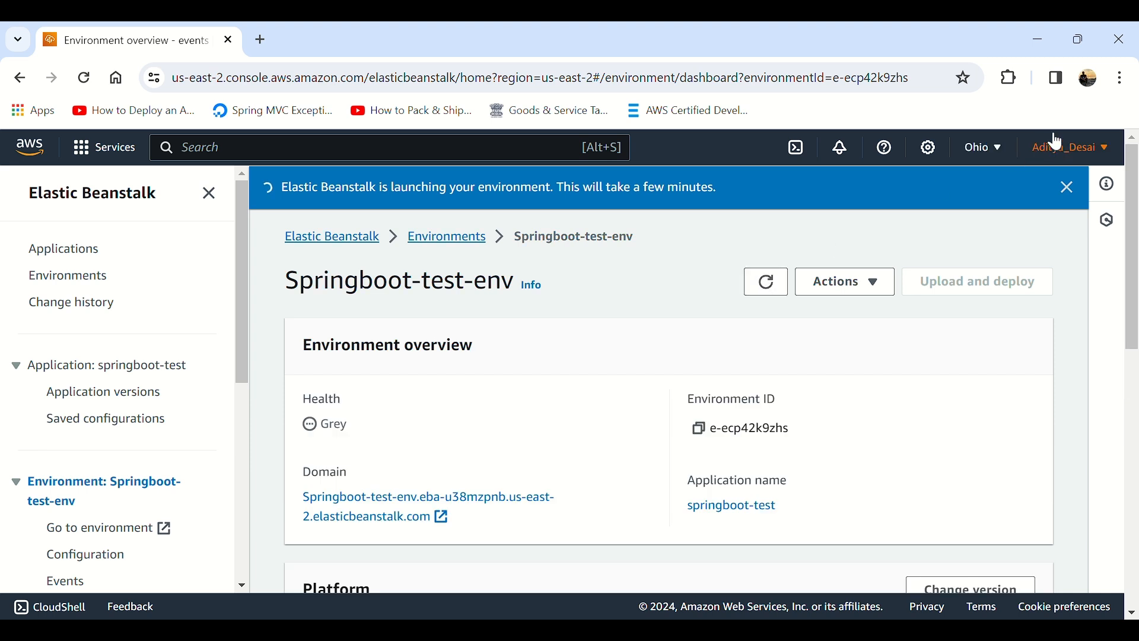
{"action": "left_click", "coordinate": [408, 499]}
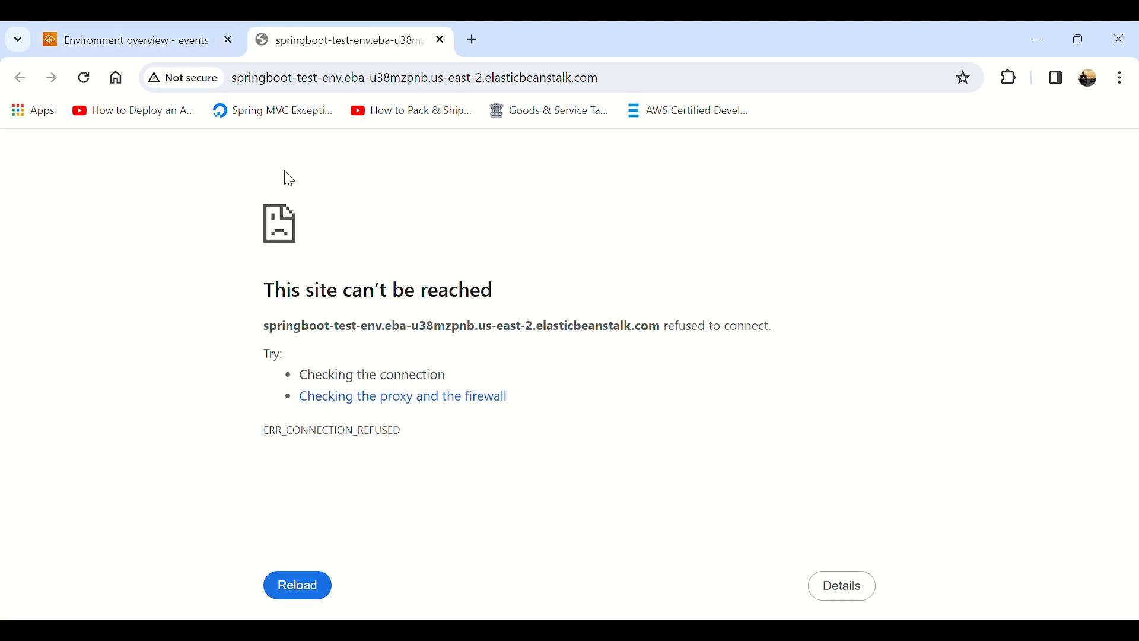
Step: Read the page served at the environment's domain and close its browser tab
{"action": "left_click_drag", "start_coordinate": [339, 305], "coordinate": [521, 274]}
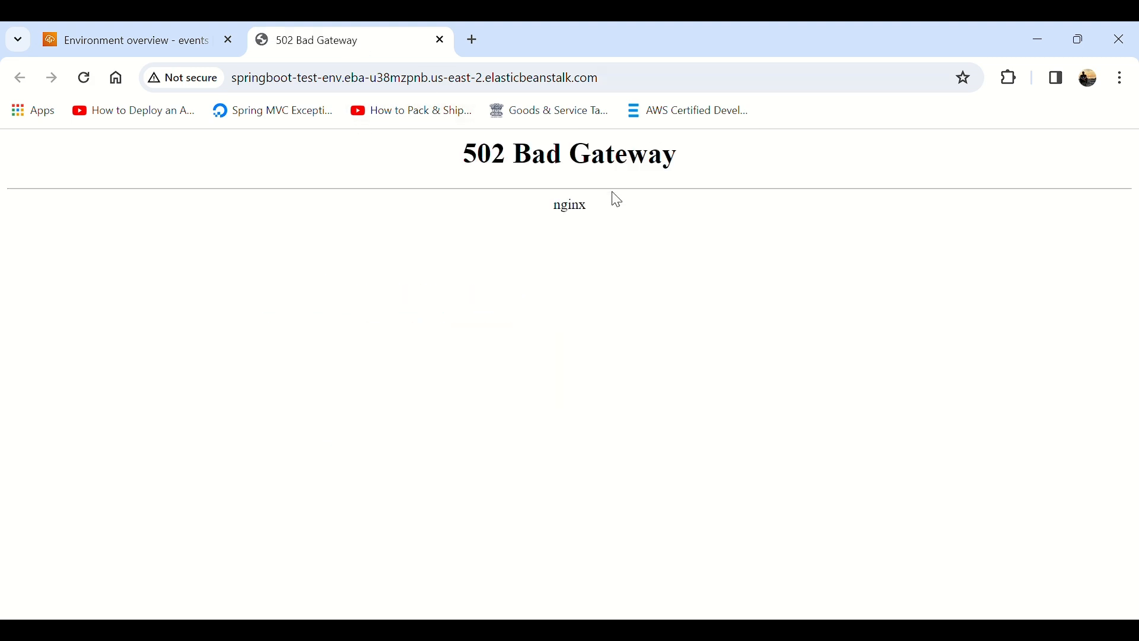
{"action": "left_click_drag", "start_coordinate": [610, 209], "coordinate": [526, 222]}
{"action": "middle_click", "coordinate": [318, 42]}
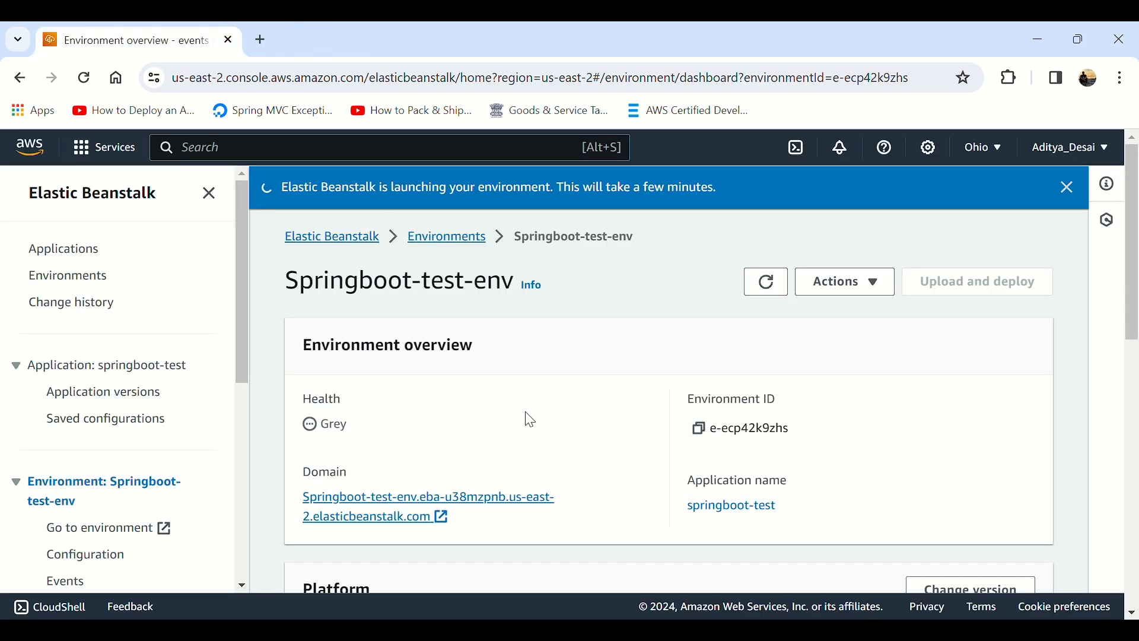
Step: Refresh the Springboot-test-env overview and check the environment's health and platform details
{"action": "left_click", "coordinate": [781, 286]}
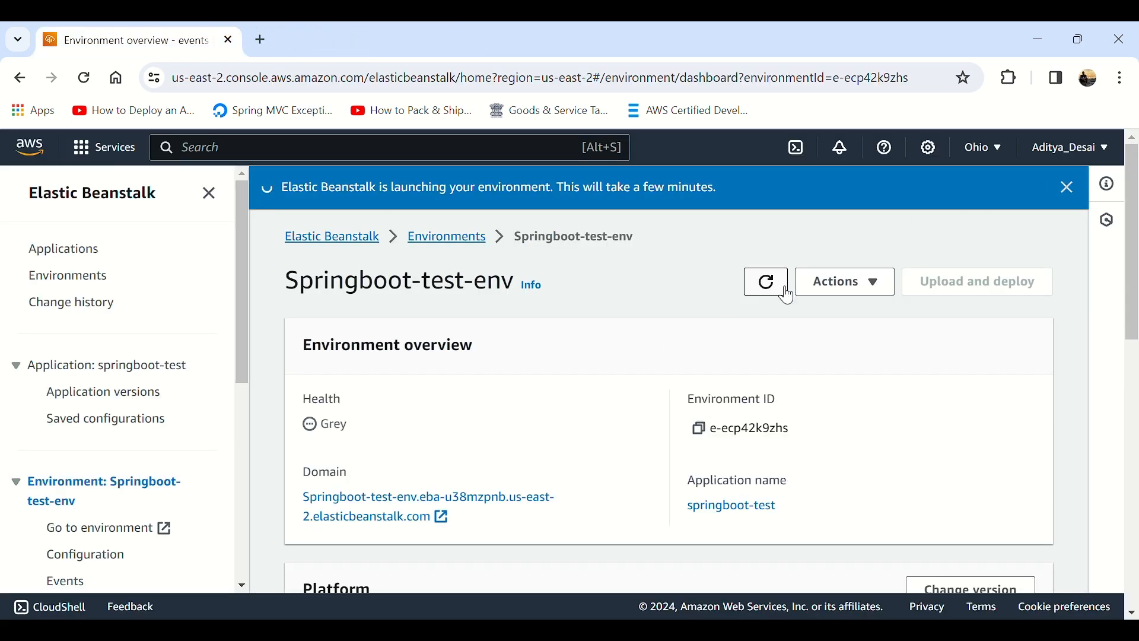
{"action": "scroll", "coordinate": [465, 294], "scroll_direction": "down", "scroll_amount": 6}
{"action": "scroll", "coordinate": [465, 293], "scroll_direction": "up", "scroll_amount": 3}
{"action": "left_click_drag", "start_coordinate": [350, 250], "coordinate": [320, 254]}
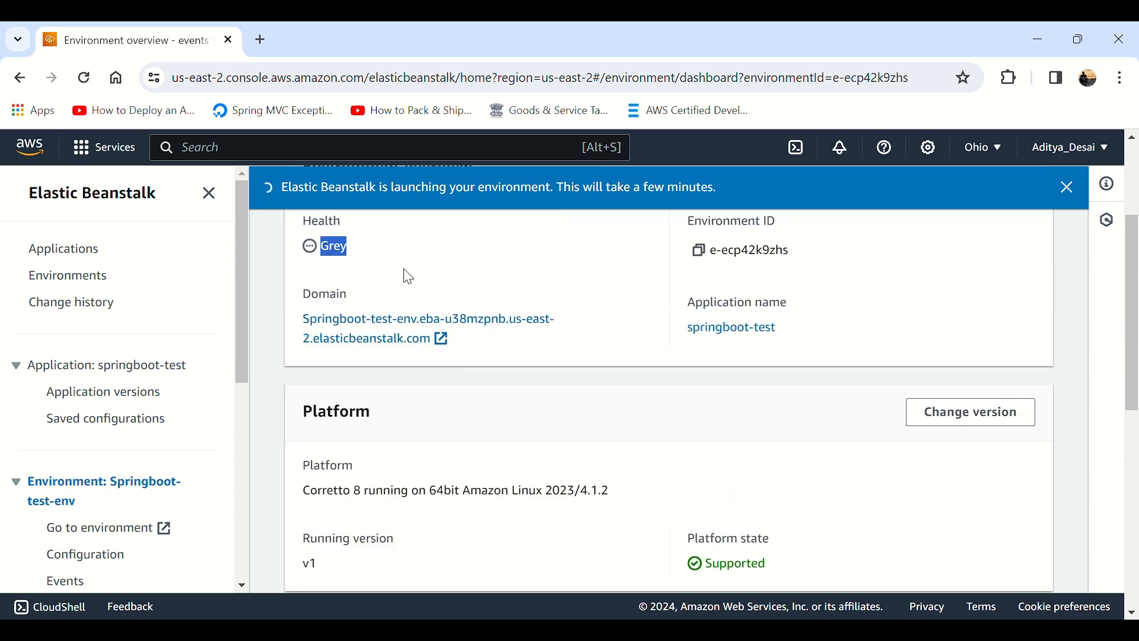
{"action": "left_click", "coordinate": [371, 269]}
{"action": "scroll", "coordinate": [819, 475], "scroll_direction": "down", "scroll_amount": 8}
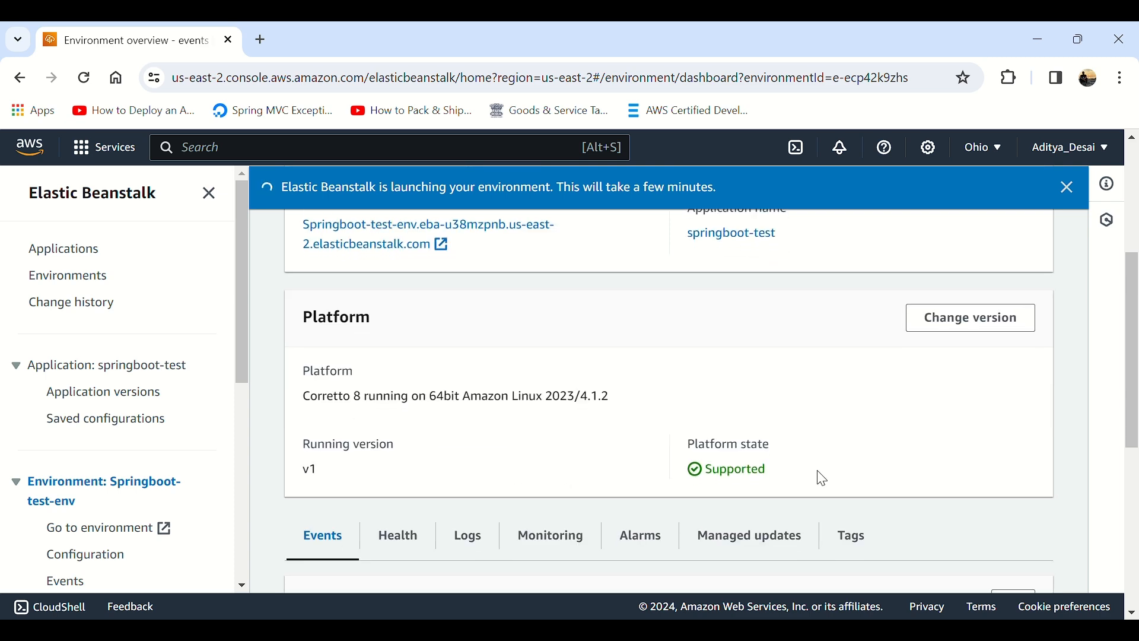
Step: Reload the event list and examine the entries on instance deployment, environment health and the Auto Scaling group
{"action": "left_click", "coordinate": [1015, 215]}
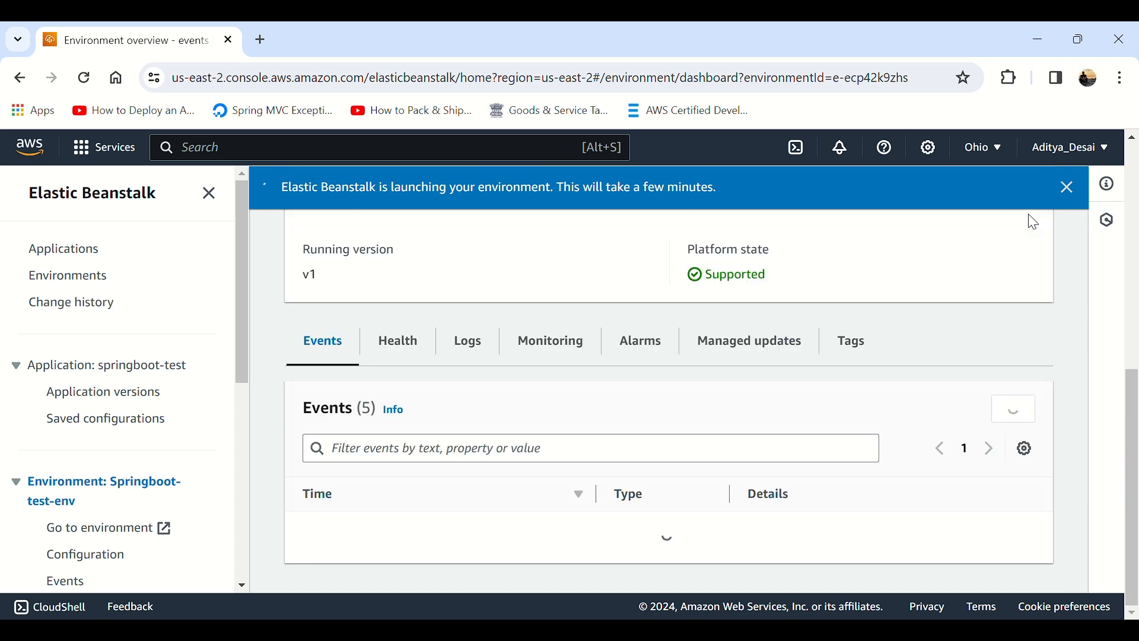
{"action": "scroll", "coordinate": [945, 349], "scroll_direction": "down", "scroll_amount": 8}
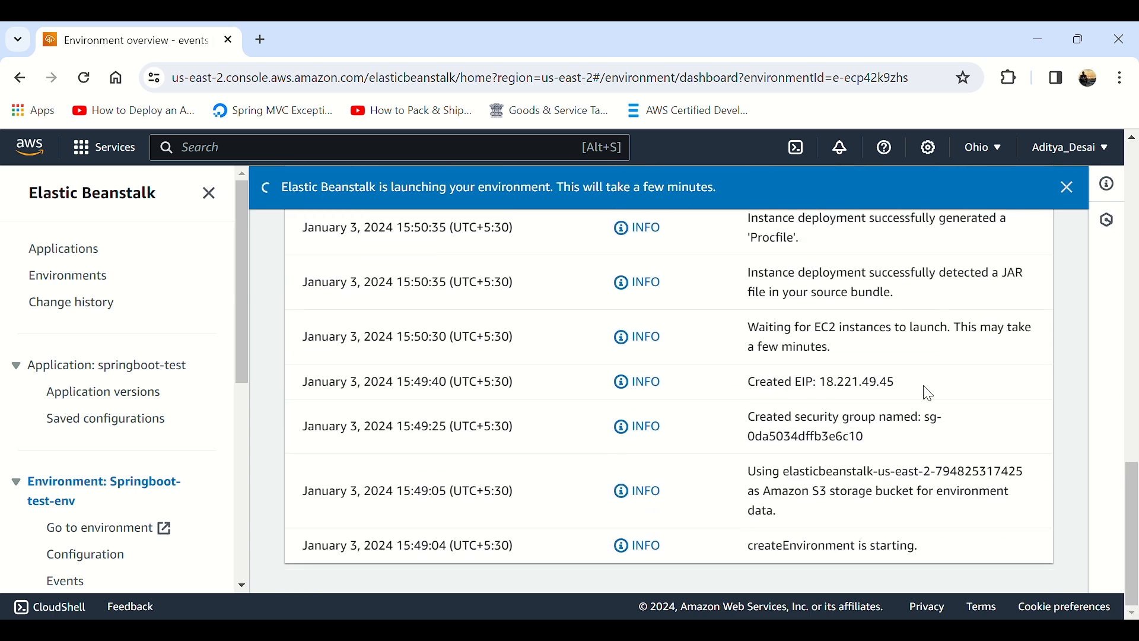
{"action": "scroll", "coordinate": [824, 527], "scroll_direction": "up", "scroll_amount": 5}
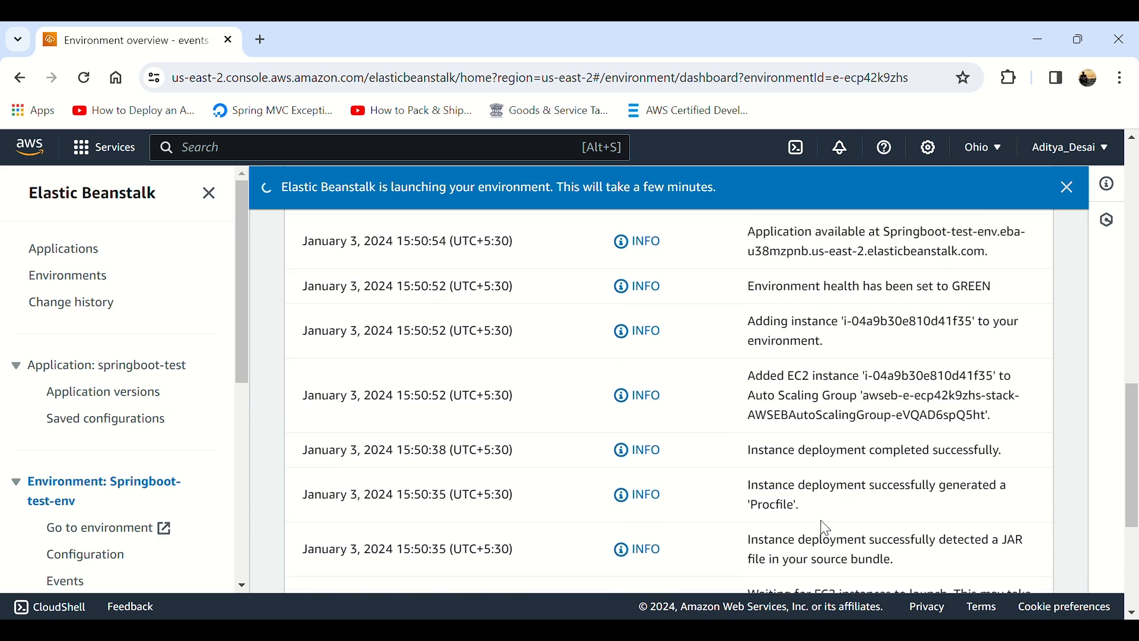
{"action": "scroll", "coordinate": [816, 382], "scroll_direction": "up", "scroll_amount": 5}
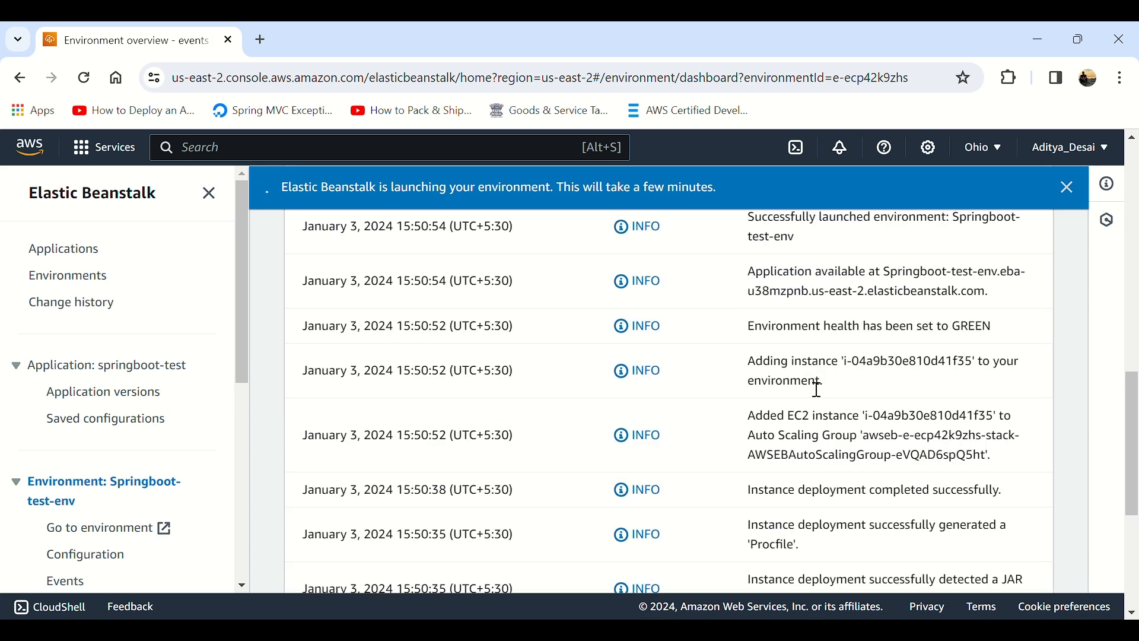
{"action": "scroll", "coordinate": [815, 389], "scroll_direction": "down", "scroll_amount": 3}
{"action": "scroll", "coordinate": [817, 390], "scroll_direction": "down", "scroll_amount": 3}
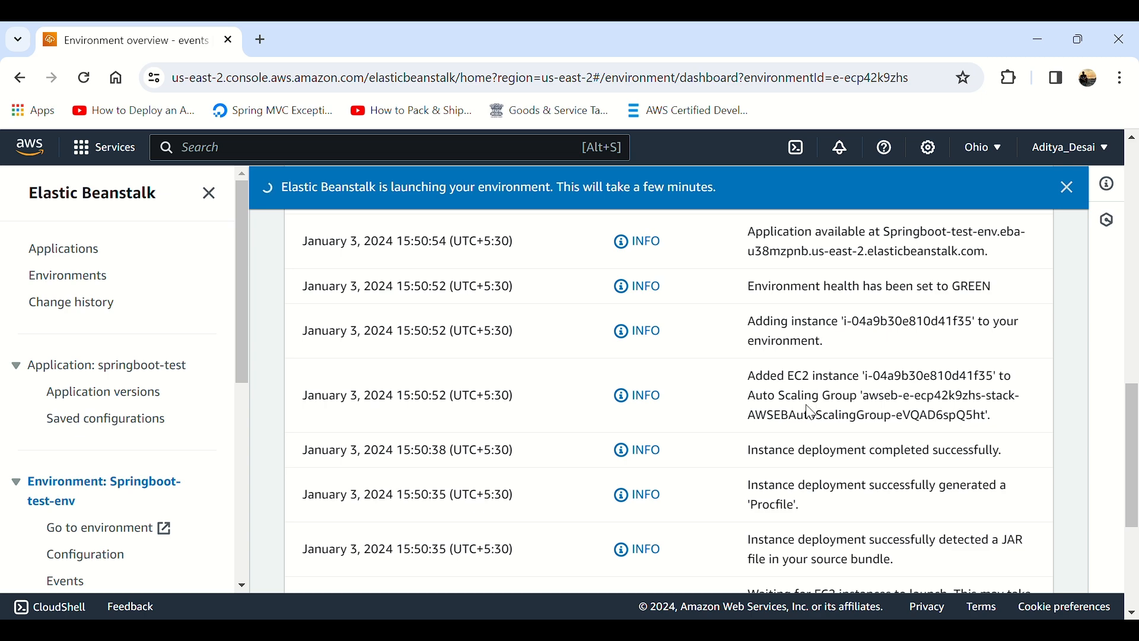
{"action": "left_click_drag", "start_coordinate": [803, 396], "coordinate": [856, 405]}
{"action": "scroll", "coordinate": [857, 397], "scroll_direction": "up", "scroll_amount": 3}
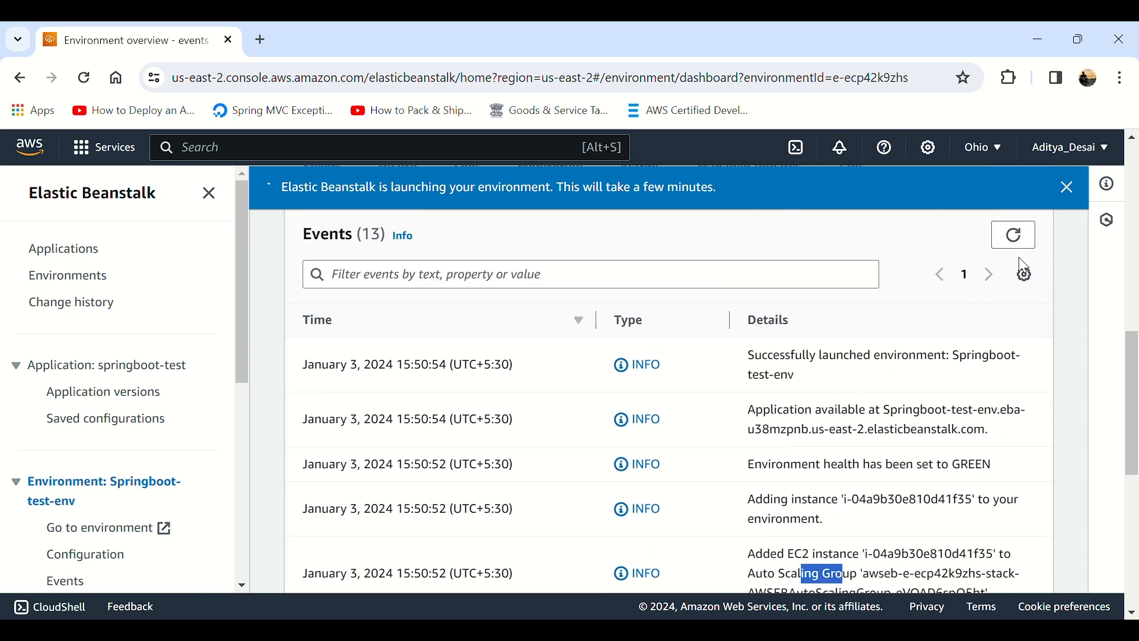
Step: Reload the event list again and examine the entry about adding the instance to the environment
{"action": "left_click", "coordinate": [1031, 242]}
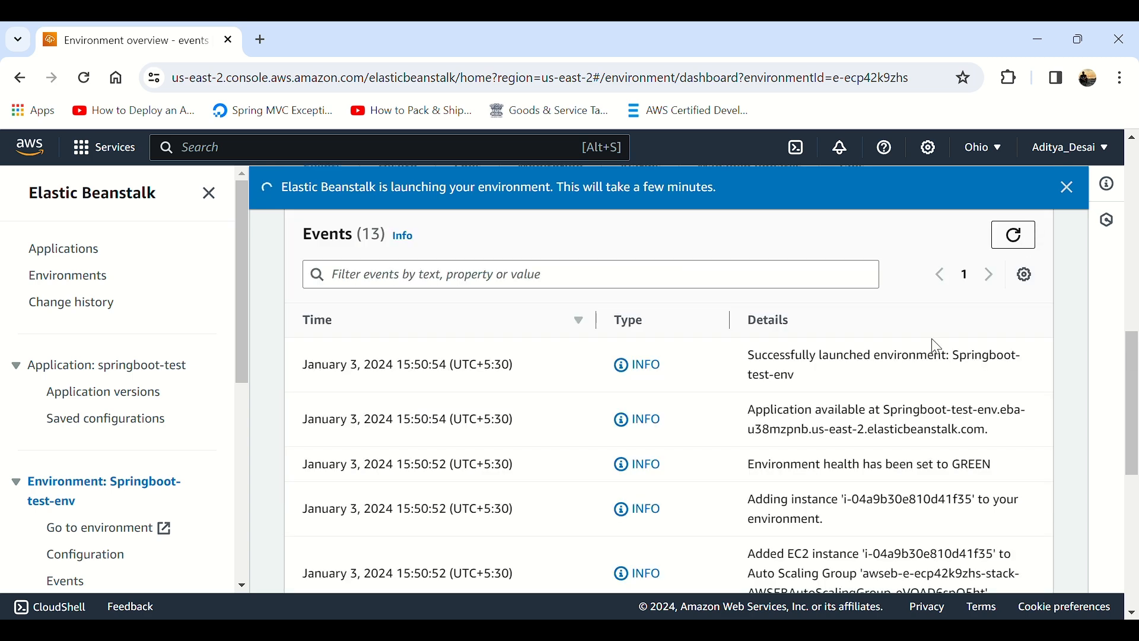
{"action": "scroll", "coordinate": [888, 389], "scroll_direction": "down", "scroll_amount": 3}
{"action": "left_click_drag", "start_coordinate": [792, 342], "coordinate": [890, 330]}
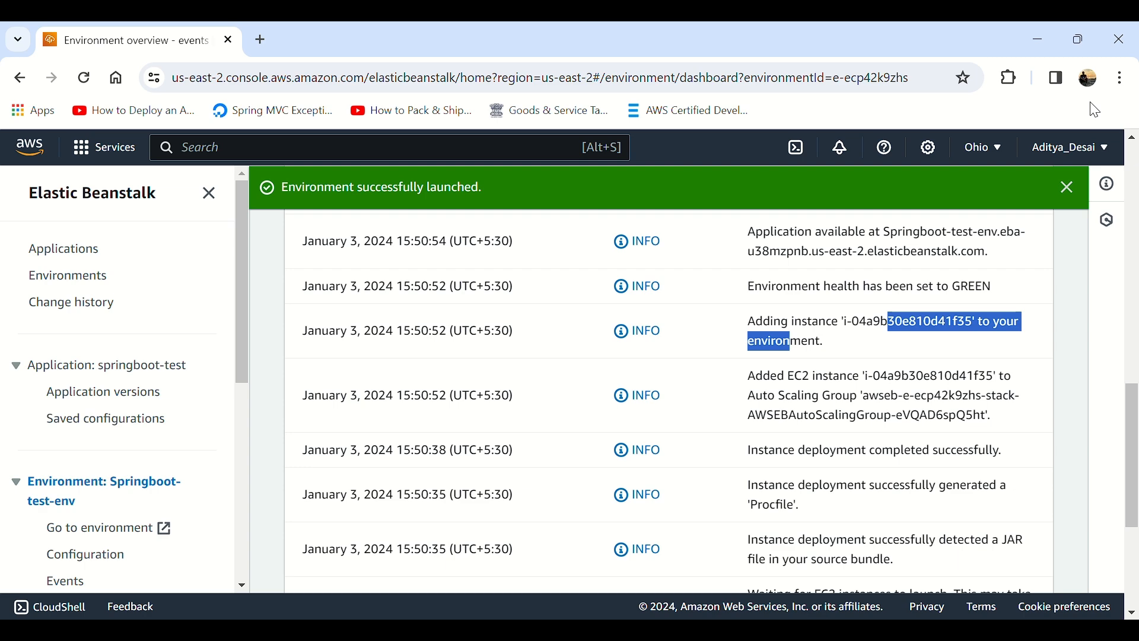
Step: Recheck the environment's health in a refreshed overview and dismiss the launch notification
{"action": "scroll", "coordinate": [759, 356], "scroll_direction": "up", "scroll_amount": 6}
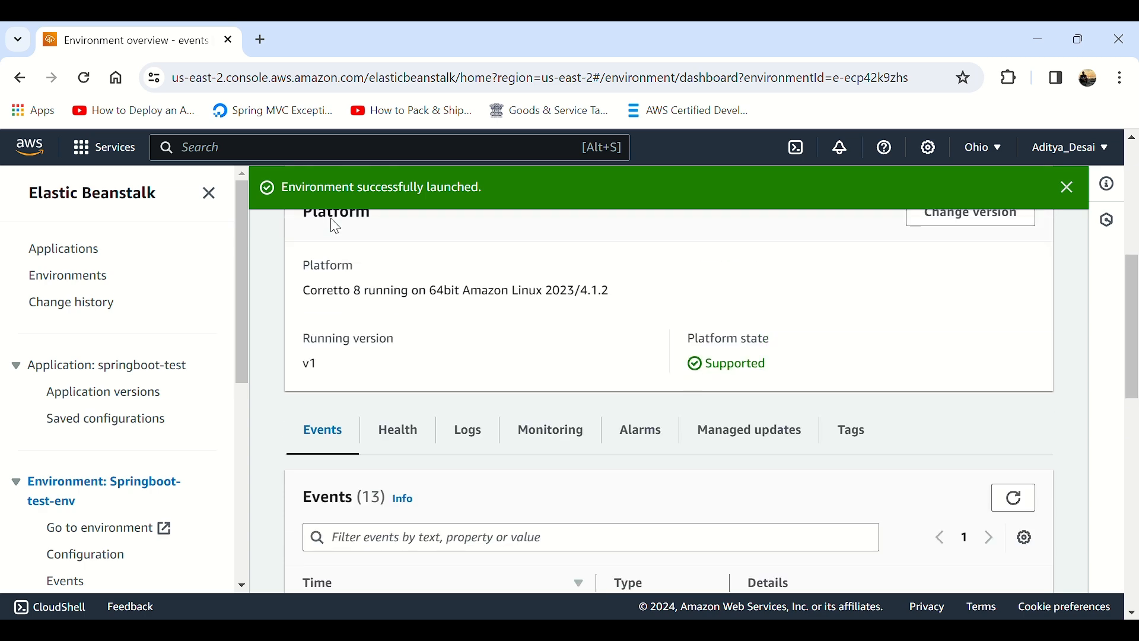
{"action": "scroll", "coordinate": [335, 226], "scroll_direction": "up", "scroll_amount": 6}
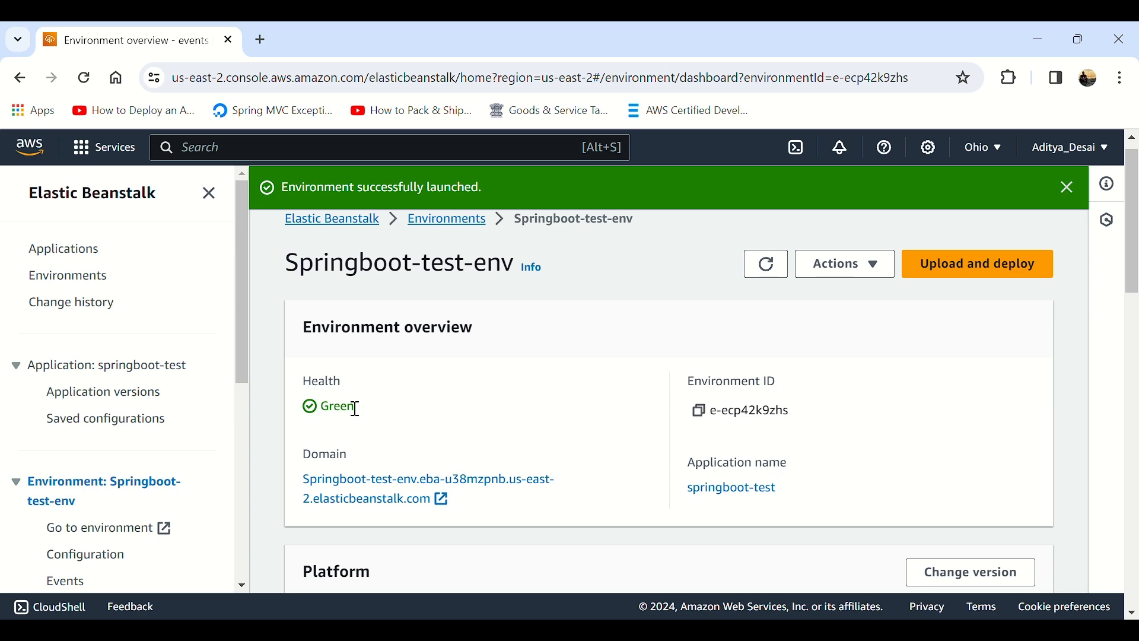
{"action": "double_click", "coordinate": [344, 408]}
{"action": "left_click", "coordinate": [766, 264]}
{"action": "left_click", "coordinate": [1068, 186]}
Step: Open the environment's domain link and read the page the application returns
{"action": "left_click", "coordinate": [427, 447]}
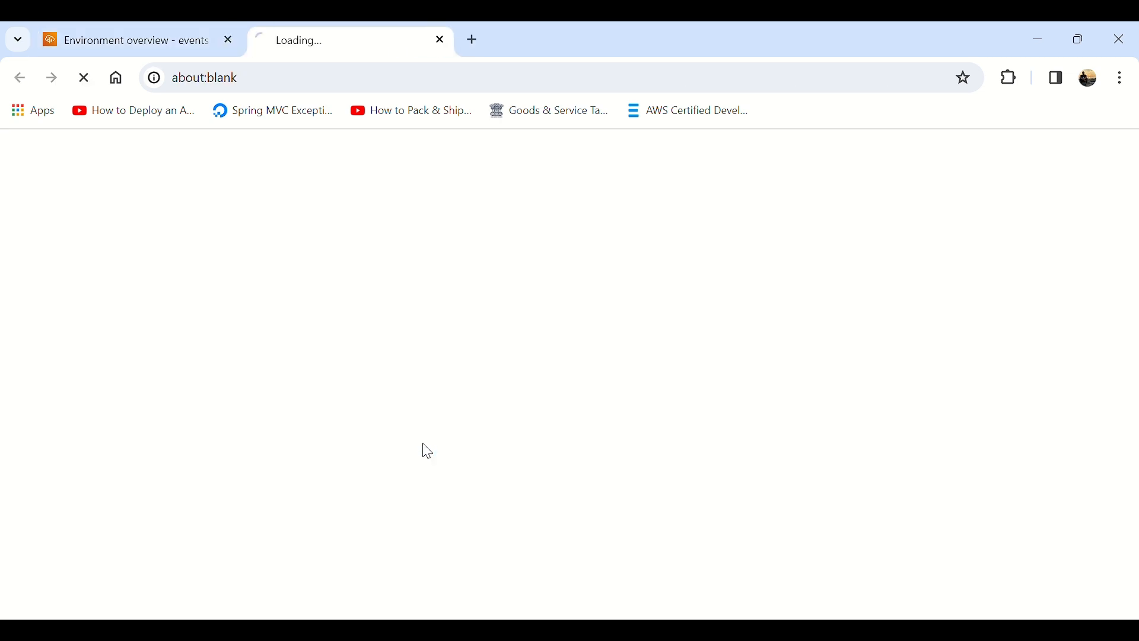
{"action": "left_click_drag", "start_coordinate": [9, 155], "coordinate": [315, 172]}
{"action": "left_click", "coordinate": [466, 172]}
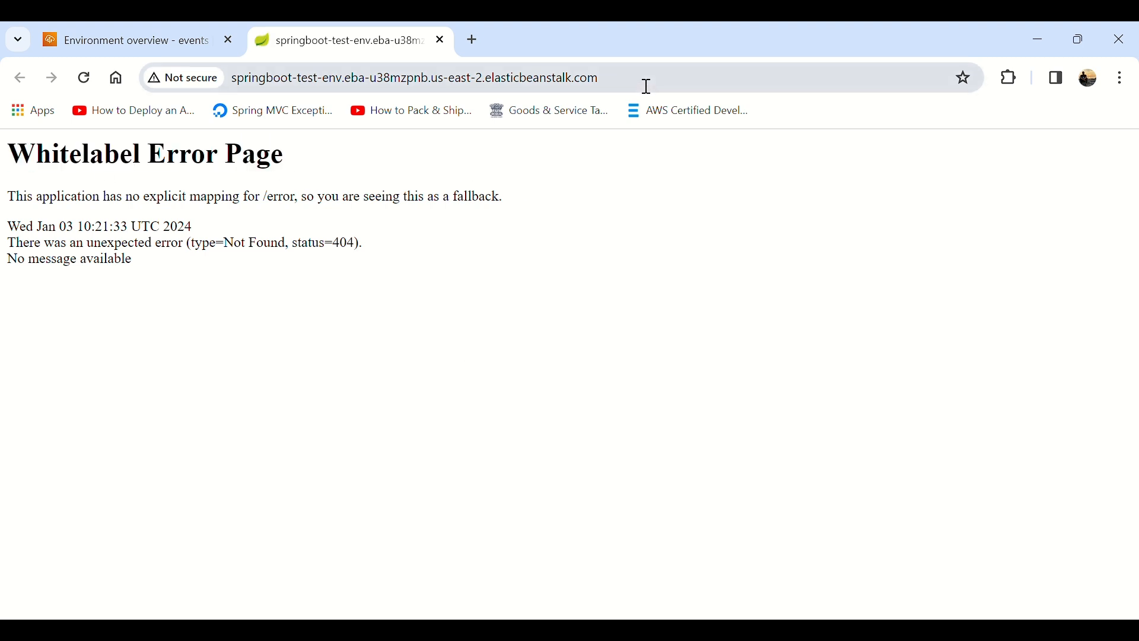
Step: Open the application's /test path on the Elastic Beanstalk domain and read the response text
{"action": "left_click", "coordinate": [650, 87]}
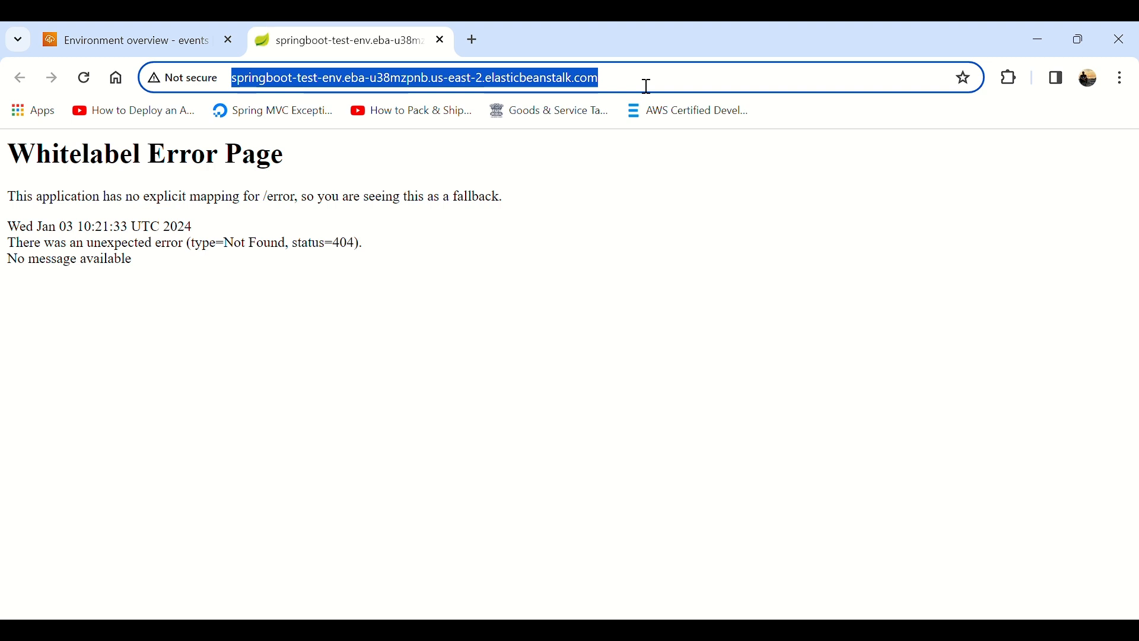
{"action": "left_click", "coordinate": [647, 86]}
{"action": "type", "text": "/test"}
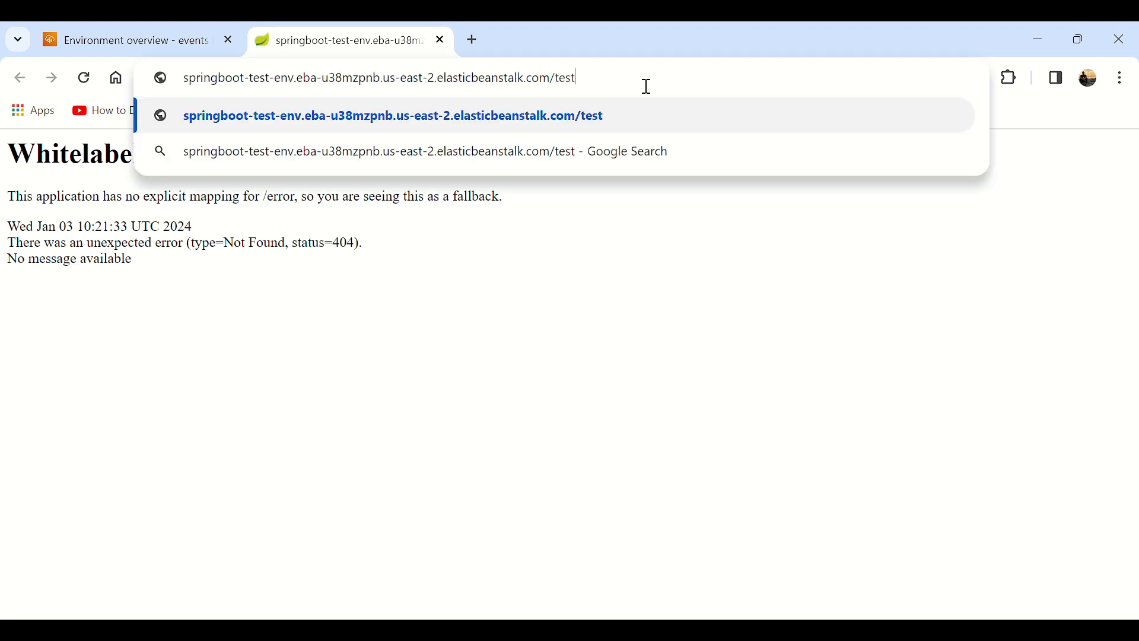
{"action": "key", "text": "Return"}
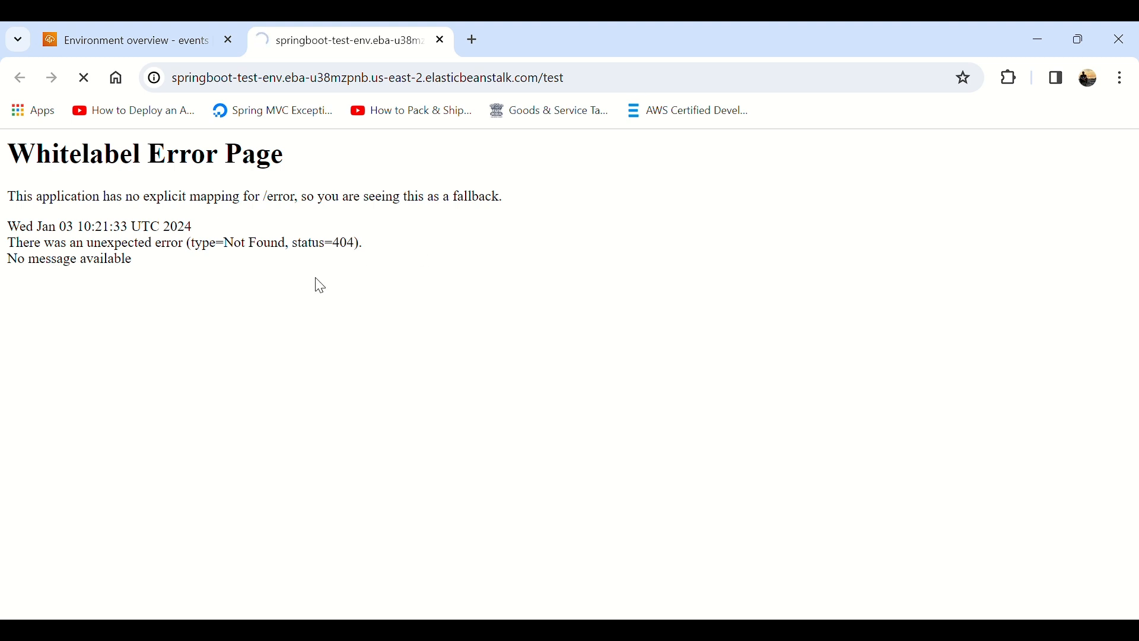
{"action": "left_click_drag", "start_coordinate": [5, 149], "coordinate": [196, 153]}
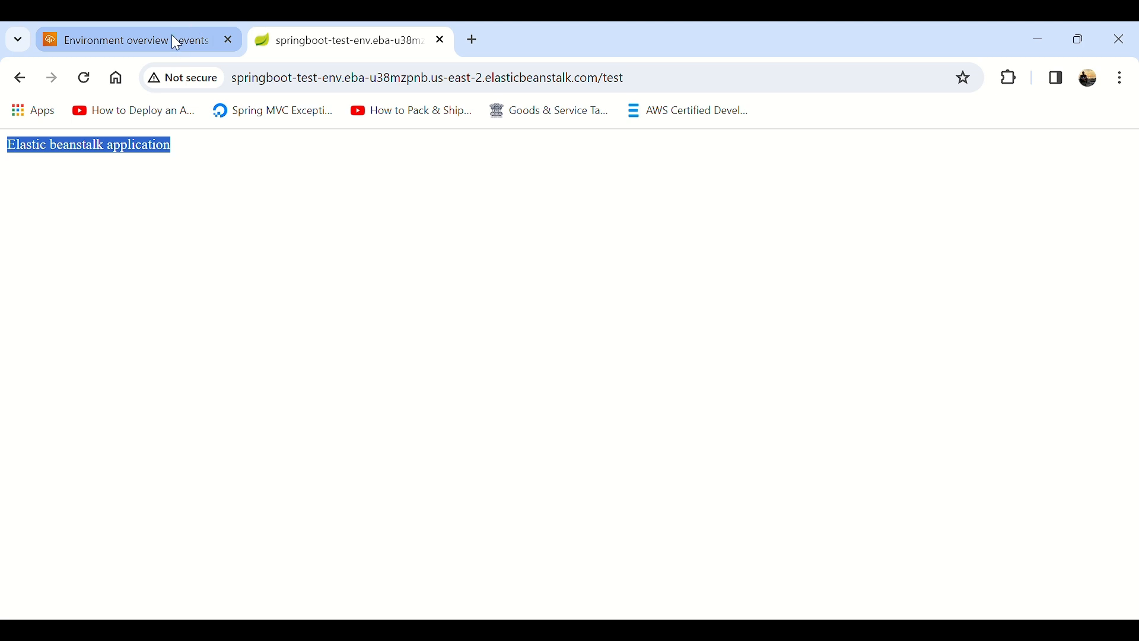
{"action": "left_click", "coordinate": [173, 36]}
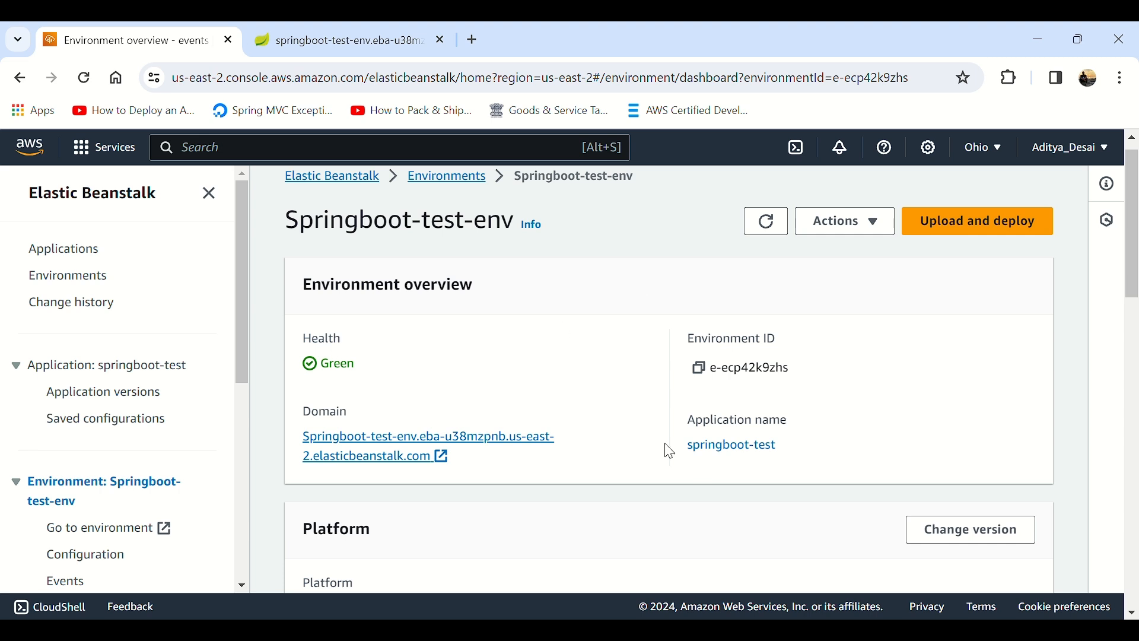
{"action": "left_click", "coordinate": [382, 47]}
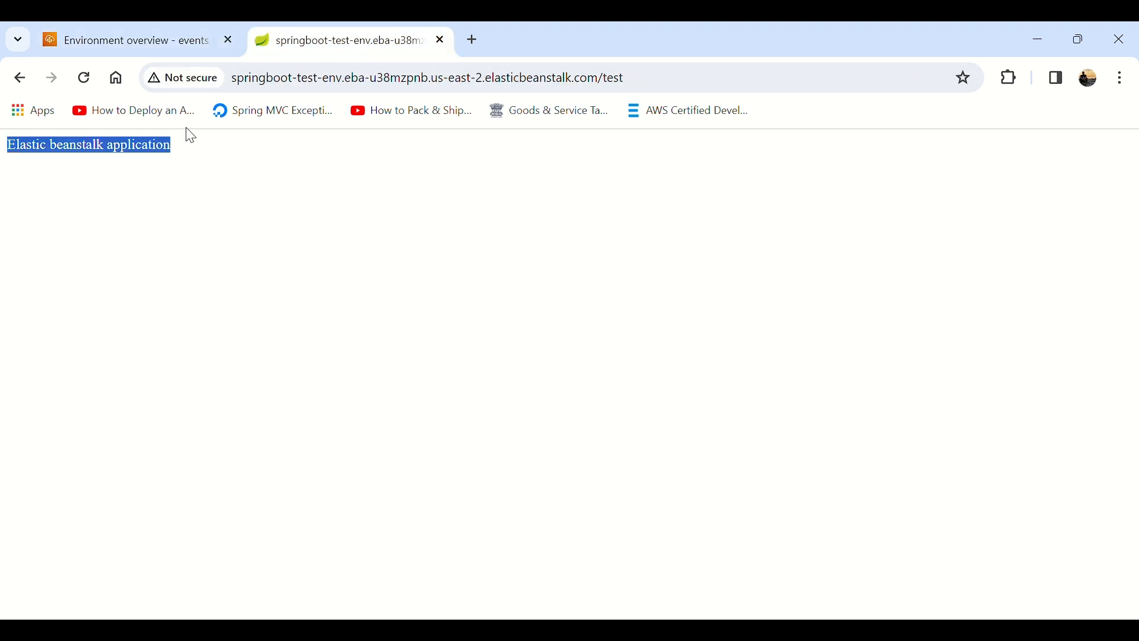
Step: Upload awsbeanstalk-0.0.1-SNAPSHOT.jar to Springboot-test-env with version label v1-1 and deploy it
{"action": "left_click", "coordinate": [172, 39]}
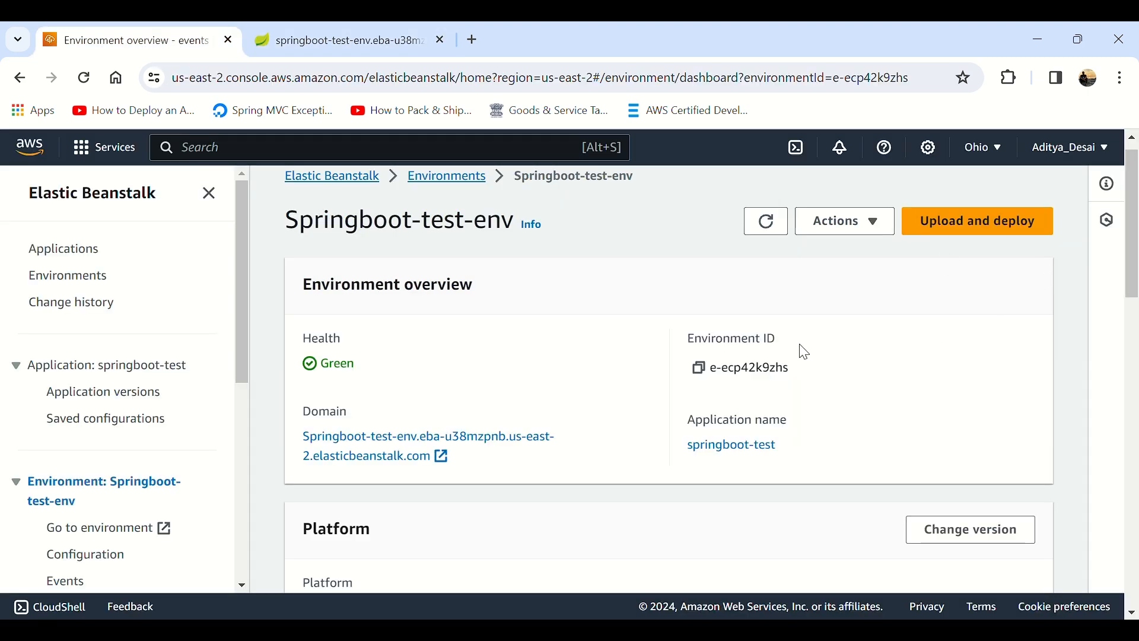
{"action": "left_click", "coordinate": [968, 249]}
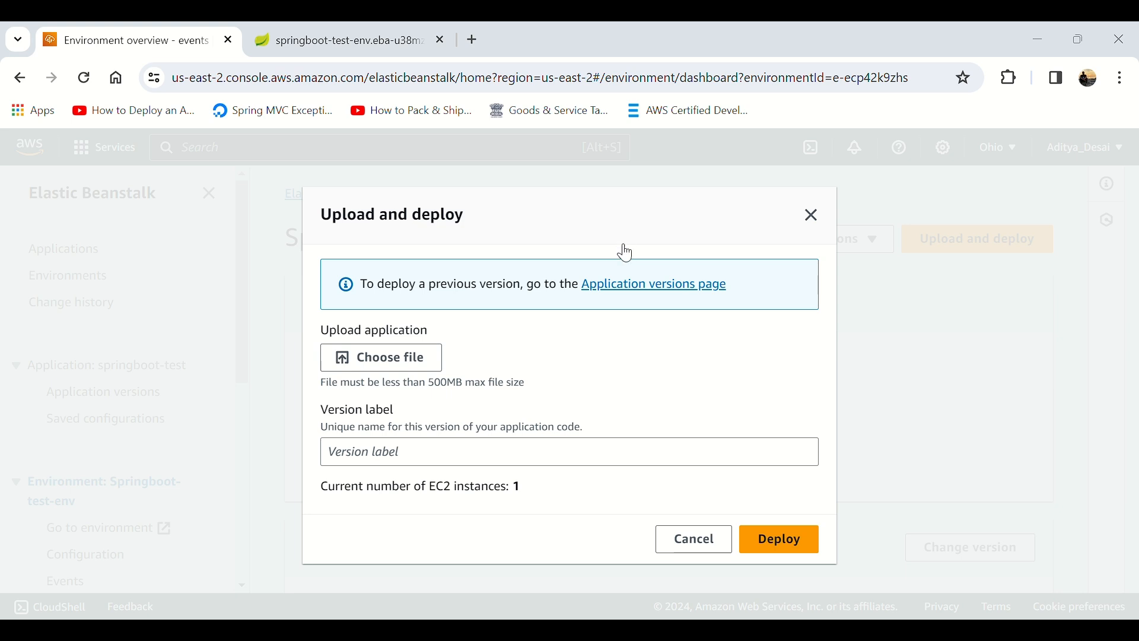
{"action": "left_click", "coordinate": [383, 370]}
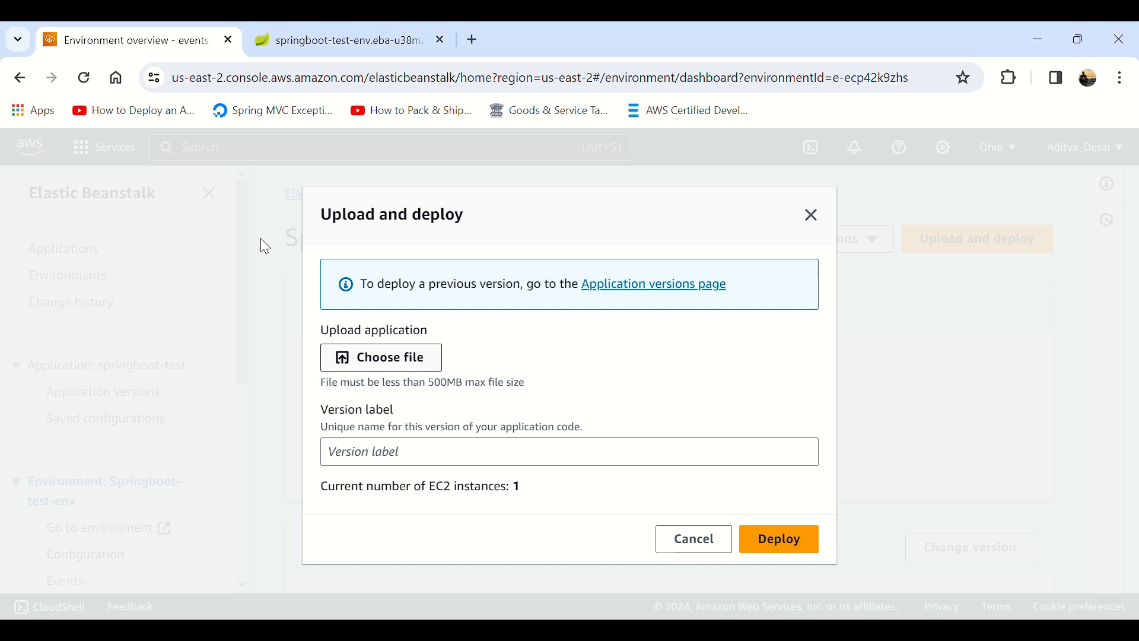
{"action": "left_click", "coordinate": [558, 468]}
{"action": "type", "text": "v1-1"}
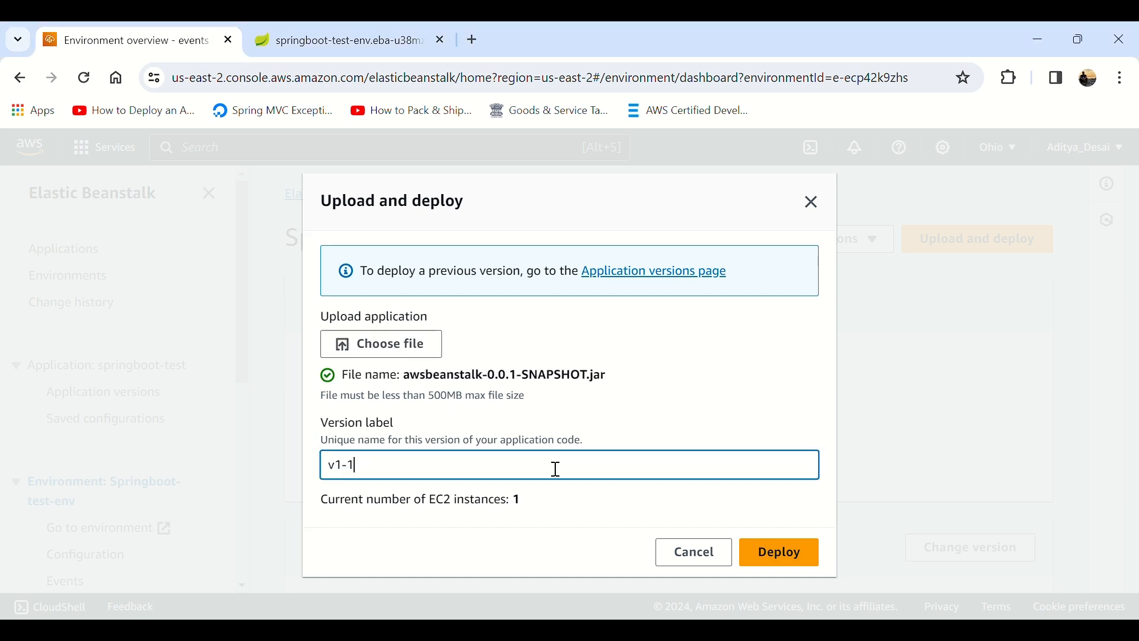
{"action": "left_click_drag", "start_coordinate": [336, 469], "coordinate": [344, 474]}
{"action": "left_click", "coordinate": [347, 471]}
{"action": "left_click", "coordinate": [783, 555]}
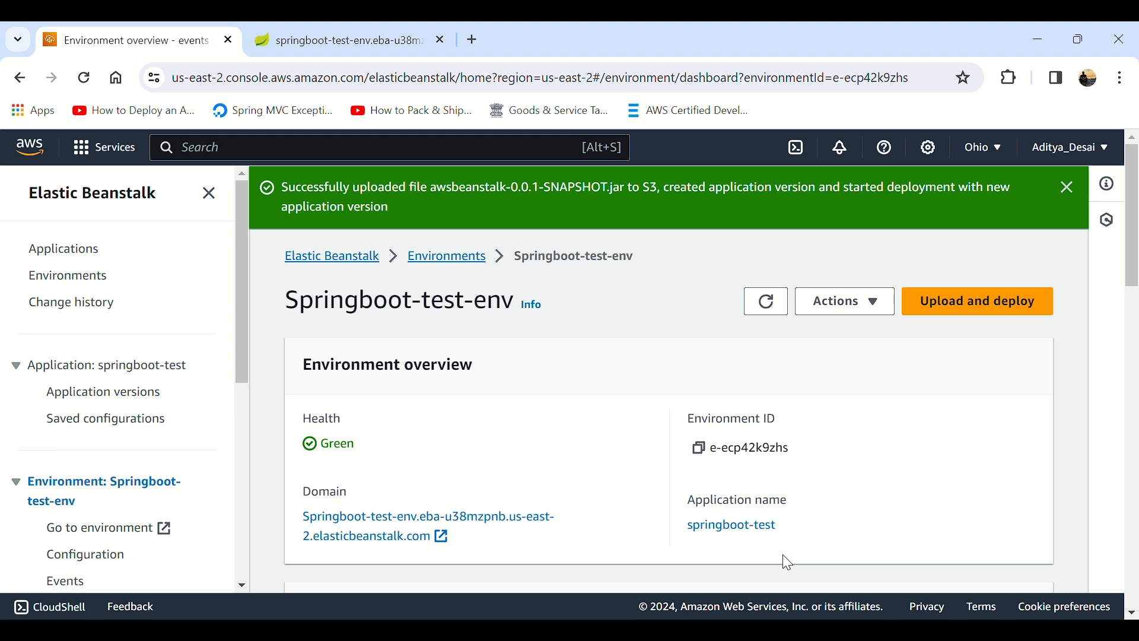
Step: Refresh the environment overview, dismiss the upload notification and look through the event list
{"action": "left_click", "coordinate": [762, 304]}
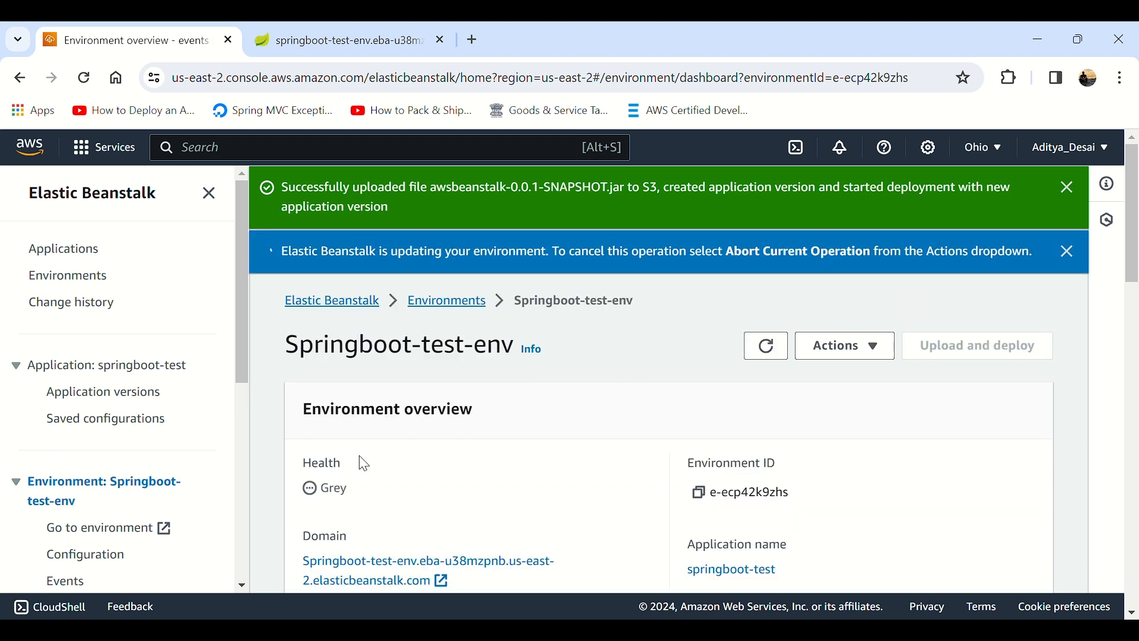
{"action": "left_click", "coordinate": [1072, 188]}
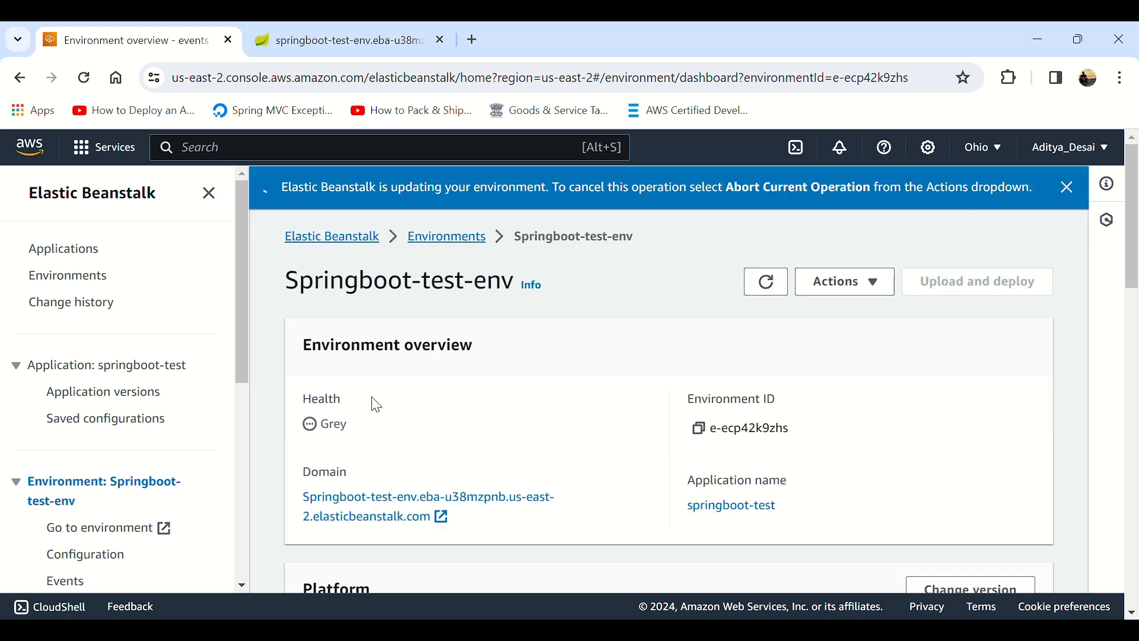
{"action": "scroll", "coordinate": [405, 509], "scroll_direction": "down", "scroll_amount": 3}
{"action": "scroll", "coordinate": [405, 509], "scroll_direction": "down", "scroll_amount": 15}
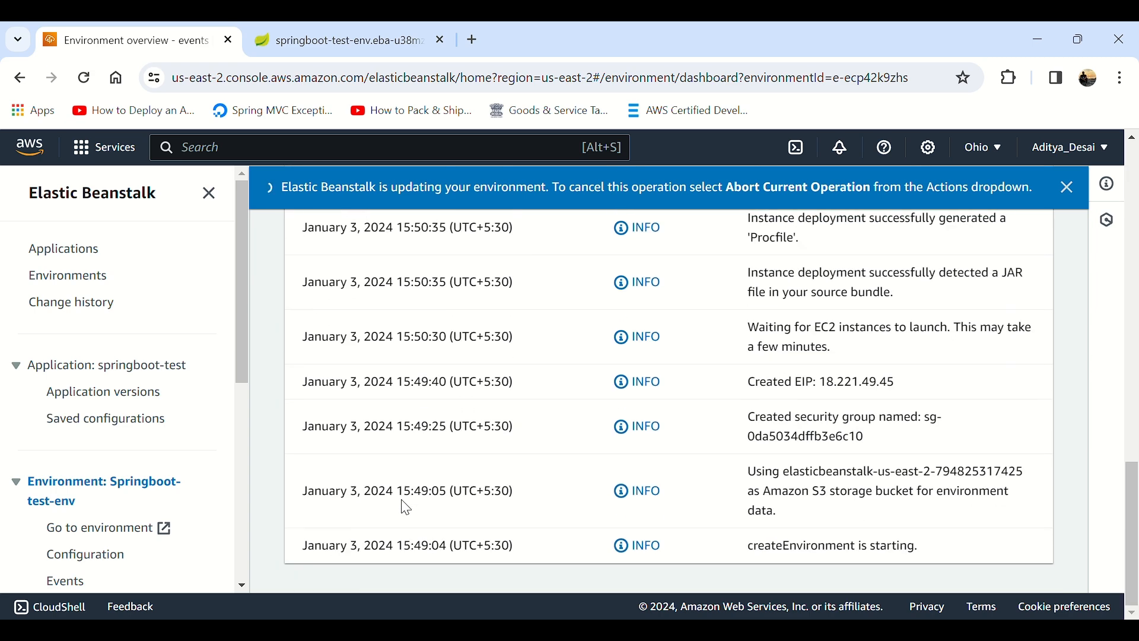
{"action": "scroll", "coordinate": [504, 458], "scroll_direction": "up", "scroll_amount": 18}
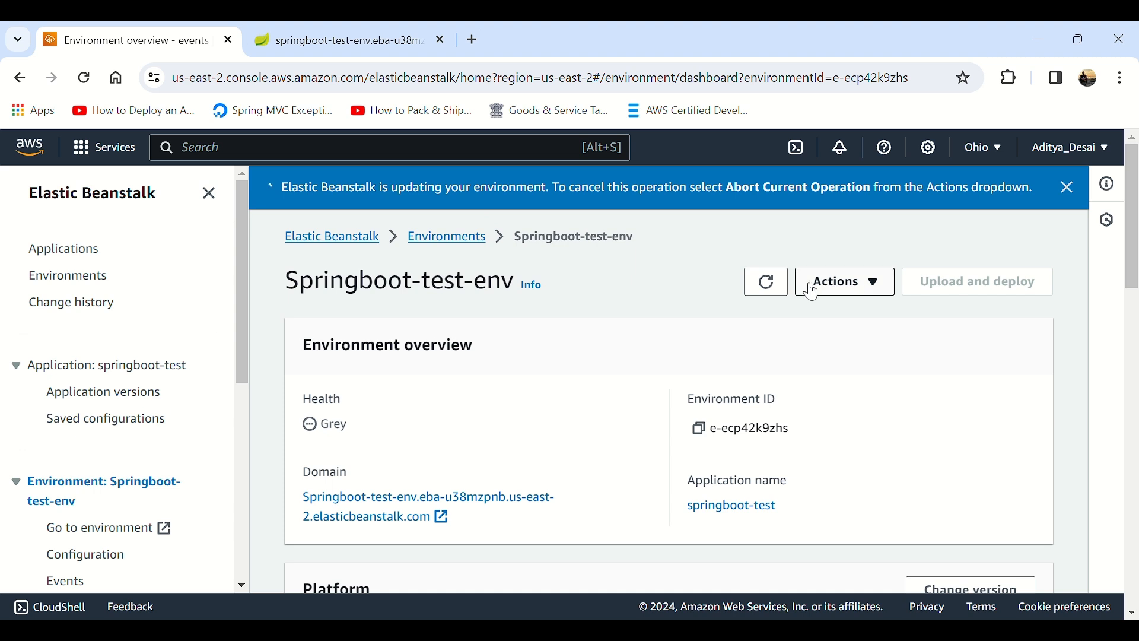
Step: Refresh the environment overview repeatedly and check the event list for environment update entries
{"action": "left_click", "coordinate": [783, 281]}
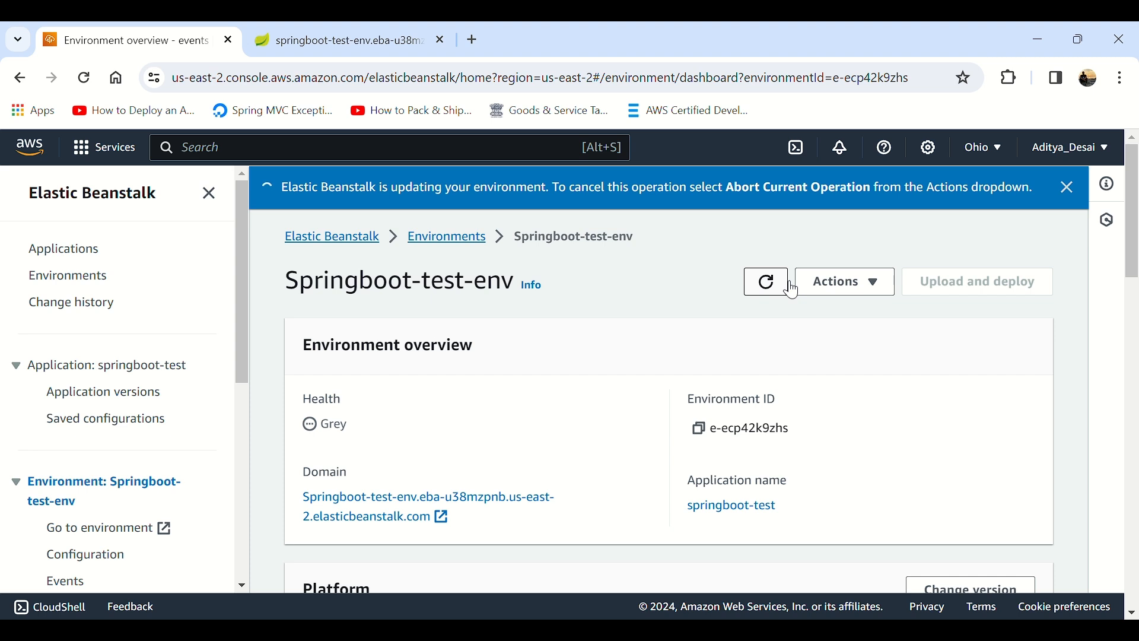
{"action": "left_click", "coordinate": [778, 285]}
{"action": "left_click", "coordinate": [782, 289]}
{"action": "scroll", "coordinate": [855, 462], "scroll_direction": "down", "scroll_amount": 10}
{"action": "scroll", "coordinate": [865, 478], "scroll_direction": "down", "scroll_amount": 5}
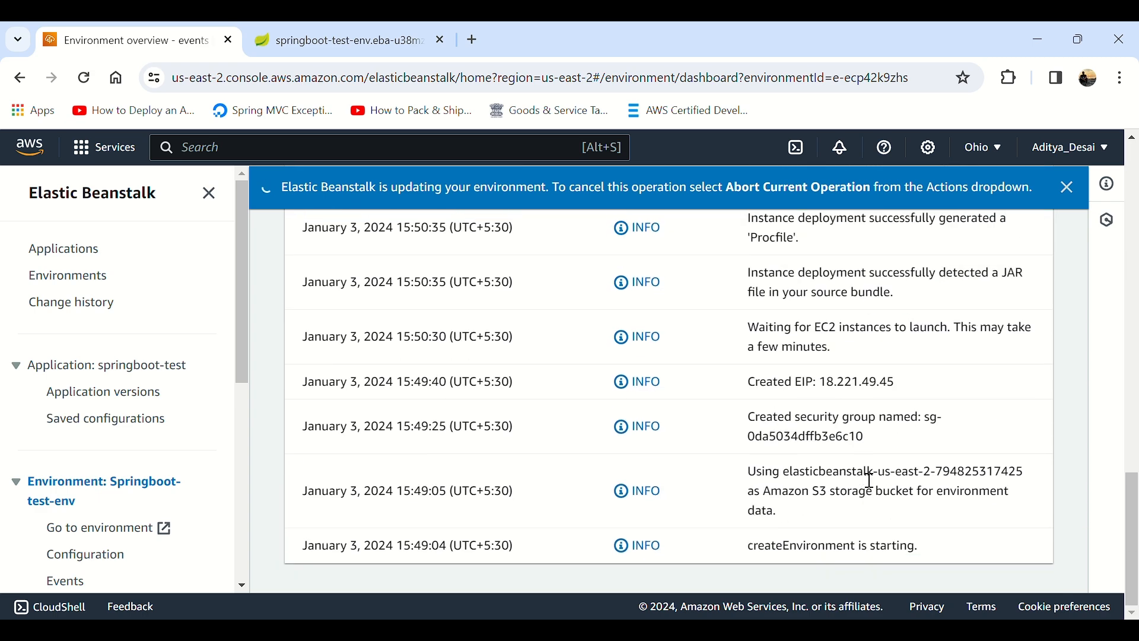
{"action": "scroll", "coordinate": [869, 478], "scroll_direction": "up", "scroll_amount": 10}
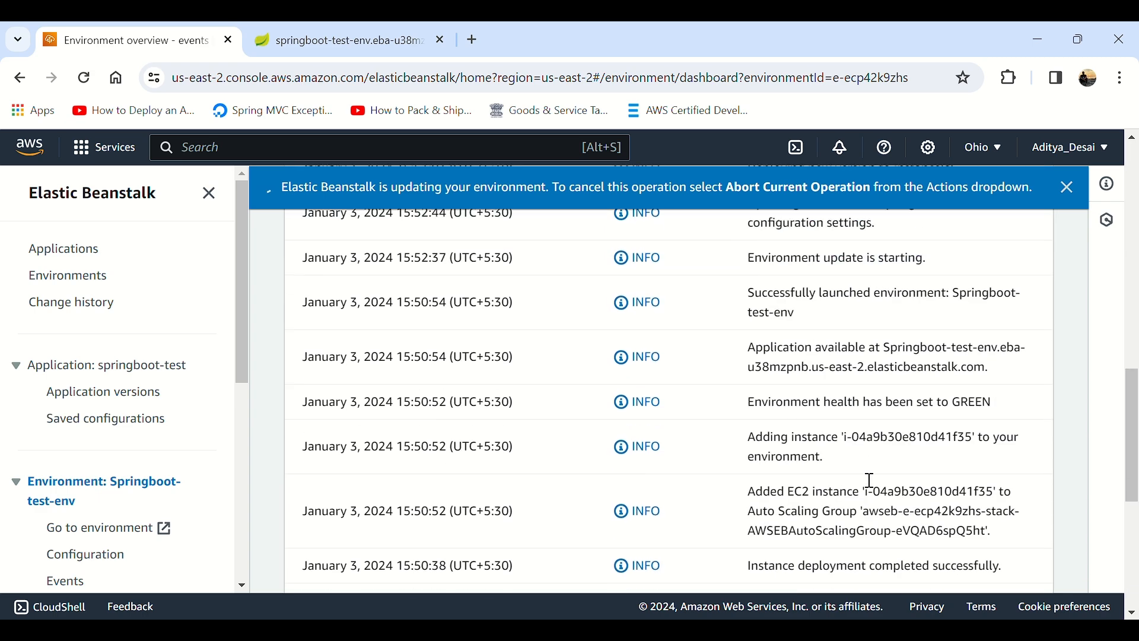
Step: Refresh the Springboot-test-env event list and the environment overview to check the progress of the new version's deployment
{"action": "left_click_drag", "start_coordinate": [761, 409], "coordinate": [963, 415]}
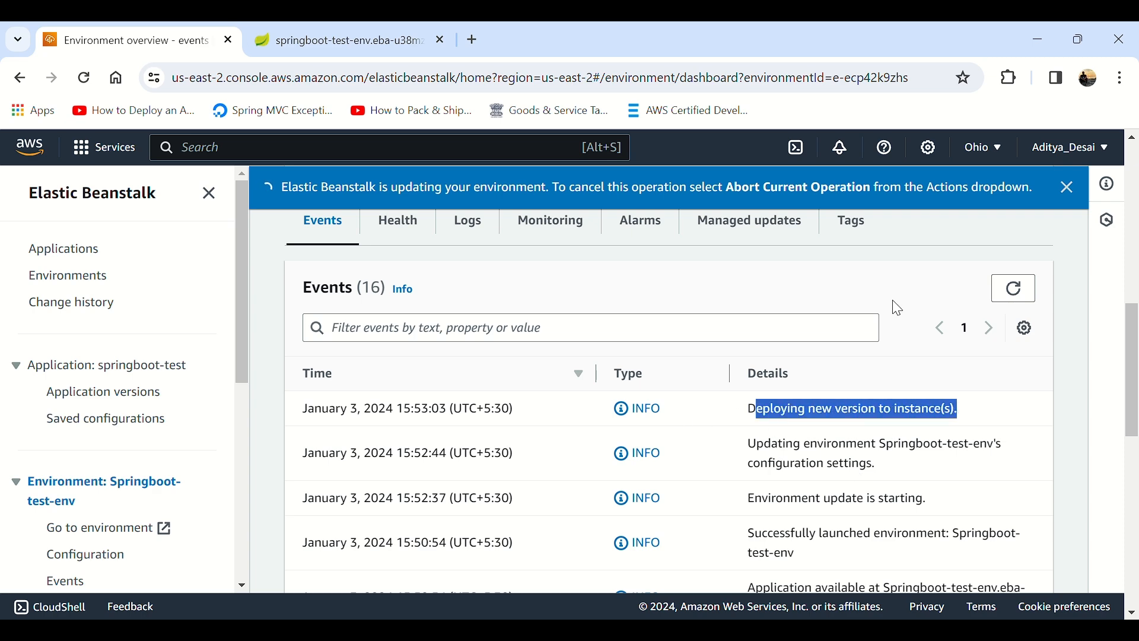
{"action": "left_click", "coordinate": [1021, 292]}
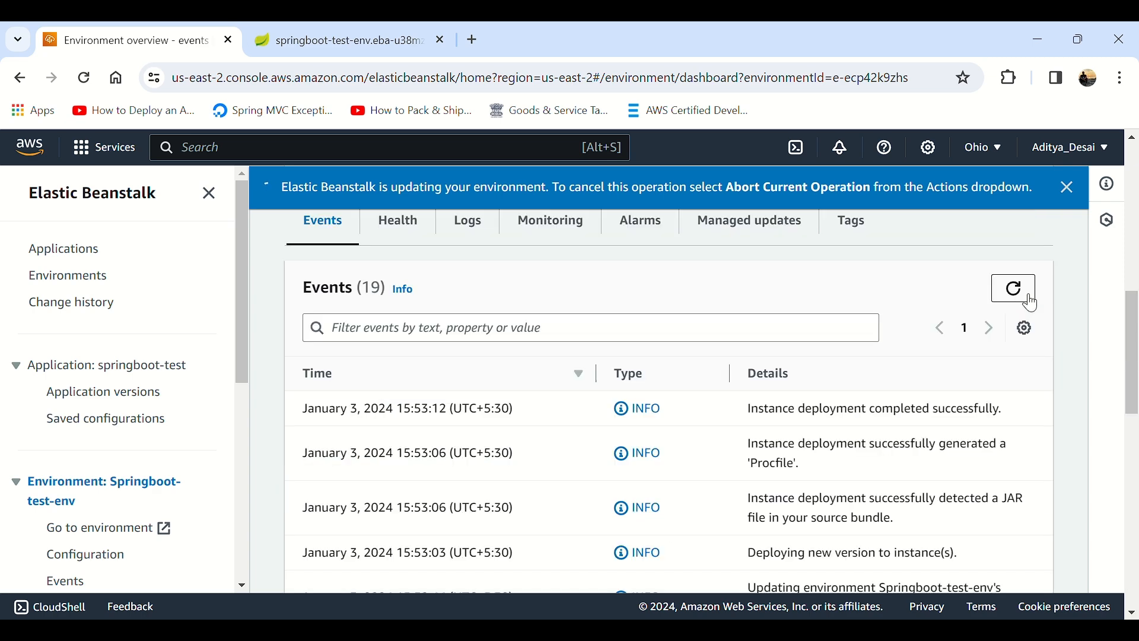
{"action": "scroll", "coordinate": [857, 437], "scroll_direction": "up", "scroll_amount": 5}
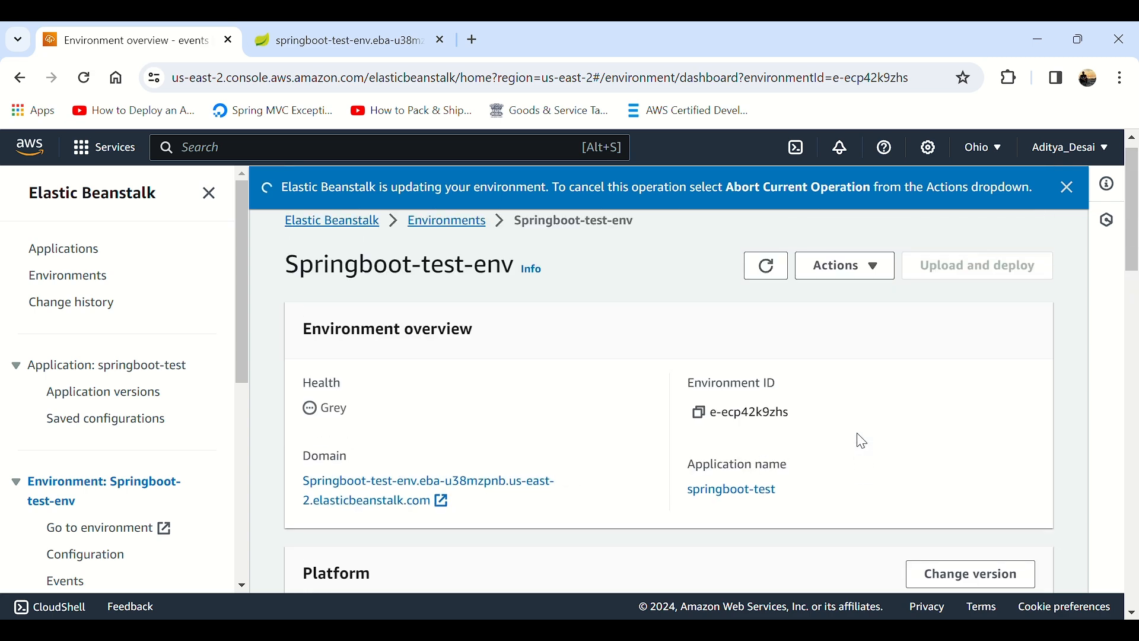
{"action": "left_click", "coordinate": [770, 281]}
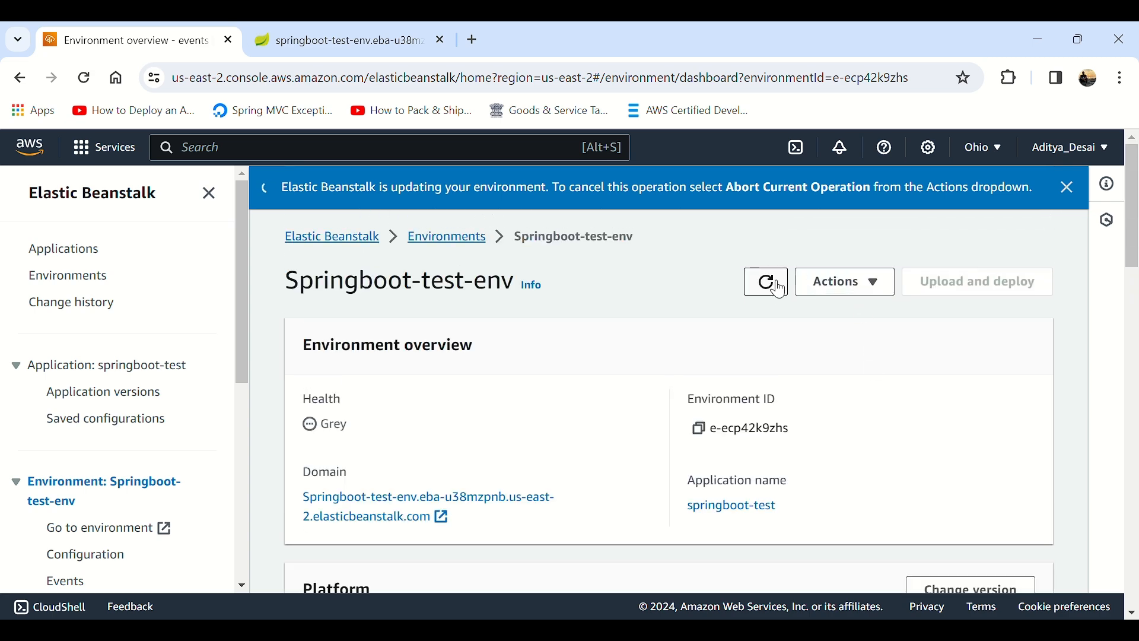
{"action": "left_click", "coordinate": [779, 285]}
{"action": "left_click", "coordinate": [778, 286]}
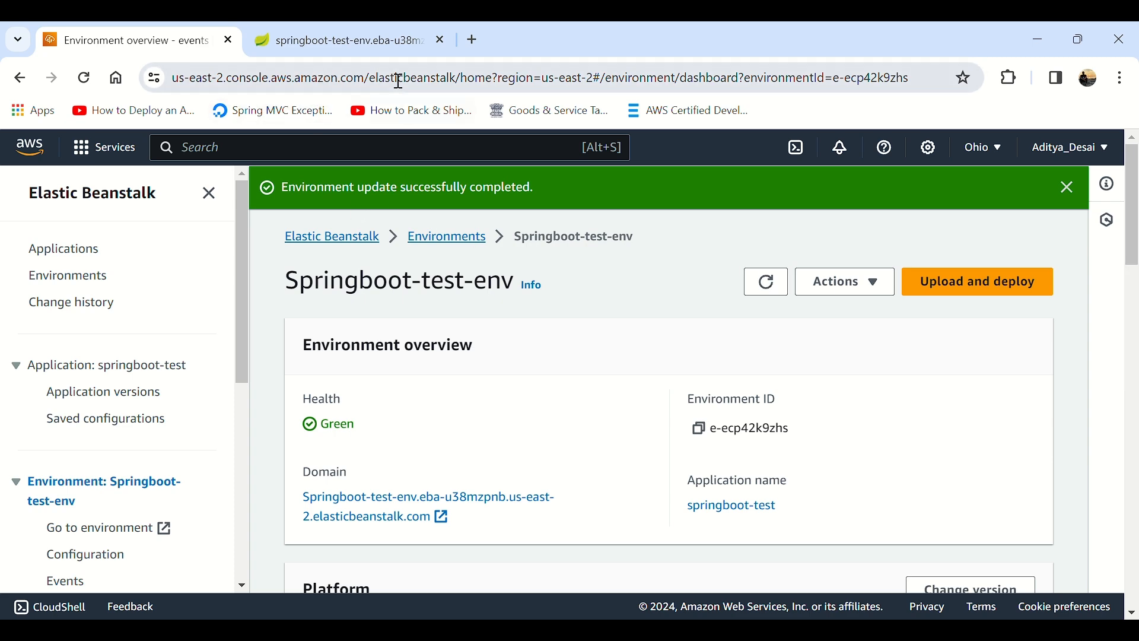
Step: Reload the application's /test page on the Elastic Beanstalk domain and read the new version's response text
{"action": "left_click", "coordinate": [365, 43]}
{"action": "left_click", "coordinate": [195, 41]}
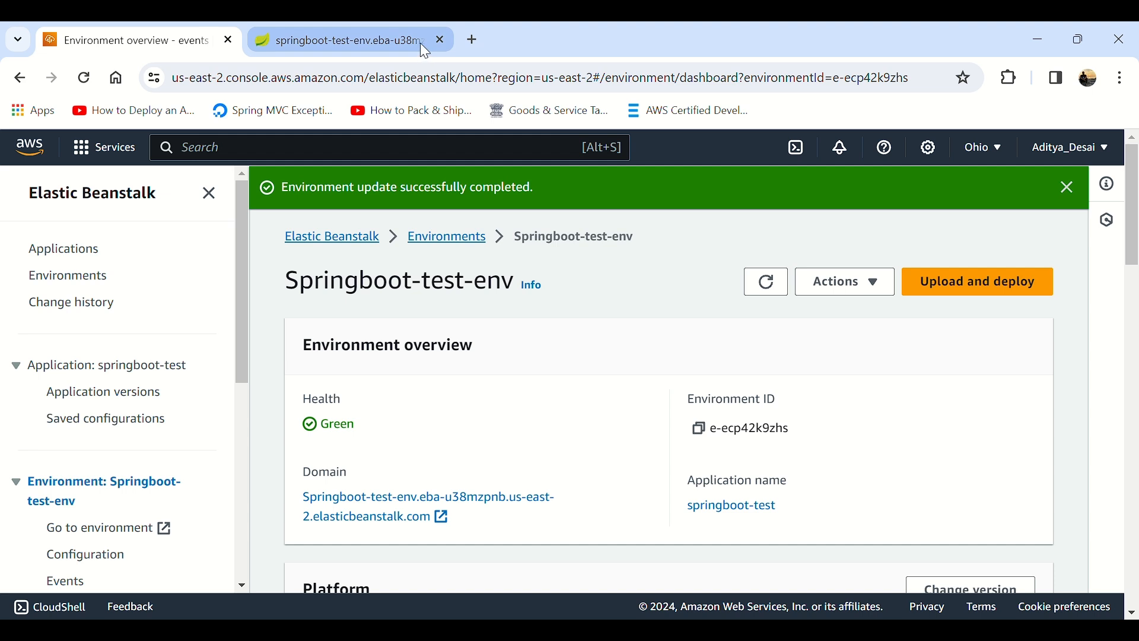
{"action": "left_click", "coordinate": [404, 34]}
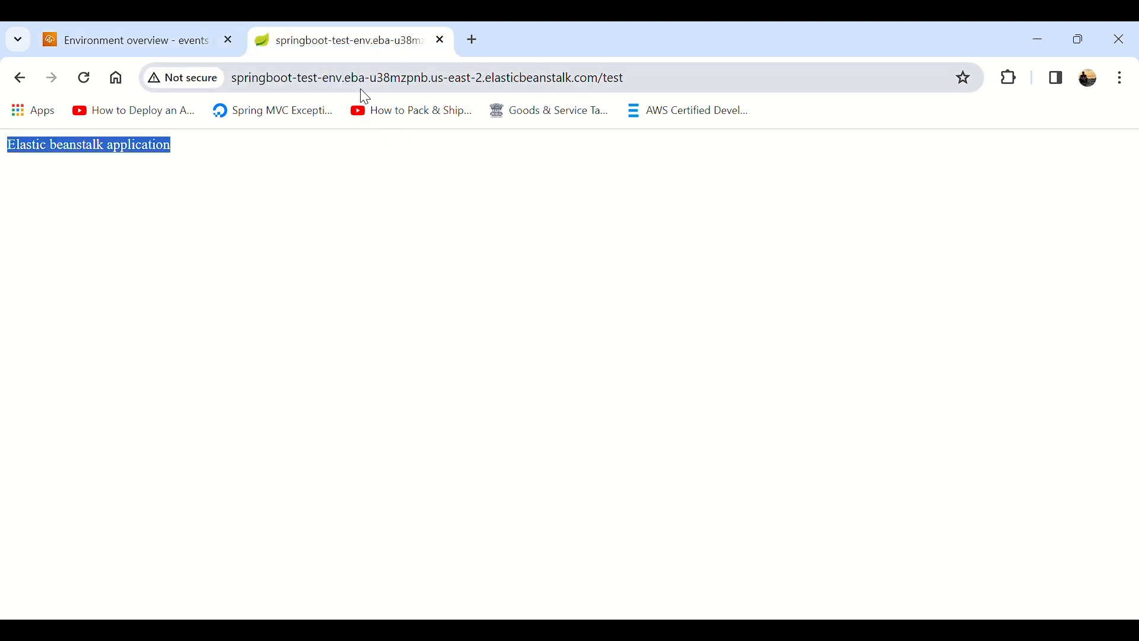
{"action": "left_click", "coordinate": [85, 78]}
{"action": "left_click_drag", "start_coordinate": [183, 147], "coordinate": [6, 145]}
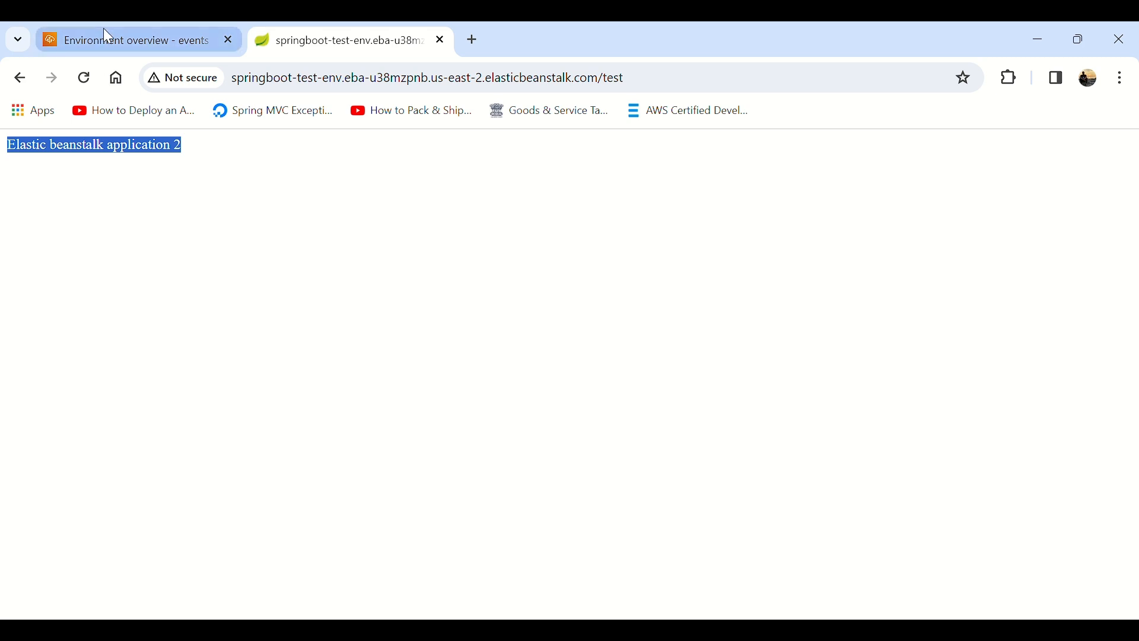
Step: Search the AWS console for ec2, open the EC2 instances list and select the Springboot-test-env instance to view its details
{"action": "left_click", "coordinate": [166, 38]}
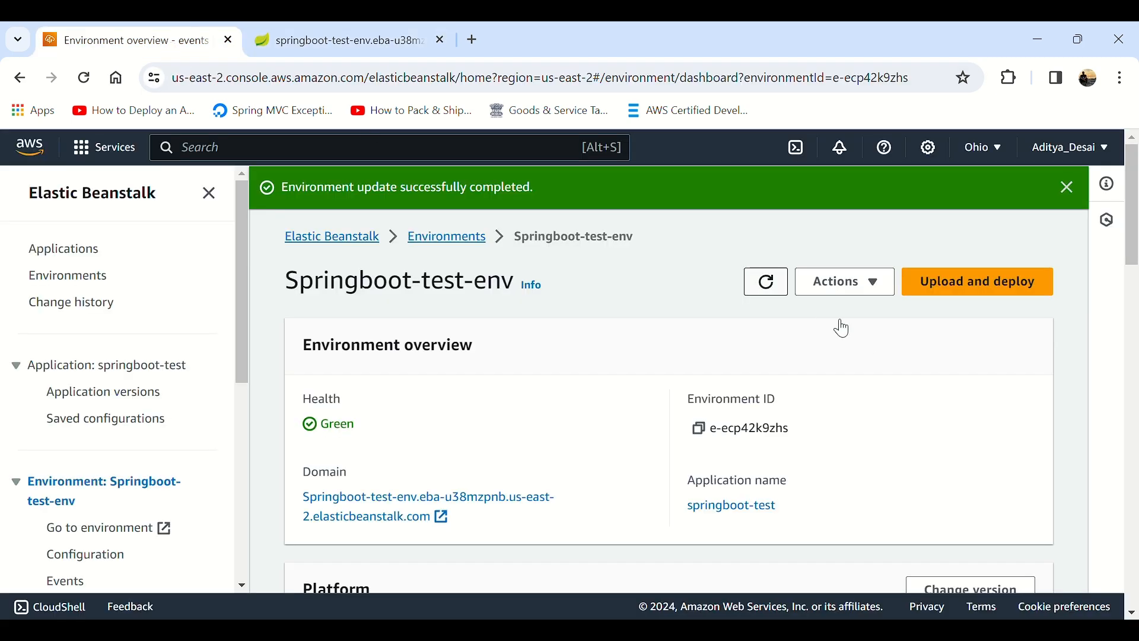
{"action": "left_click", "coordinate": [428, 155]}
{"action": "type", "text": "ec2"}
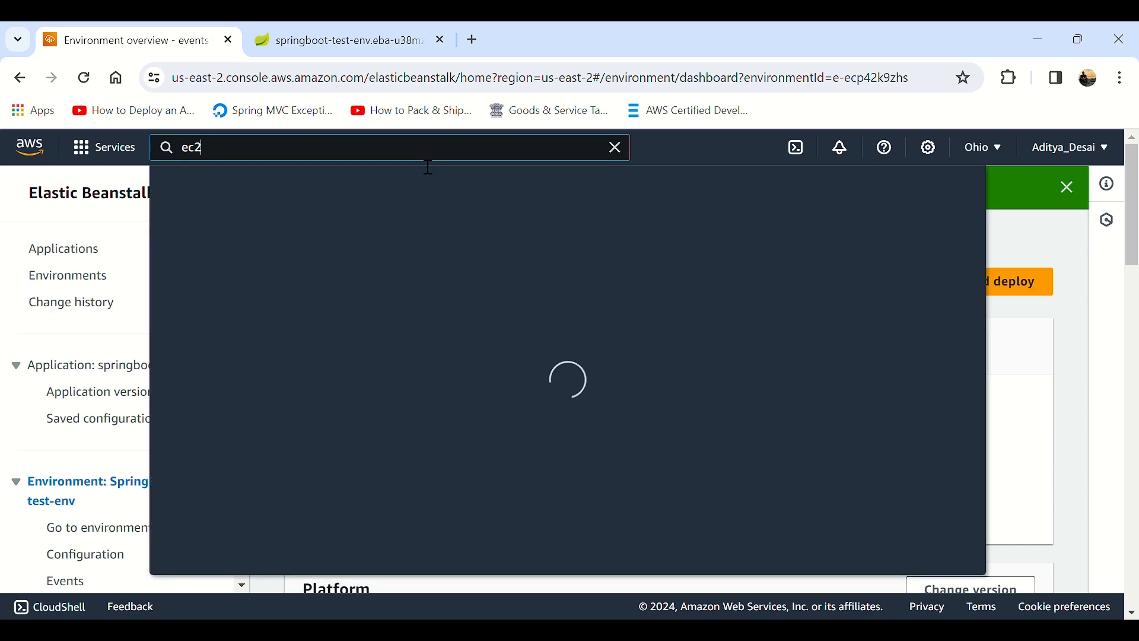
{"action": "left_click", "coordinate": [447, 285]}
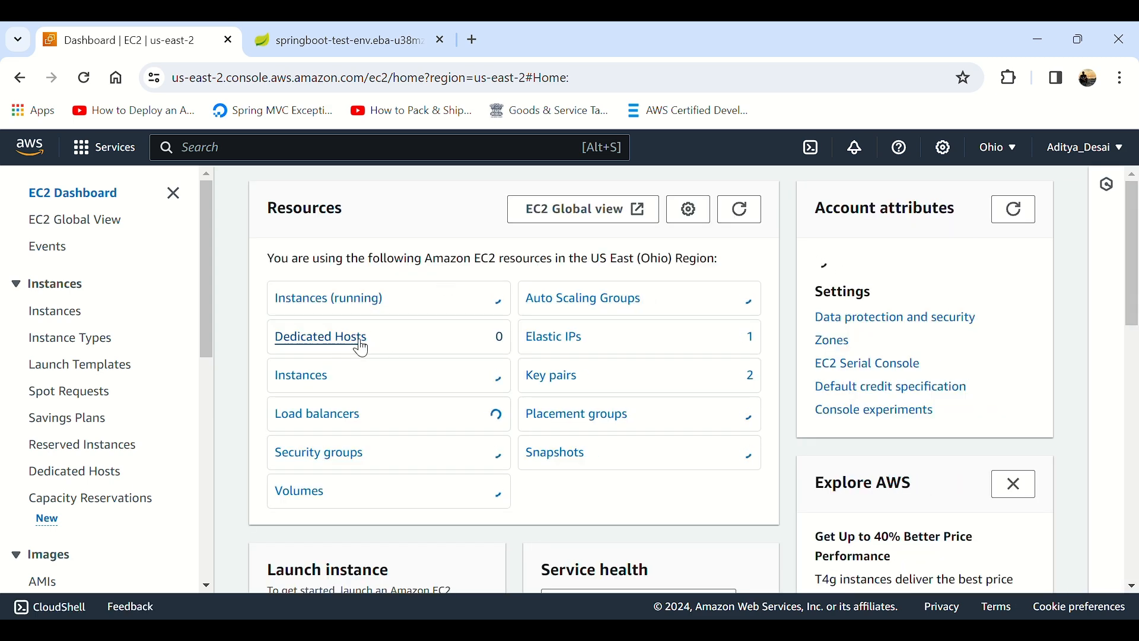
{"action": "left_click", "coordinate": [325, 380]}
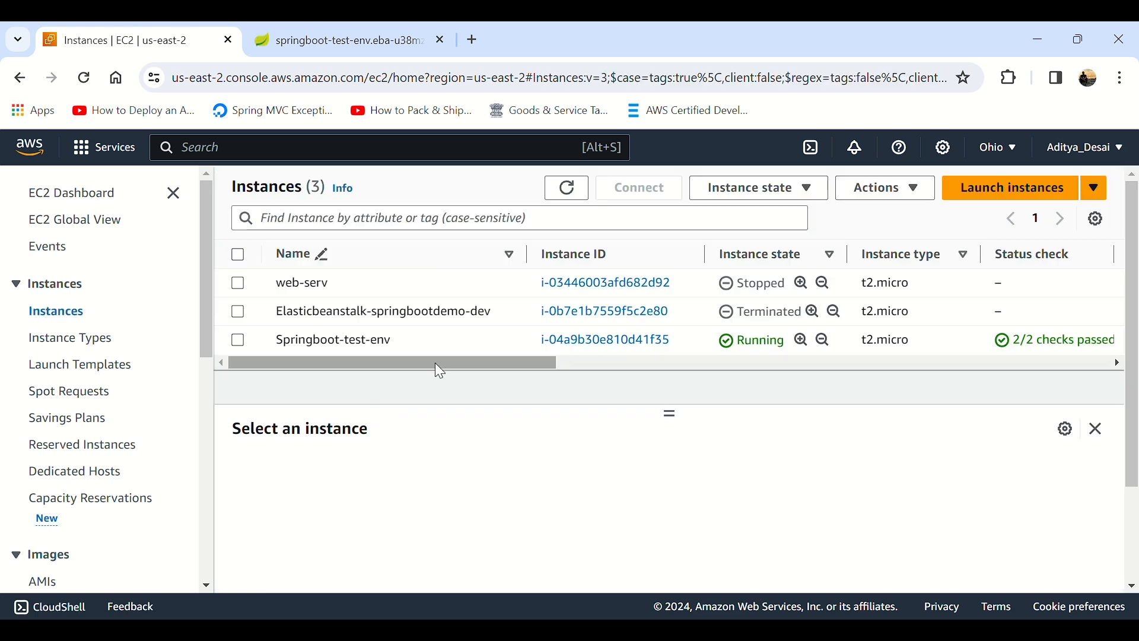
{"action": "left_click", "coordinate": [238, 341]}
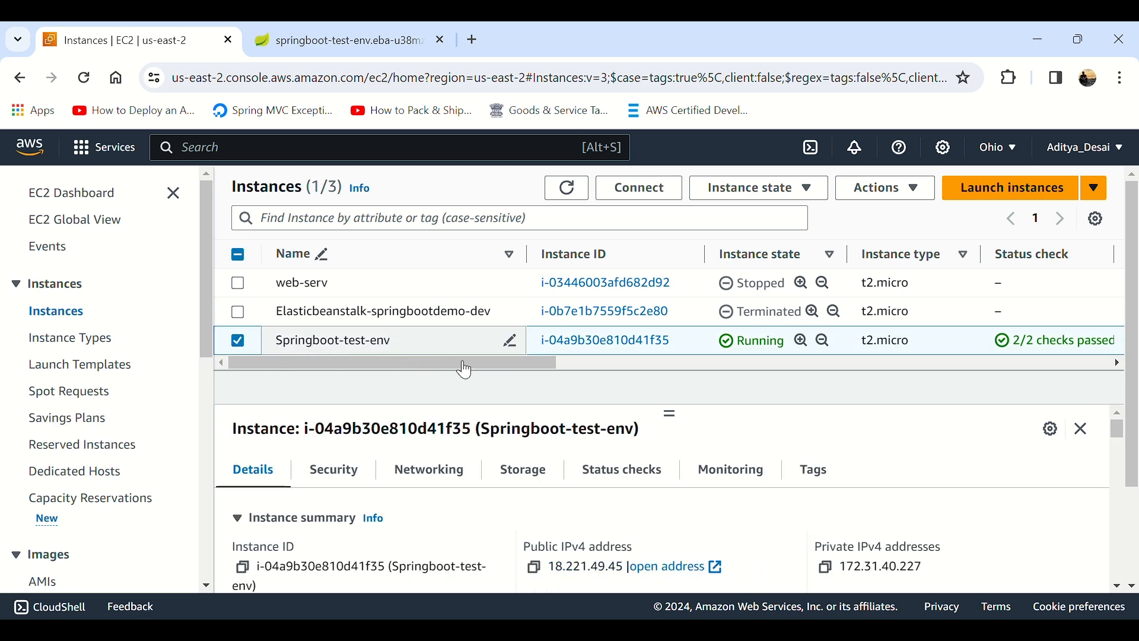
{"action": "left_click_drag", "start_coordinate": [461, 364], "coordinate": [385, 369]}
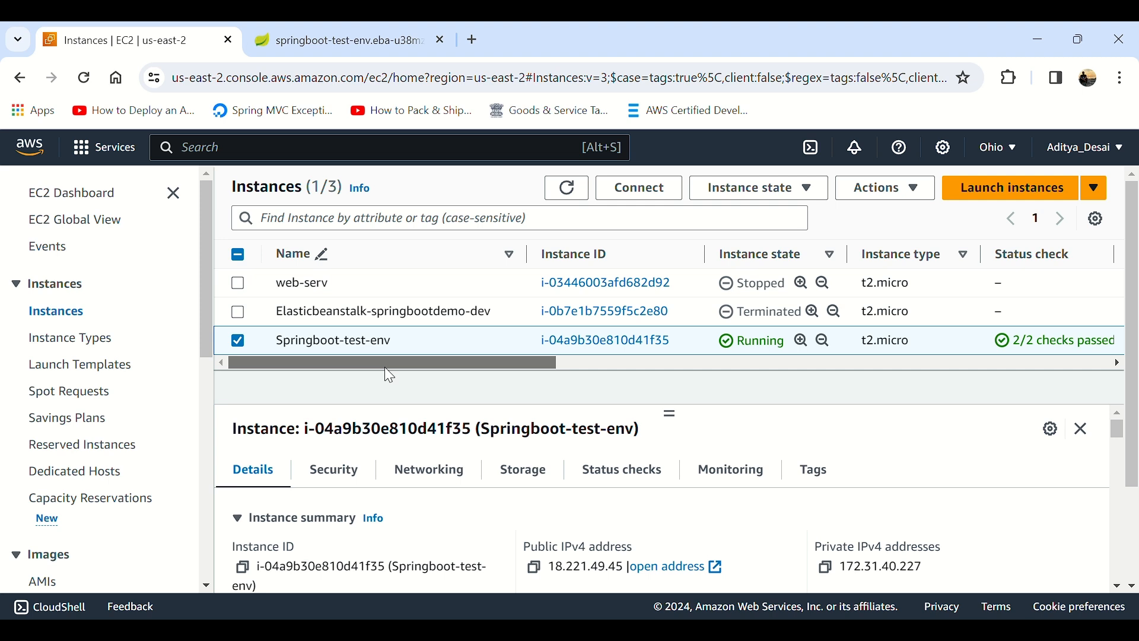
{"action": "mouse_move", "coordinate": [401, 367]}
{"action": "left_mouse_down"}
{"action": "mouse_move", "coordinate": [869, 353]}
{"action": "mouse_move", "coordinate": [401, 379]}
{"action": "left_mouse_up"}
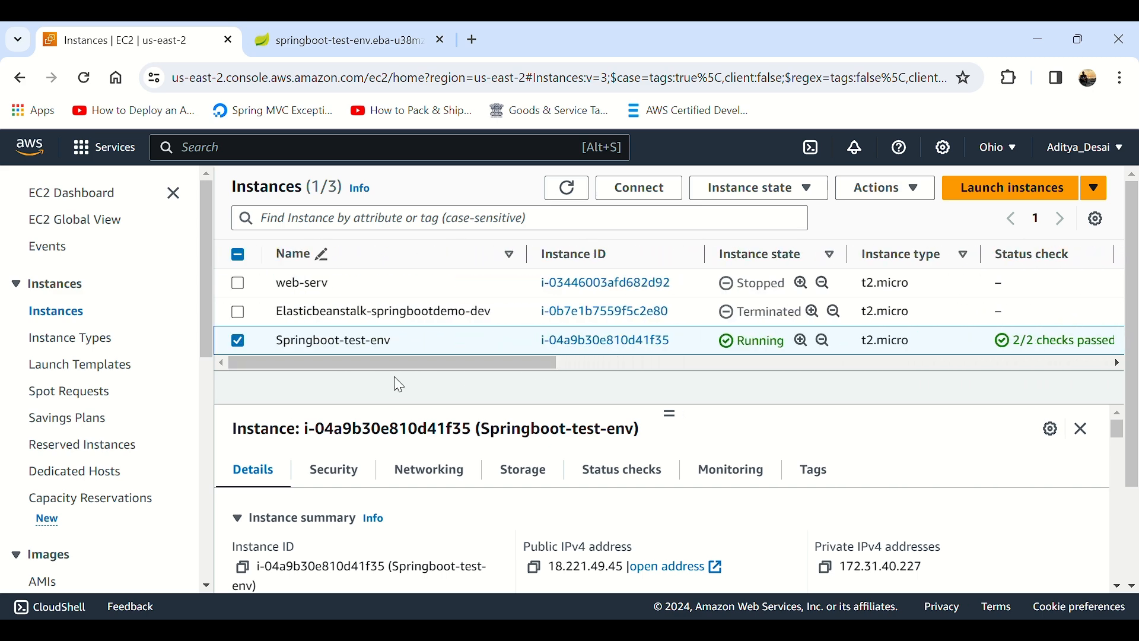